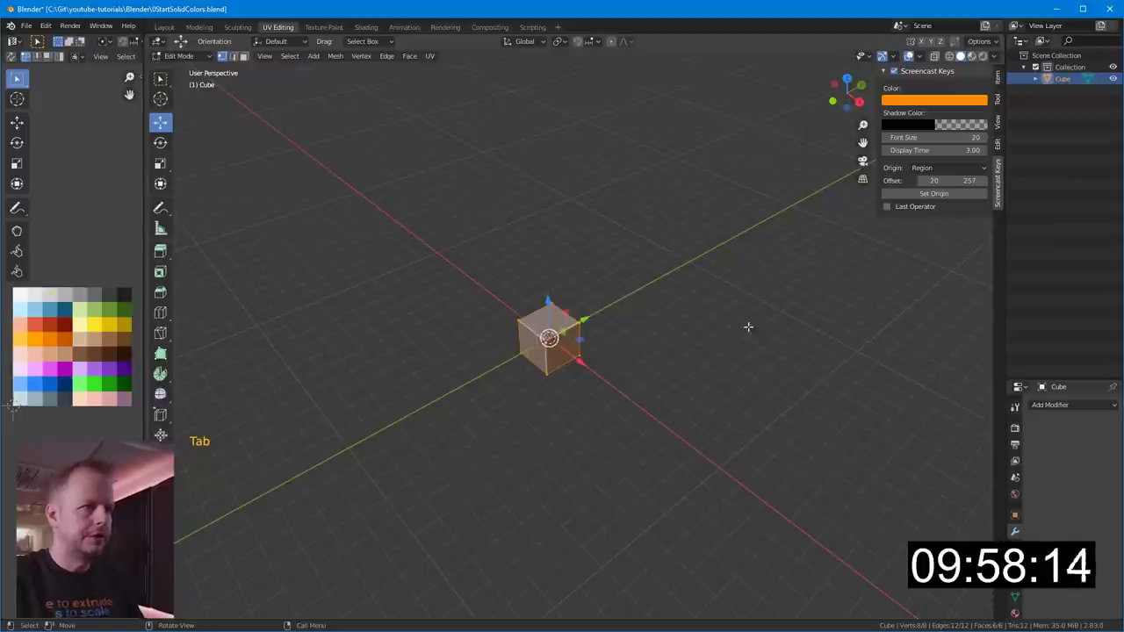
# - Stretch the cube to about 10.2 times its length along Y and widen it along X
pyautogui.press('y')
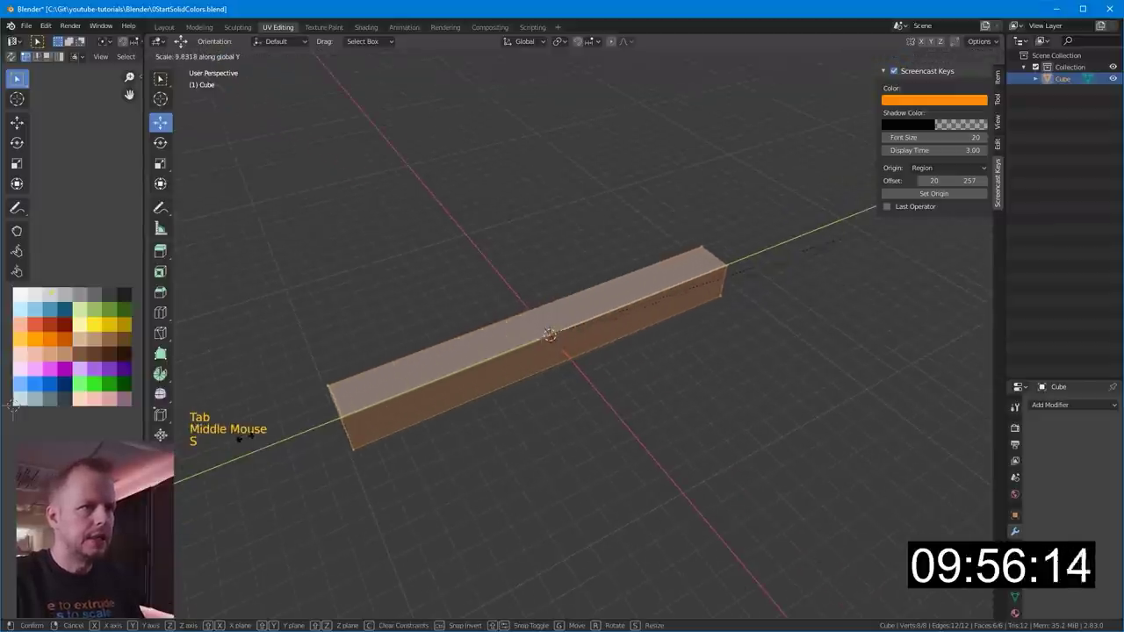
pyautogui.click(245, 437)
pyautogui.scroll(-2, 290, 412)
pyautogui.press('s')
pyautogui.press('x')
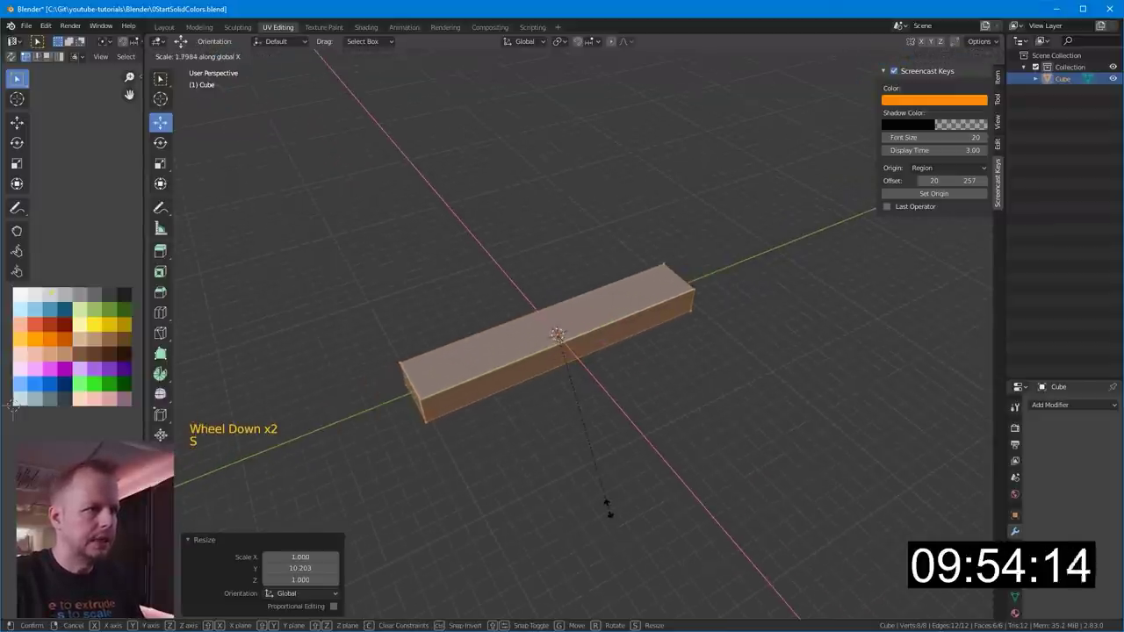
pyautogui.click(634, 525)
pyautogui.moveTo(635, 522); pyautogui.dragTo(672, 452, button='middle')
pyautogui.scroll(1, 680, 431)
# - Mirror the block across X with AutoMirror, using Cut and Mirror, and return to editing its mesh
pyautogui.press('Tab')
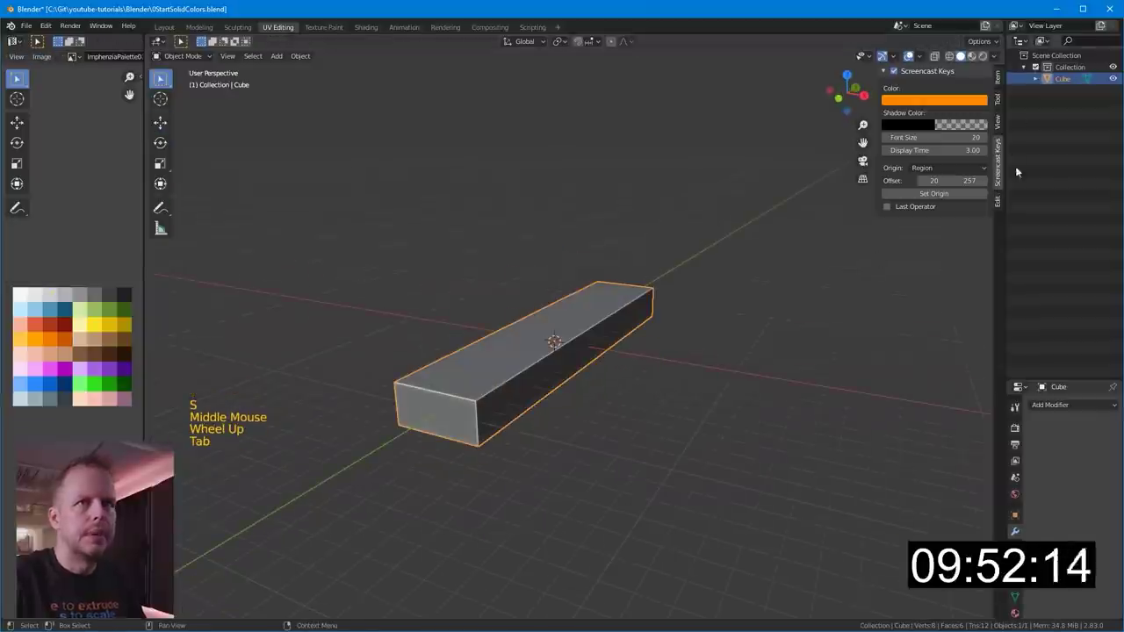
pyautogui.click(998, 201)
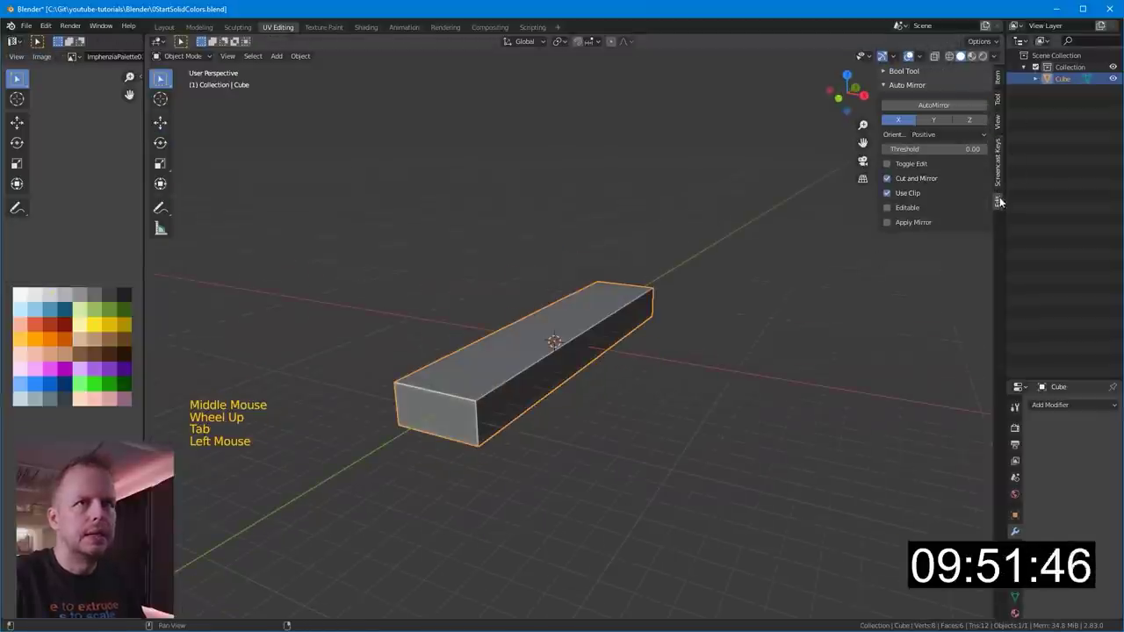
pyautogui.click(945, 103)
pyautogui.press('Tab')
# - Add eight evenly spaced crosswise loop cuts along the block's length without sliding them
pyautogui.moveTo(625, 329); pyautogui.dragTo(637, 296, button='middle')
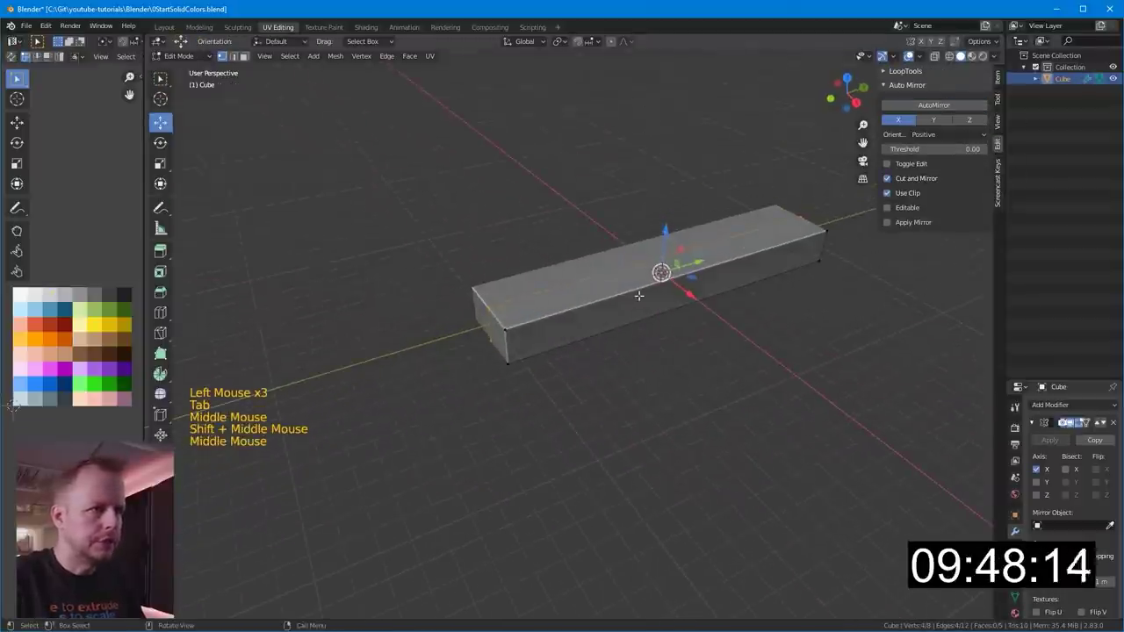
pyautogui.hotkey('ctrl', 'r')
pyautogui.scroll(7, 670, 297)
pyautogui.click(665, 297)
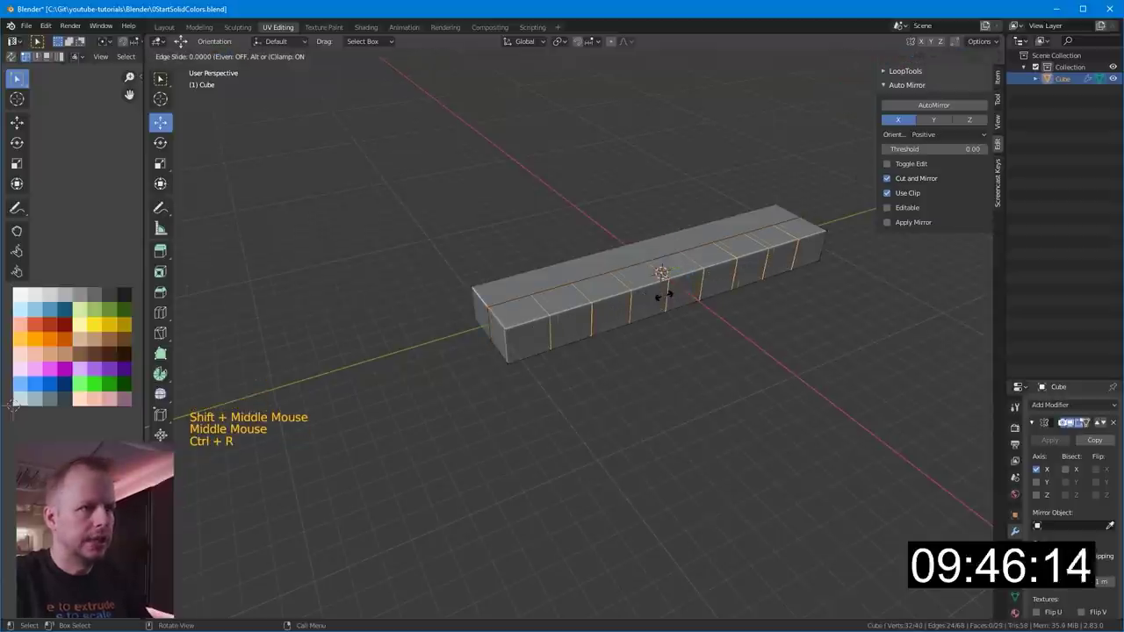
pyautogui.rightClick(670, 285)
pyautogui.moveTo(665, 273); pyautogui.dragTo(619, 223, button='middle')
# - Turn on proportional editing with Sharp falloff and switch to edge selection
pyautogui.press('2')
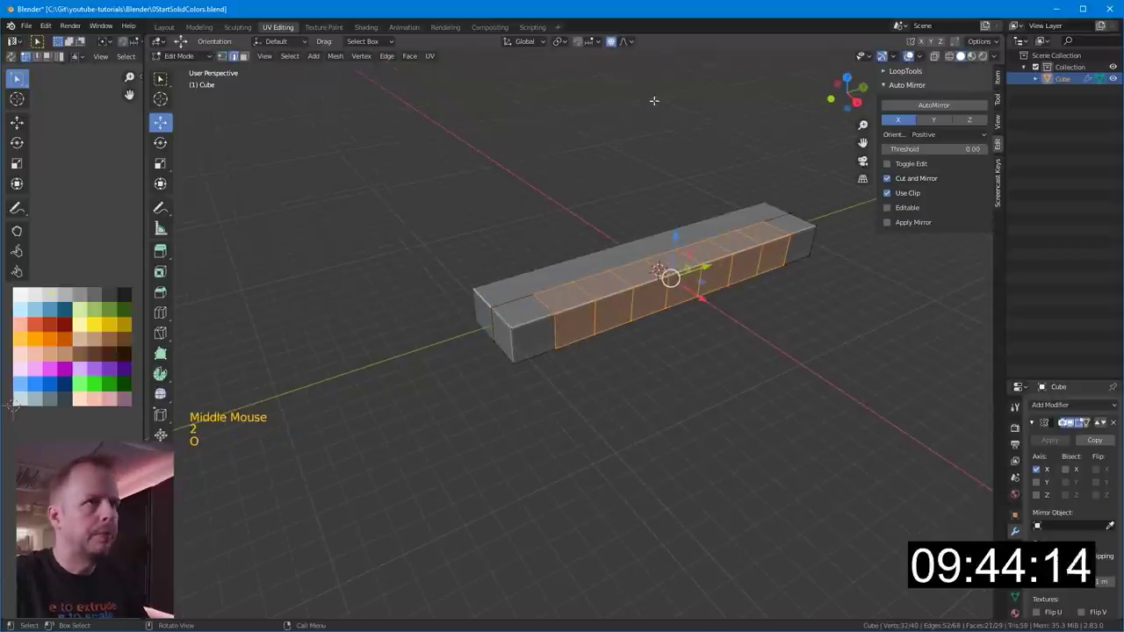
pyautogui.click(626, 42)
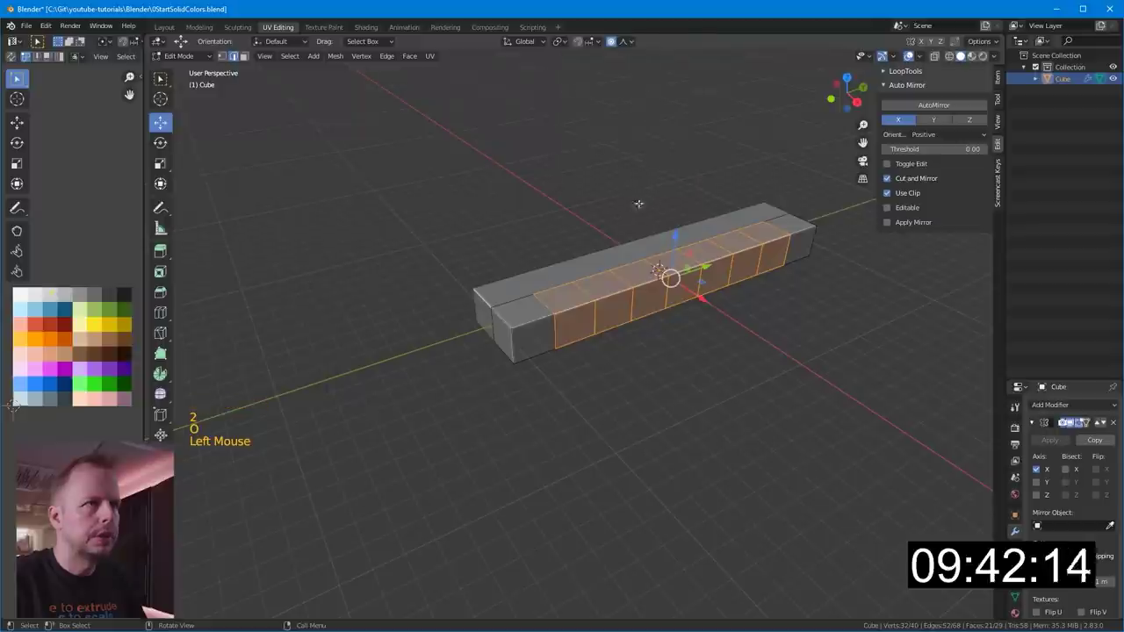
pyautogui.moveTo(618, 203); pyautogui.dragTo(620, 239, button='middle')
pyautogui.press('2')
# - Taper the bow by moving its outer vertical edge about -1.87 m along X with a proportional size of about 6.73
pyautogui.click(539, 355)
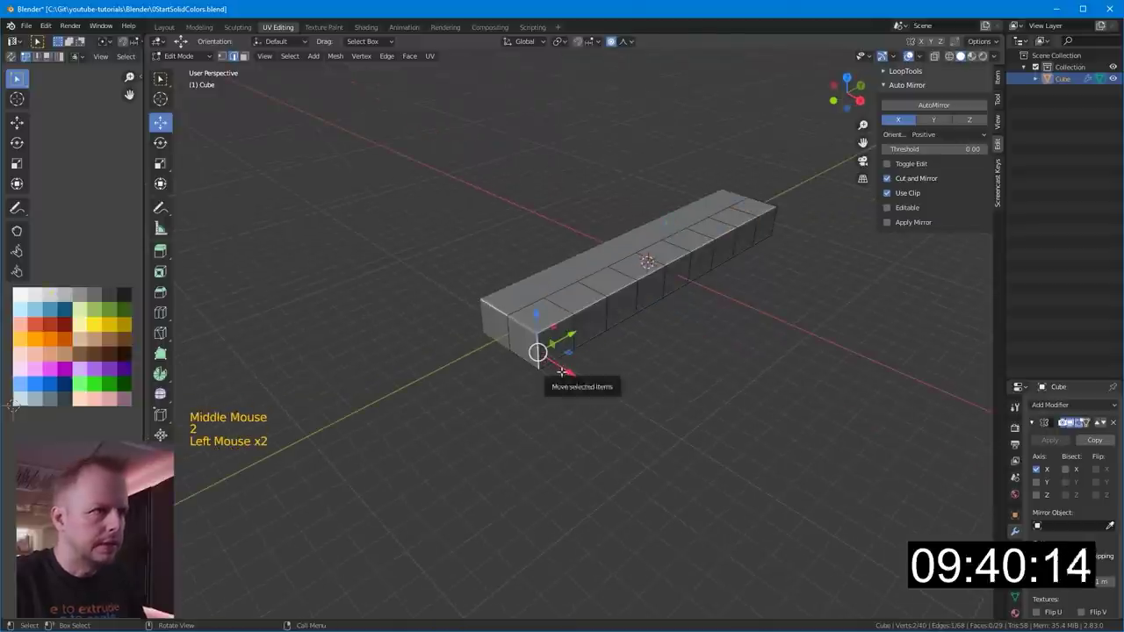
pyautogui.press('g')
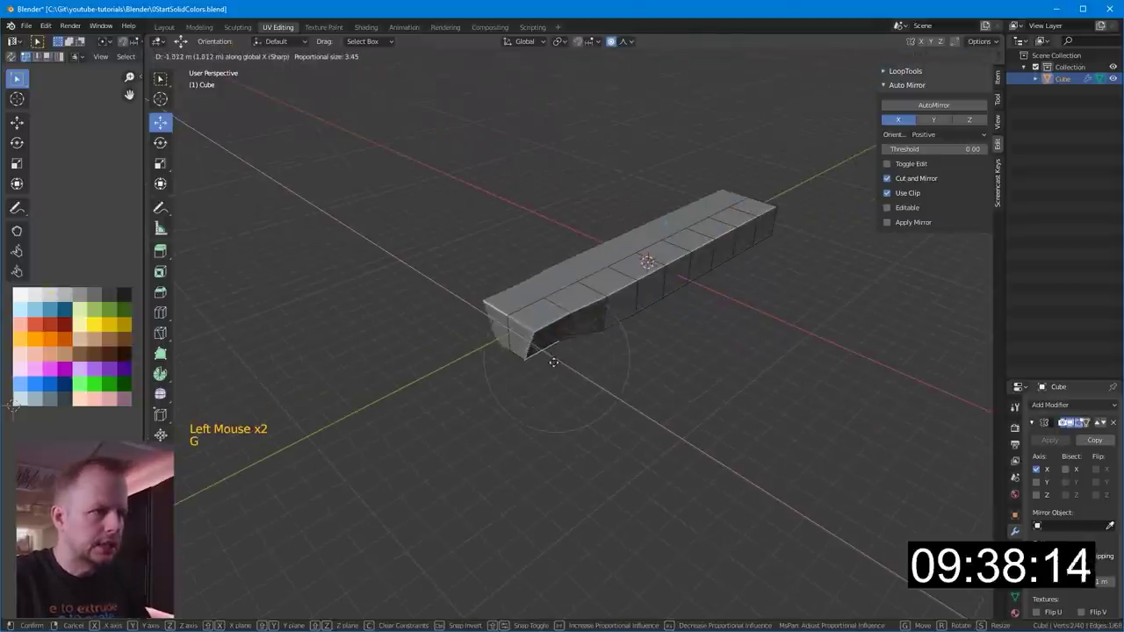
pyautogui.click(544, 352)
pyautogui.press('g')
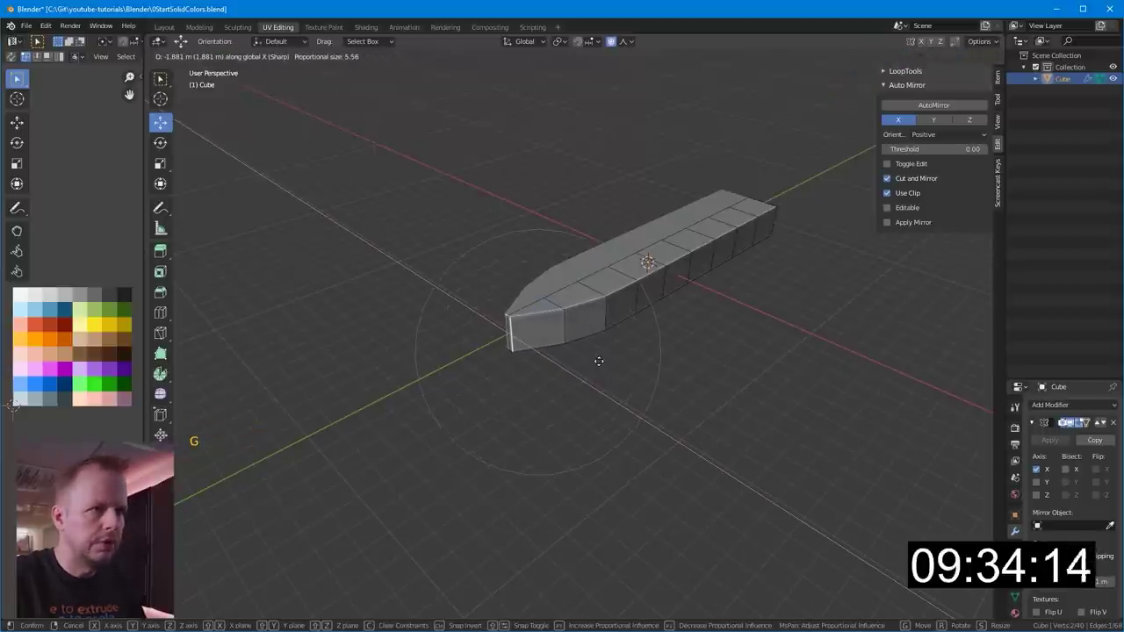
pyautogui.click(598, 363)
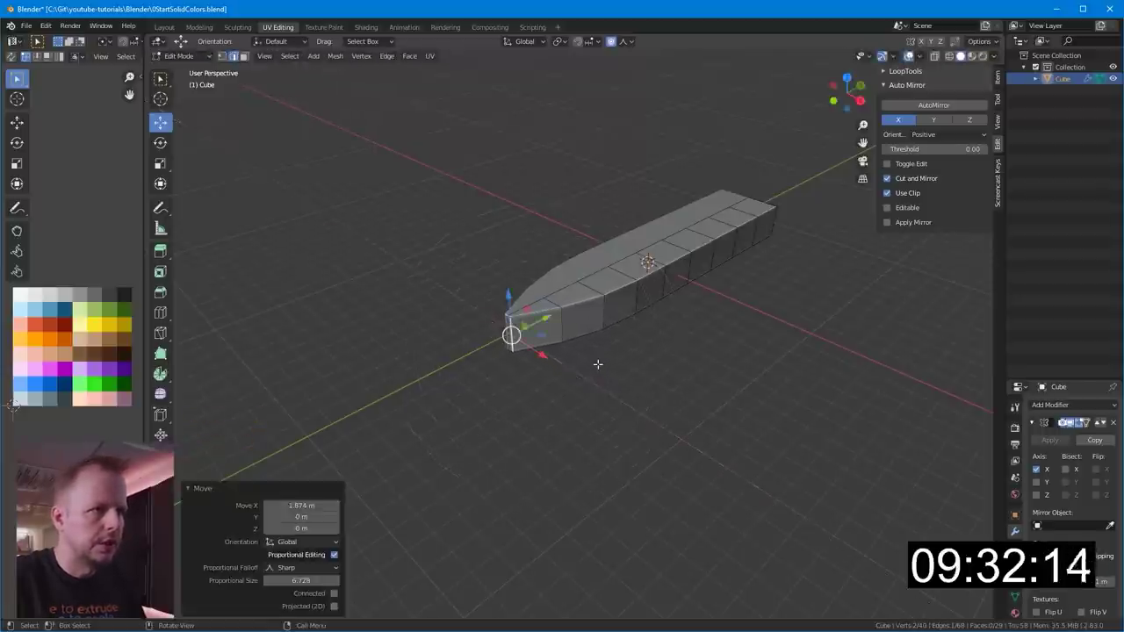
pyautogui.hotkey('ctrl', 'r')
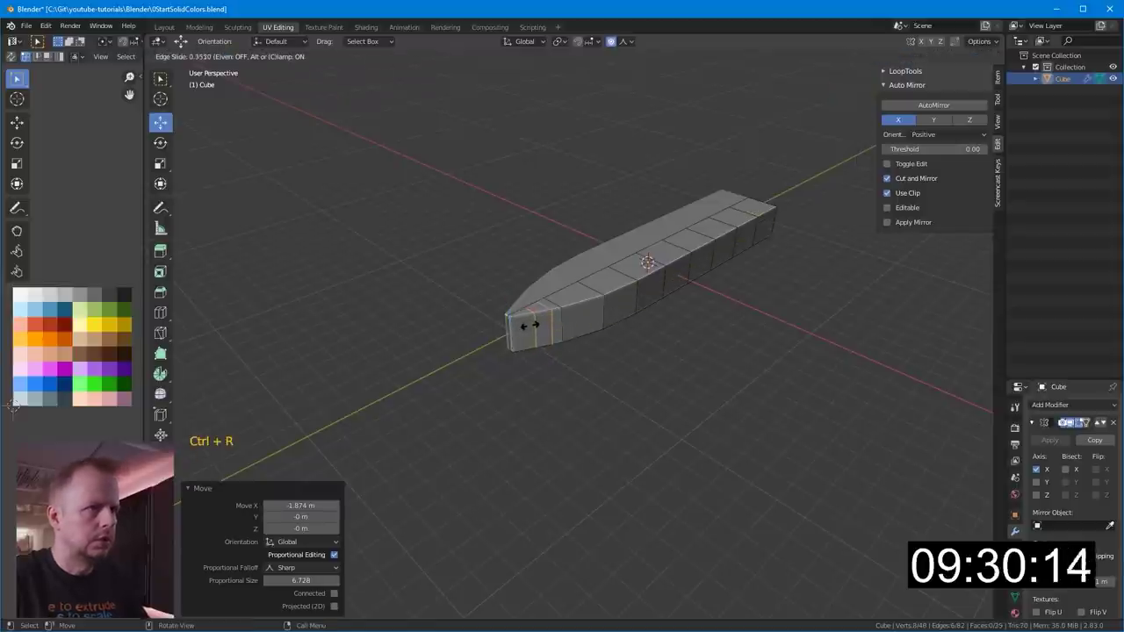
pyautogui.hotkey('ctrl', 'z')
pyautogui.hotkey('ctrl', 't')
# - Add two evenly spaced lengthwise loop cuts around the hull's side without sliding them
pyautogui.hotkey('ctrl', 'r')
pyautogui.scroll(1, 520, 332)
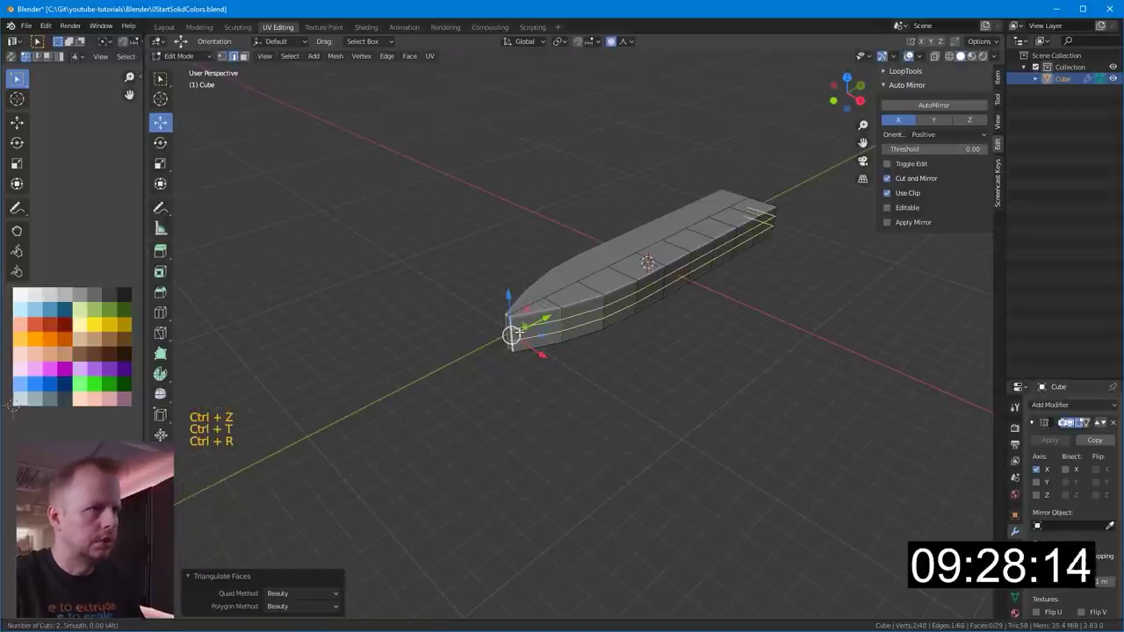
pyautogui.click(522, 332)
pyautogui.rightClick(522, 332)
pyautogui.moveTo(574, 319); pyautogui.dragTo(569, 304, button='middle')
pyautogui.scroll(3, 569, 304)
pyautogui.keyDown('shift'); pyautogui.moveTo(488, 313); pyautogui.dragTo(514, 283, button='middle'); pyautogui.keyUp('shift')
# - Slant the bow by moving its bottom edge about 1.2 m back along Y with proportional editing
pyautogui.press('2')
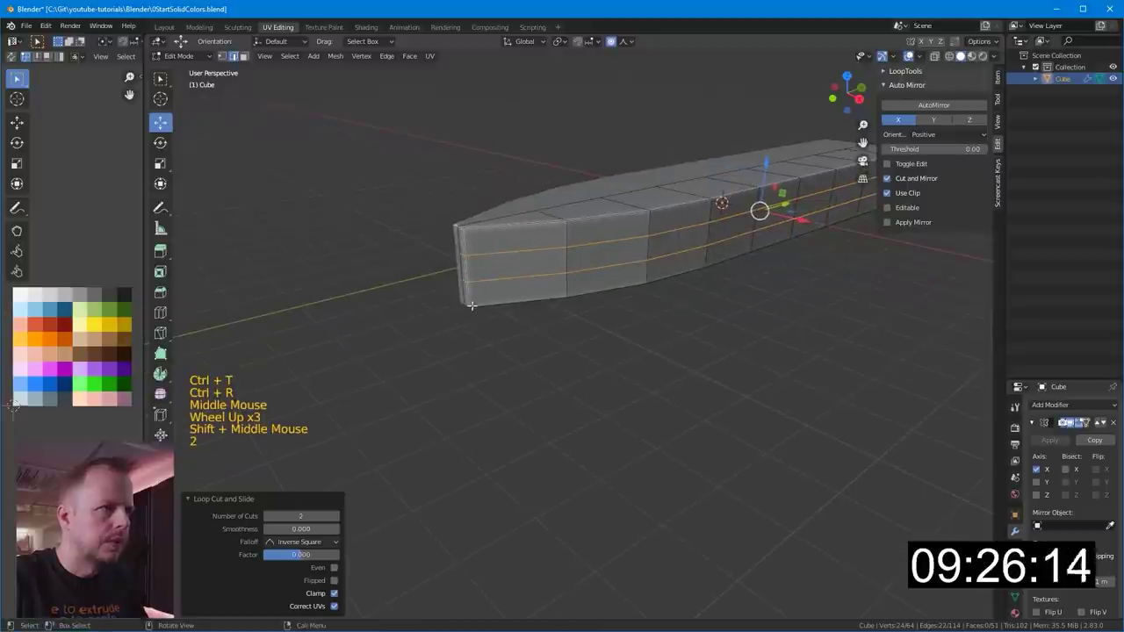
pyautogui.click(467, 301)
pyautogui.click(485, 299)
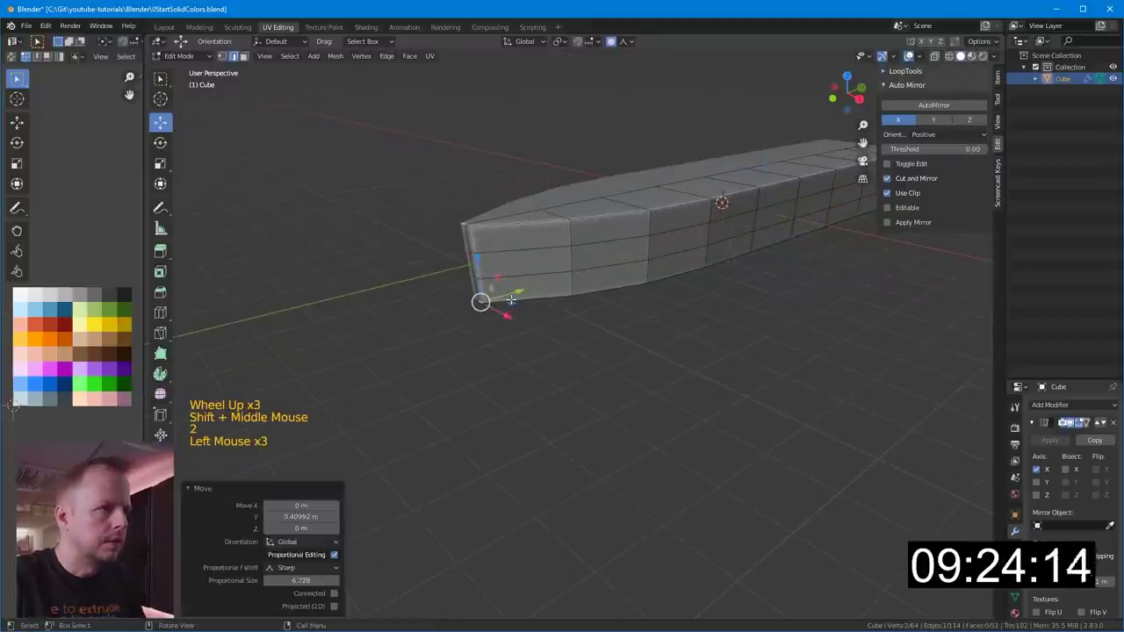
pyautogui.hotkey('ctrl', 'z')
pyautogui.press('g')
pyautogui.press('y')
pyautogui.scroll(9, 527, 286)
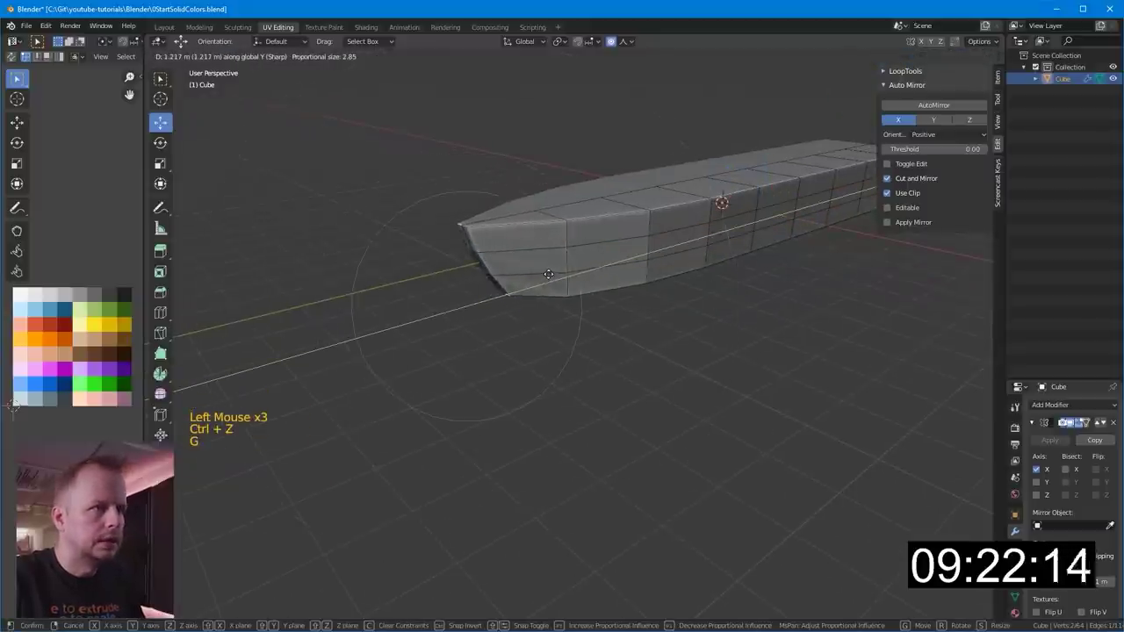
pyautogui.click(520, 272)
# - Move the bow edge just above the bottom about 0.37 m back along Y with a proportional size of about 2.14
pyautogui.click(515, 276)
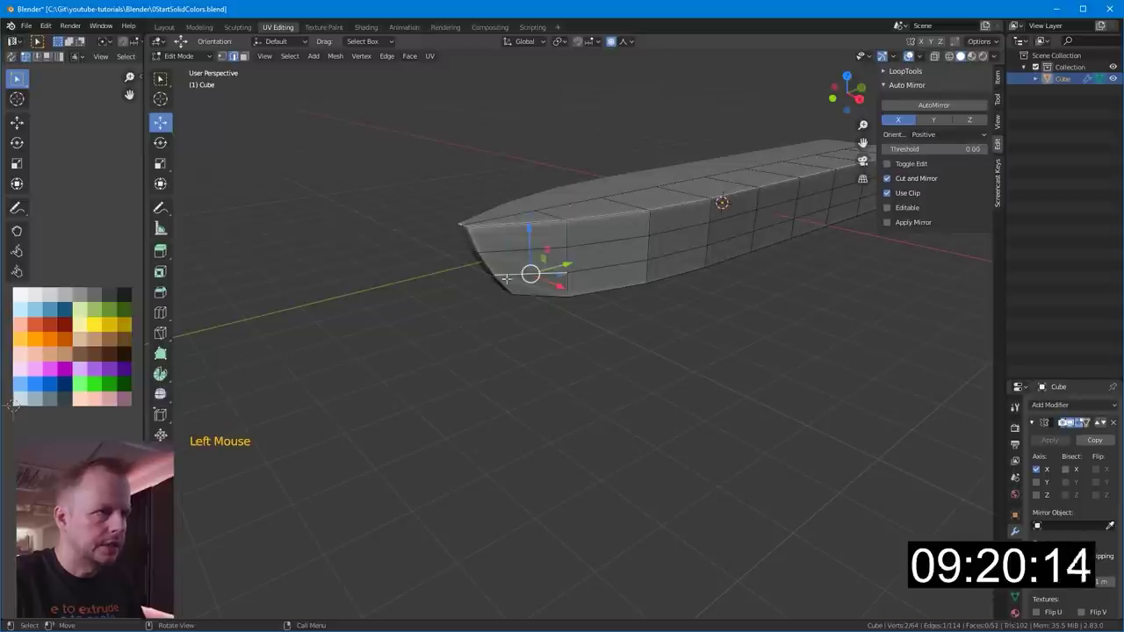
pyautogui.press('g')
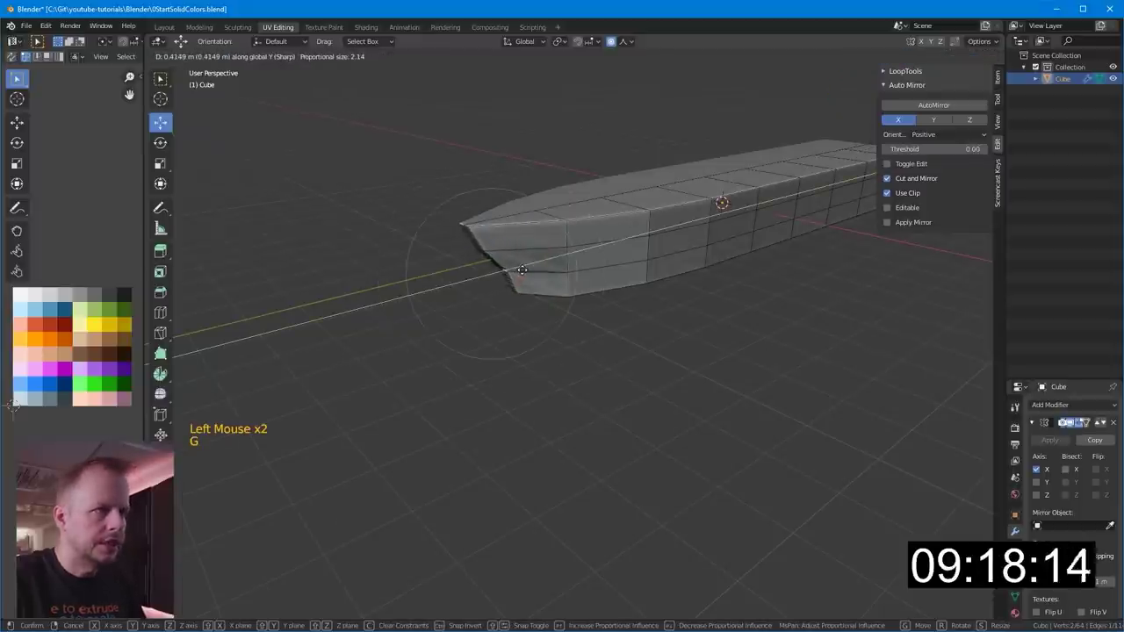
pyautogui.click(520, 269)
pyautogui.moveTo(518, 270); pyautogui.dragTo(502, 244, button='middle')
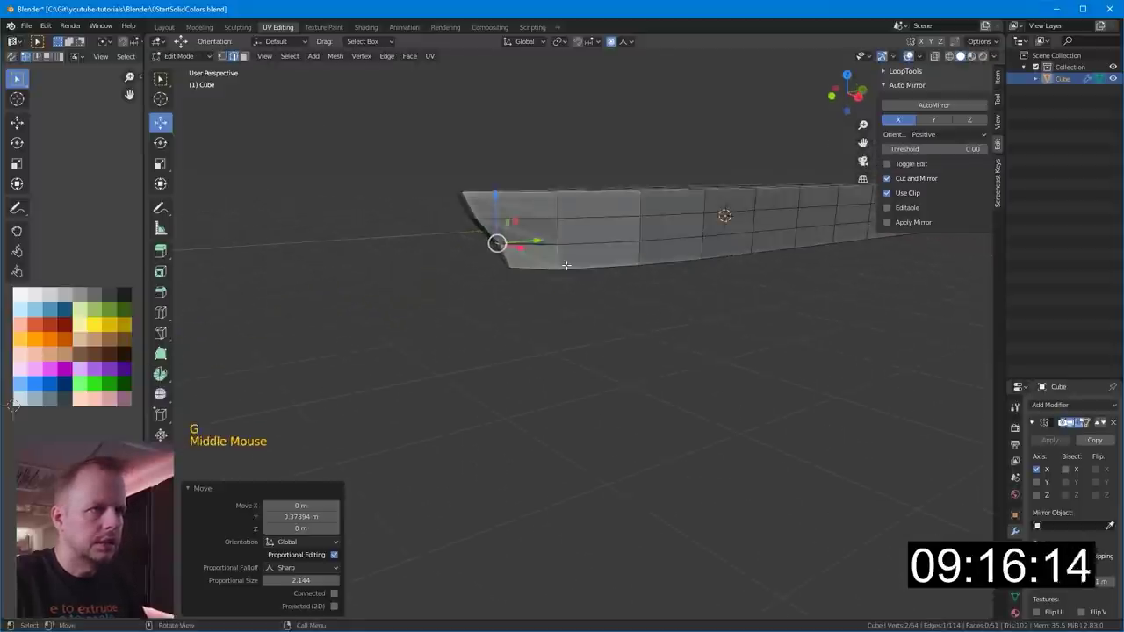
# - Select the path of bottom edges along the hull's side toward the stern and turn off proportional editing
pyautogui.press('2')
pyautogui.click(605, 269)
pyautogui.keyDown('shift'); pyautogui.moveTo(682, 273); pyautogui.dragTo(639, 238, button='middle'); pyautogui.keyUp('shift')
pyautogui.keyDown('shift'); pyautogui.click(726, 242); pyautogui.keyUp('shift')
pyautogui.click(309, 271)
pyautogui.keyDown('ctrl'); pyautogui.keyDown('shift'); pyautogui.click(734, 239); pyautogui.keyUp('shift'); pyautogui.keyUp('ctrl')
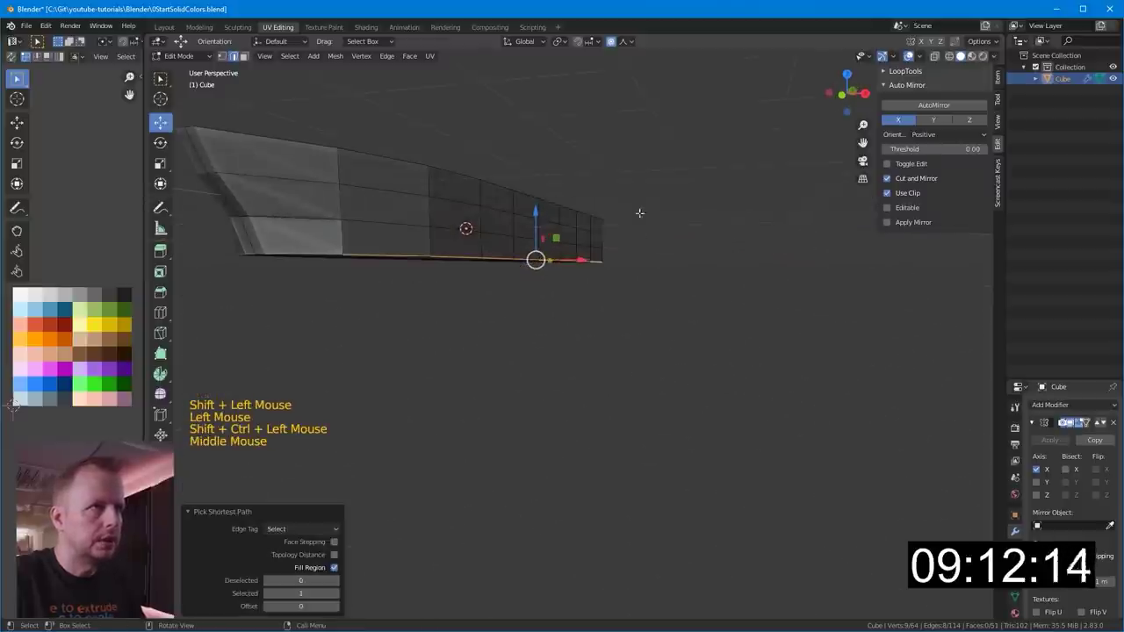
pyautogui.click(614, 46)
# - Flatten the selected bottom edges with an X scale of 0 and move them about 1.5 m inward along X
pyautogui.press('g')
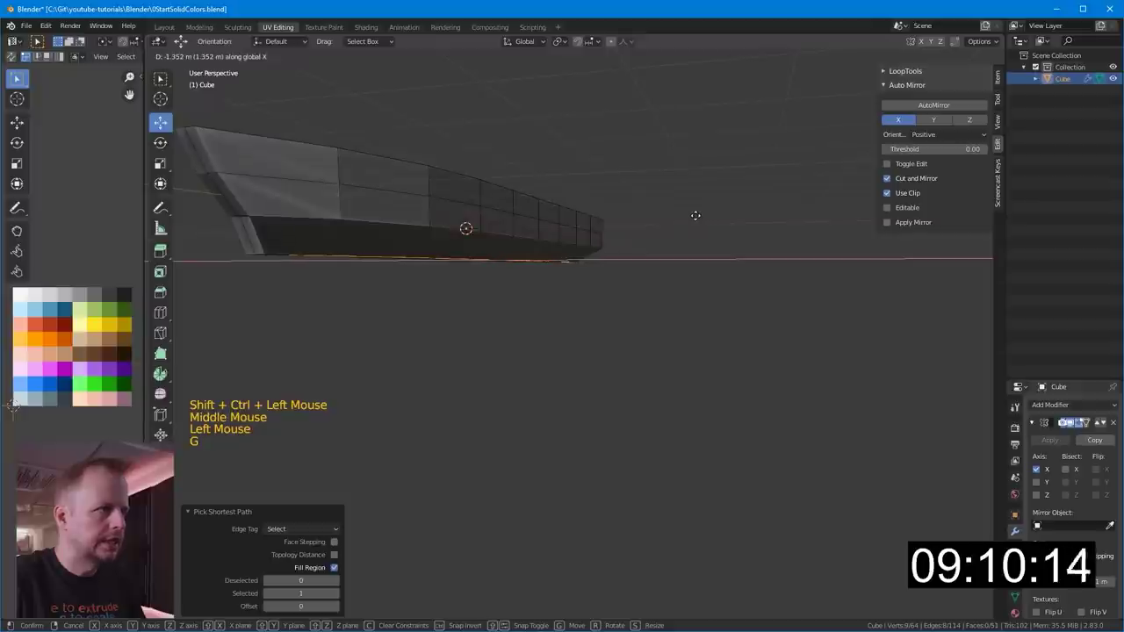
pyautogui.rightClick(701, 216)
pyautogui.press('s')
pyautogui.press('x')
pyautogui.press('0')
pyautogui.press('Return')
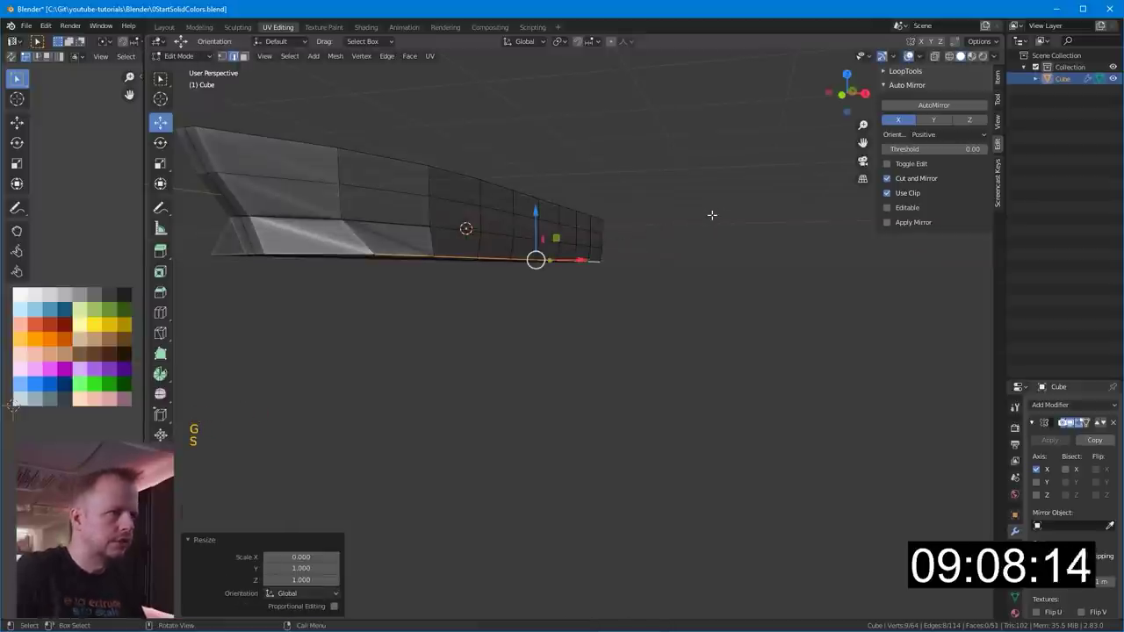
pyautogui.moveTo(580, 262); pyautogui.dragTo(535, 256)
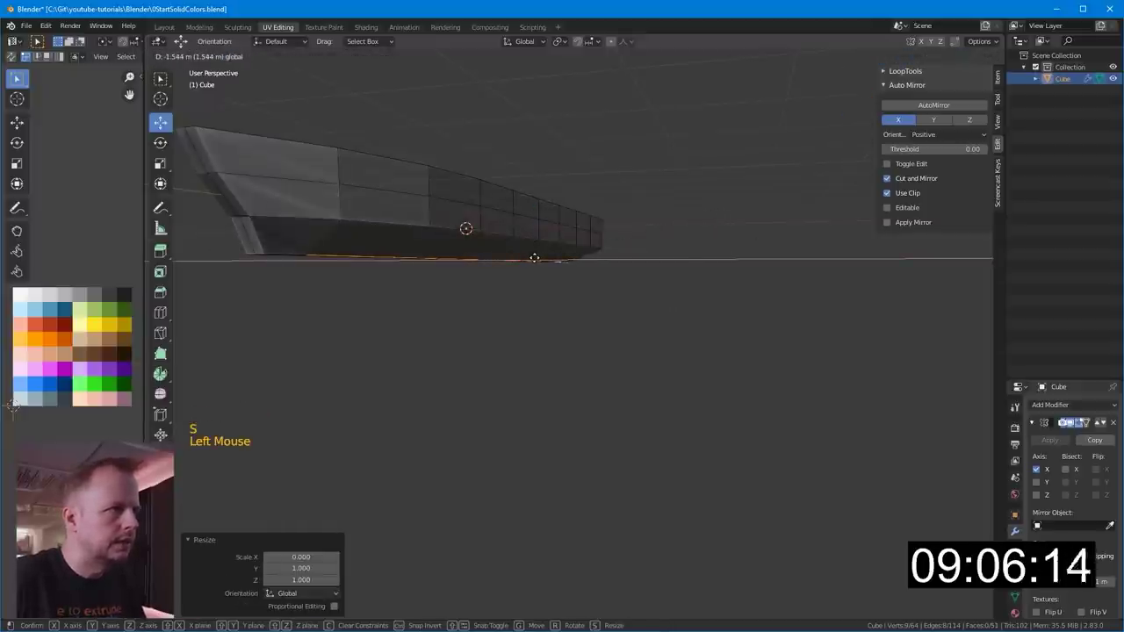
pyautogui.moveTo(535, 255); pyautogui.dragTo(534, 255, button='middle')
# - Move the row of side edges just above the hull's bottom slightly inward along X
pyautogui.click(397, 218)
pyautogui.moveTo(397, 219); pyautogui.dragTo(364, 220, button='middle')
pyautogui.keyDown('ctrl'); pyautogui.keyDown('shift'); pyautogui.click(634, 239); pyautogui.keyUp('shift'); pyautogui.keyUp('ctrl')
pyautogui.moveTo(627, 233); pyautogui.dragTo(660, 229, button='middle')
pyautogui.moveTo(569, 243); pyautogui.dragTo(548, 247)
pyautogui.moveTo(546, 254); pyautogui.dragTo(441, 425, button='middle')
# - Switch to vertex selection and set the snapping target to Vertex
pyautogui.press('1')
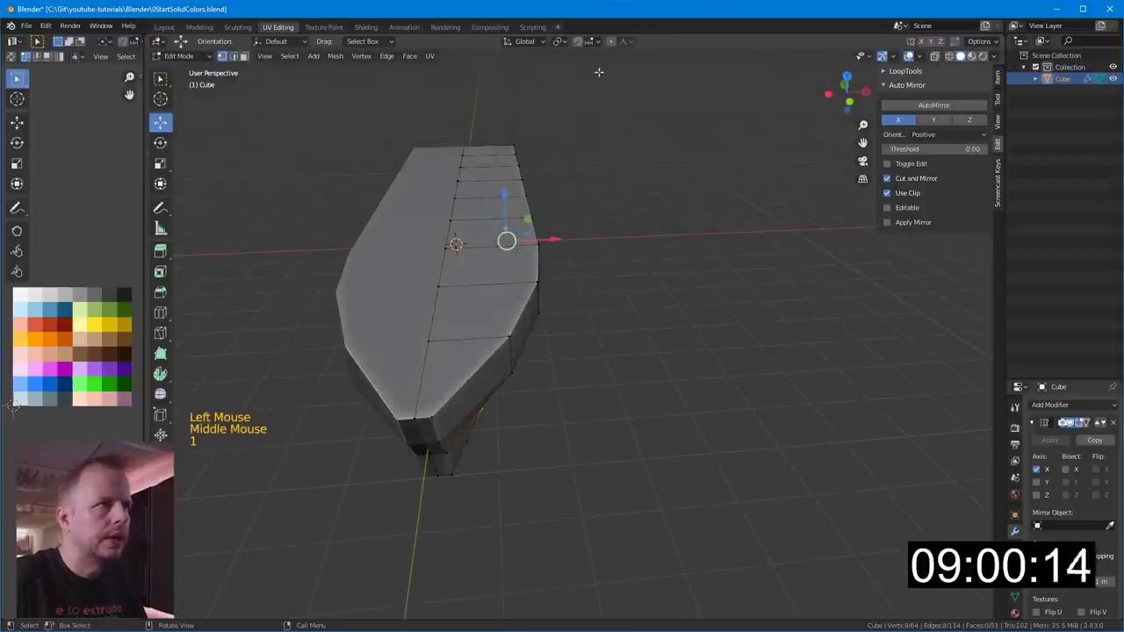
pyautogui.click(597, 43)
pyautogui.click(562, 89)
pyautogui.moveTo(557, 330); pyautogui.dragTo(463, 287, button='middle')
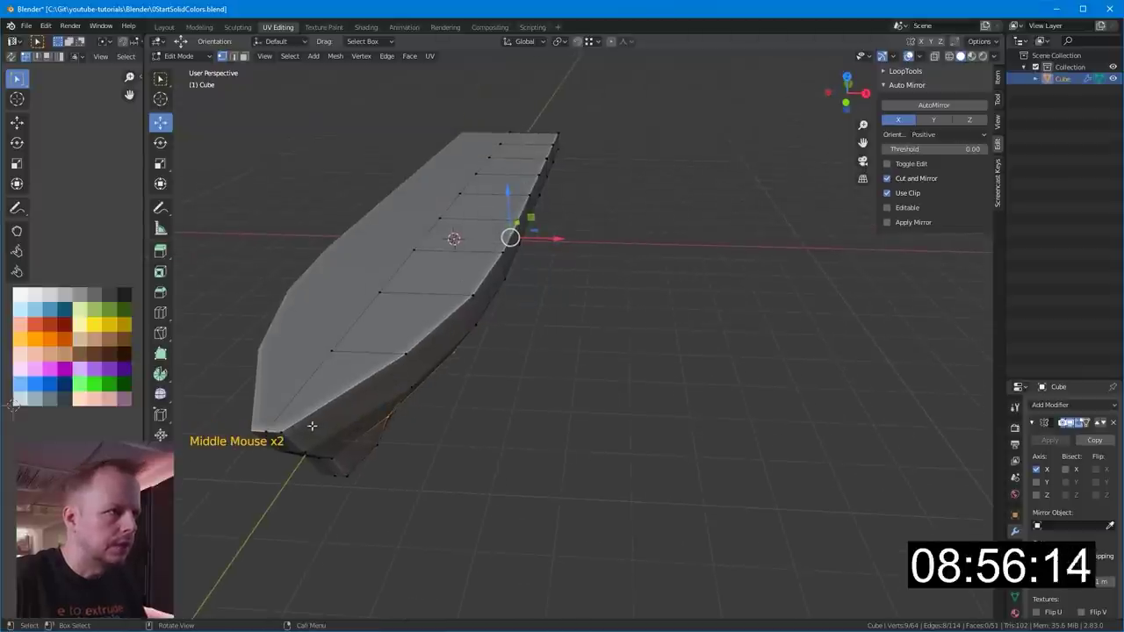
# - Move the deck's front corner vertex about 1.87 m outward along X, snapped in line with the straight deck side
pyautogui.click(282, 436)
pyautogui.keyDown('shift'); pyautogui.moveTo(283, 426); pyautogui.dragTo(349, 402, button='middle'); pyautogui.keyUp('shift')
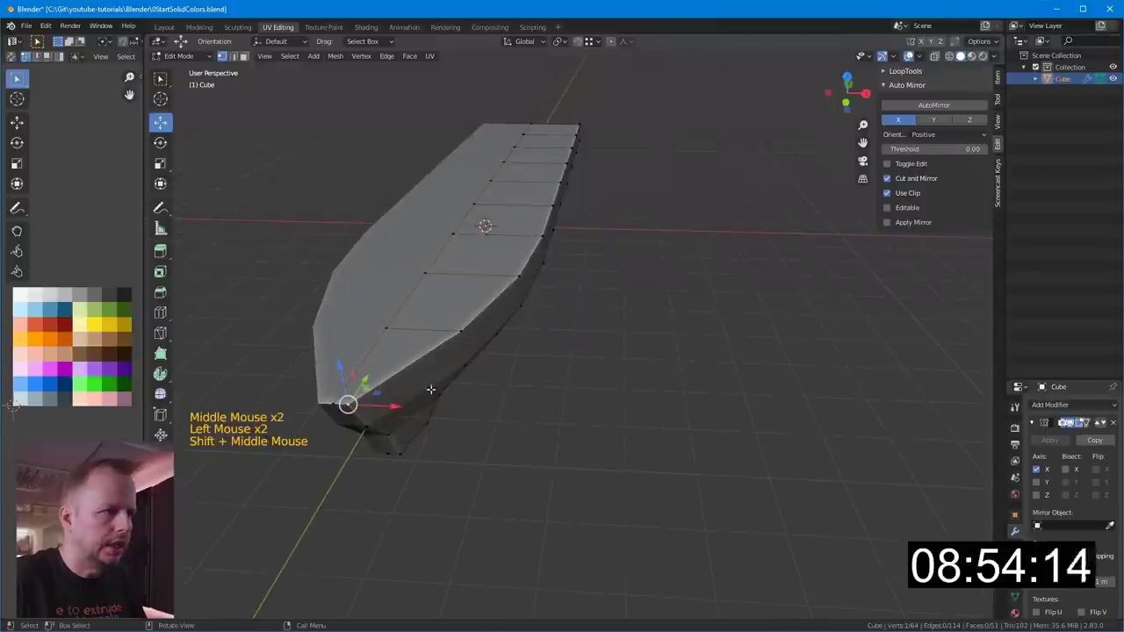
pyautogui.press('g')
pyautogui.click(482, 407)
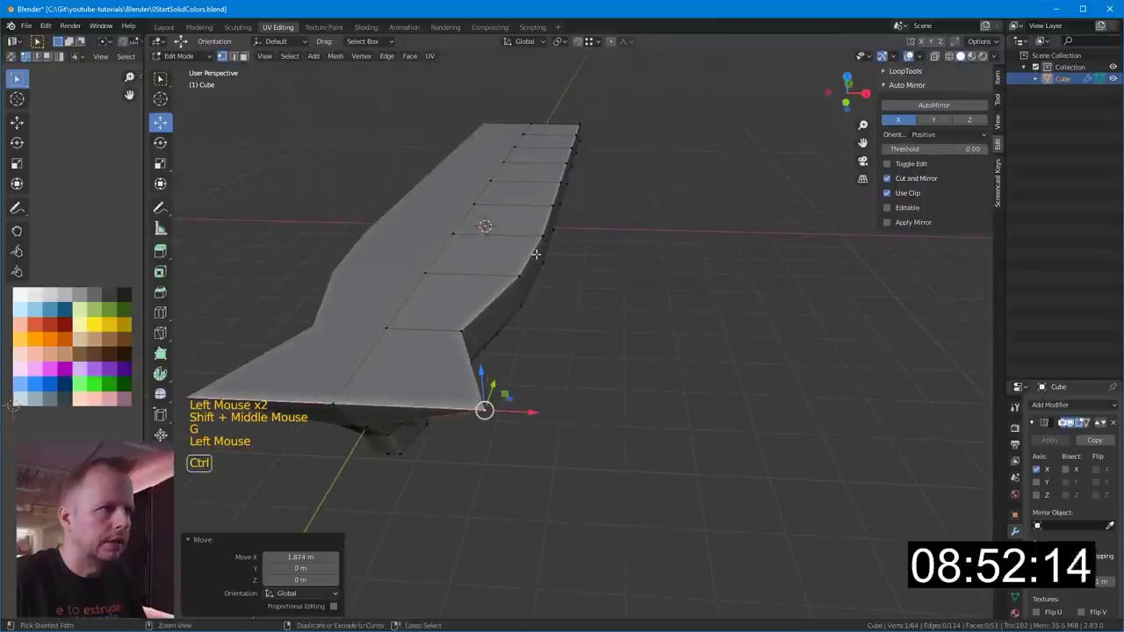
# - Move the next two deck-side vertices about 0.82 m and 0.2 m outward along X, snapping them to the straight side
pyautogui.click(461, 331)
pyautogui.keyDown('ctrl'); pyautogui.moveTo(507, 329); pyautogui.dragTo(543, 235); pyautogui.keyUp('ctrl')
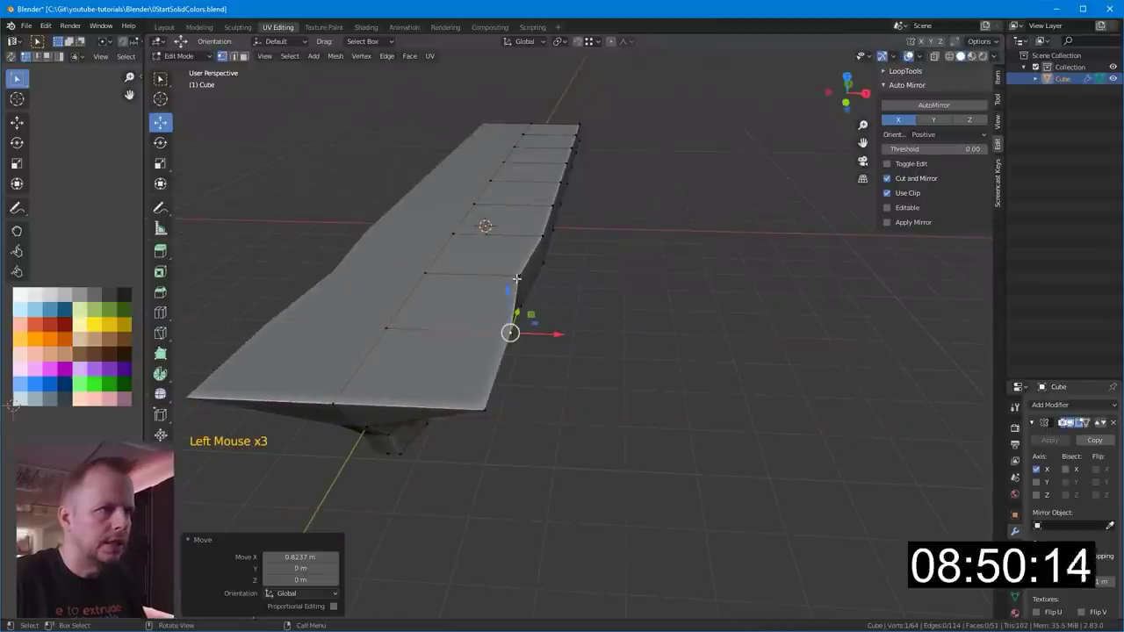
pyautogui.click(520, 276)
pyautogui.keyDown('ctrl'); pyautogui.moveTo(565, 277); pyautogui.dragTo(544, 238); pyautogui.keyUp('ctrl')
pyautogui.moveTo(563, 325); pyautogui.dragTo(657, 309, button='middle')
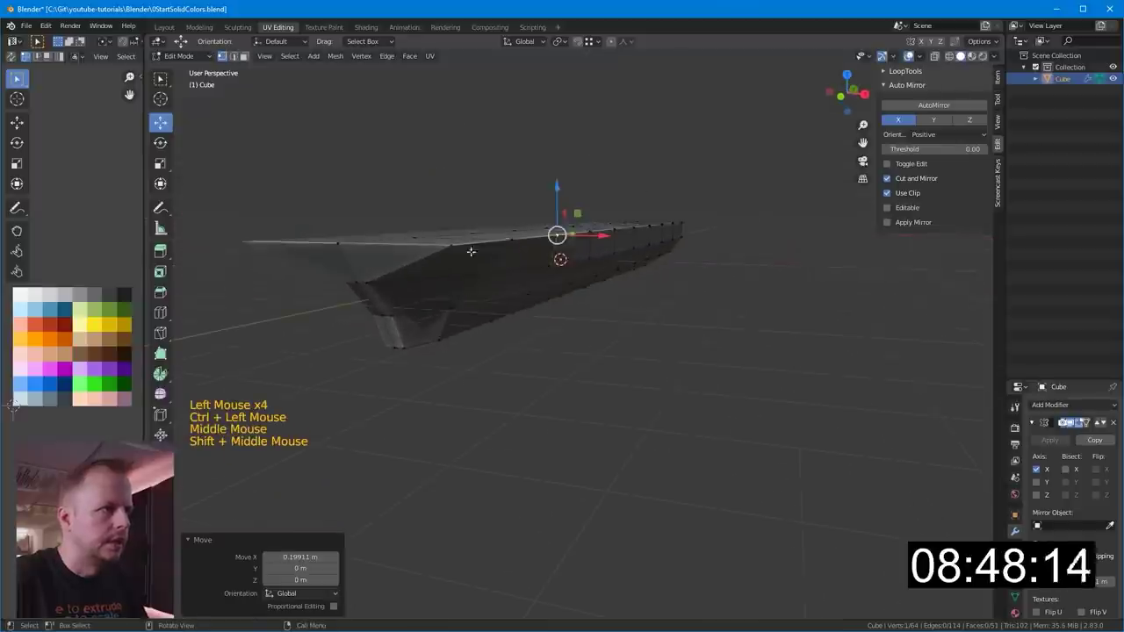
# - Move the deck's front edge slightly back along Y
pyautogui.press('2')
pyautogui.click(343, 250)
pyautogui.moveTo(423, 254); pyautogui.dragTo(397, 268, button='middle')
pyautogui.press('2')
pyautogui.click(307, 303)
pyautogui.moveTo(320, 295); pyautogui.dragTo(328, 294)
# - Select the full row of top deck faces from bow to stern and extrude it upward about 0.19 m
pyautogui.press('3')
pyautogui.moveTo(329, 293); pyautogui.dragTo(351, 318, button='middle')
pyautogui.keyDown('shift'); pyautogui.click(354, 321); pyautogui.keyUp('shift')
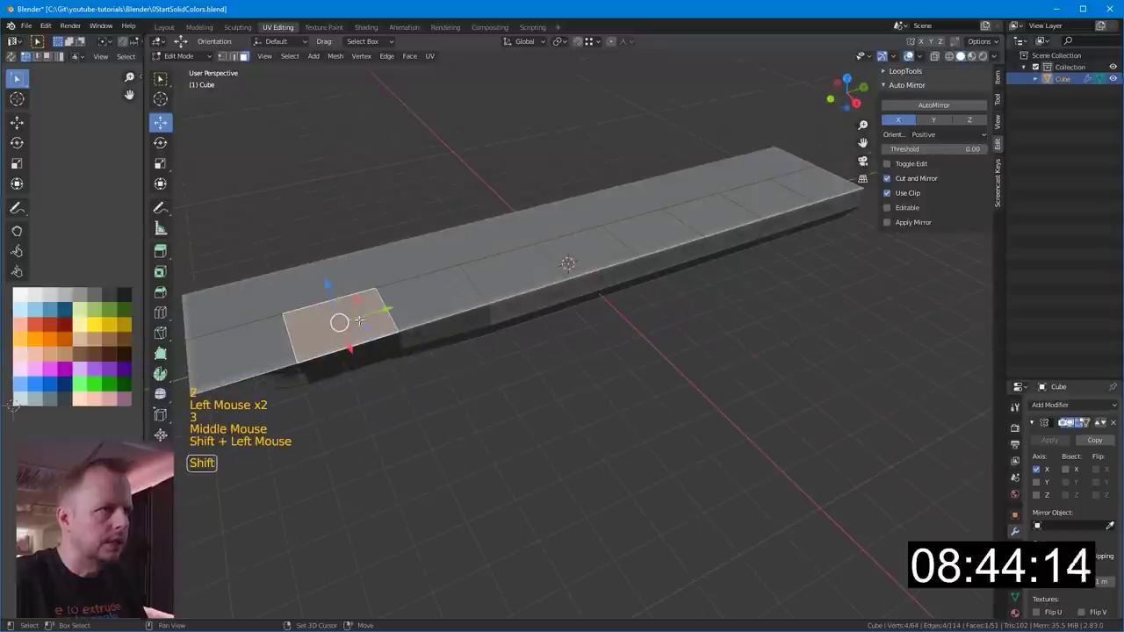
pyautogui.keyDown('shift'); pyautogui.click(281, 340); pyautogui.keyUp('shift')
pyautogui.keyDown('ctrl'); pyautogui.keyDown('shift'); pyautogui.click(813, 176); pyautogui.keyUp('shift'); pyautogui.keyUp('ctrl')
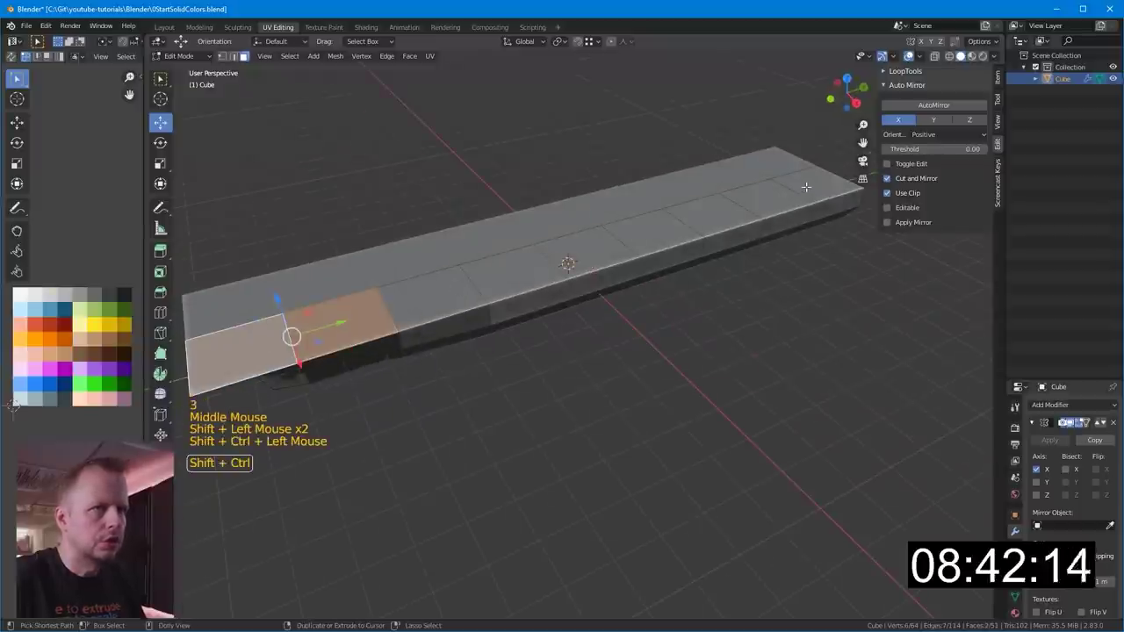
pyautogui.moveTo(812, 176); pyautogui.dragTo(845, 257, button='middle')
pyautogui.press('e')
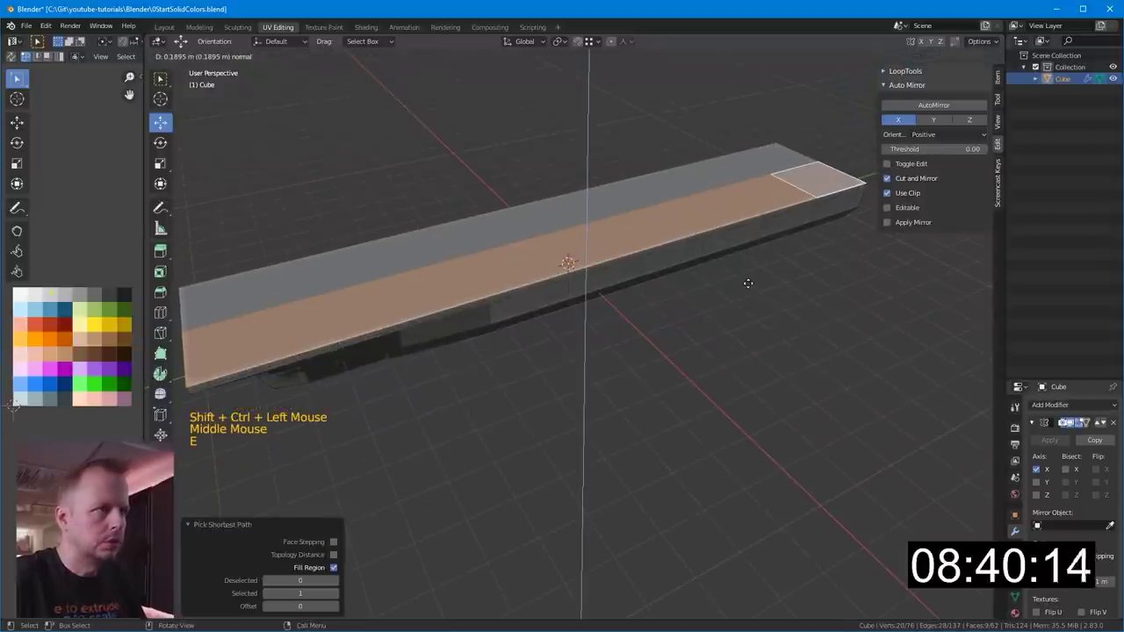
pyautogui.click(747, 281)
pyautogui.scroll(-2, 747, 281)
pyautogui.moveTo(748, 281); pyautogui.dragTo(785, 367, button='middle')
pyautogui.scroll(1, 785, 367)
# - Apply the Mirror modifier to the hull and resume editing its mesh
pyautogui.press('Tab')
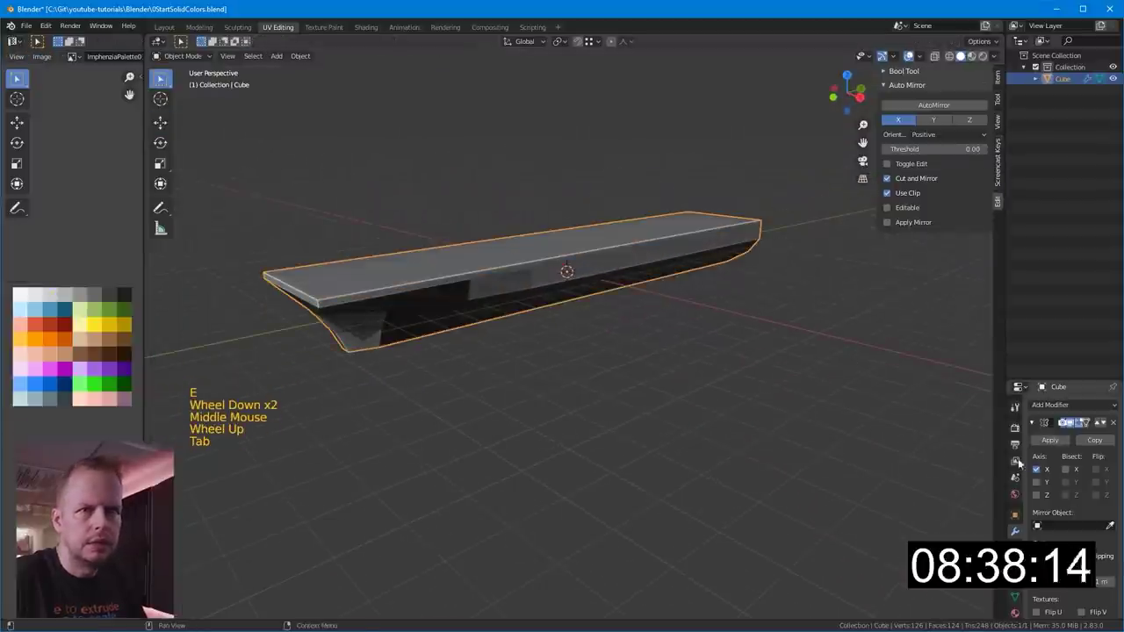
pyautogui.click(1050, 440)
pyautogui.press('Tab')
# - Select the upper and lower side faces along the middle of the +X deck side and extrude them about 1.74 m outward
pyautogui.moveTo(589, 283); pyautogui.dragTo(614, 279, button='middle')
pyautogui.press('3')
pyautogui.click(597, 279)
pyautogui.keyDown('shift'); pyautogui.click(619, 268); pyautogui.keyUp('shift')
pyautogui.keyDown('shift'); pyautogui.click(647, 259); pyautogui.keyUp('shift')
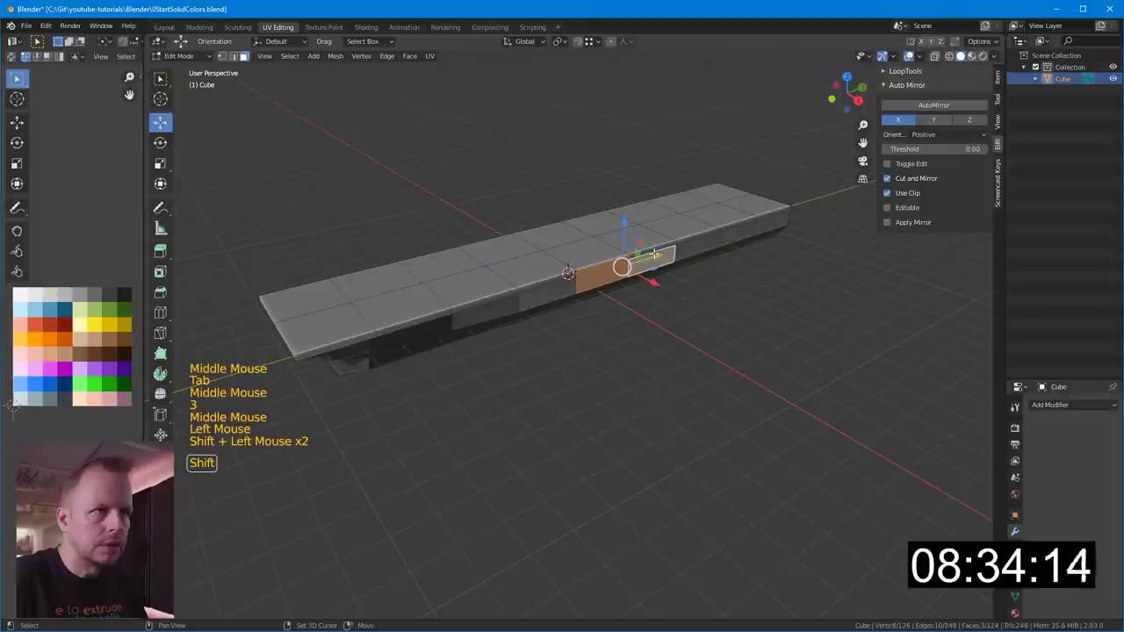
pyautogui.keyDown('shift'); pyautogui.click(640, 259); pyautogui.keyUp('shift')
pyautogui.keyDown('shift'); pyautogui.click(690, 248); pyautogui.keyUp('shift')
pyautogui.keyDown('shift'); pyautogui.click(654, 252); pyautogui.keyUp('shift')
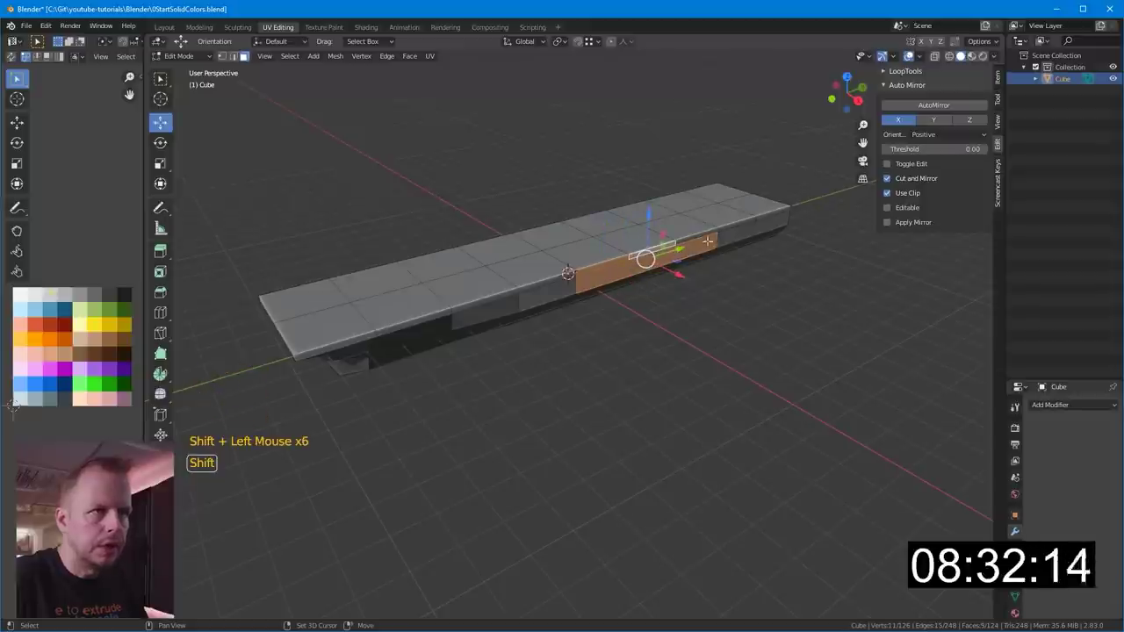
pyautogui.moveTo(740, 241); pyautogui.dragTo(584, 326, button='middle')
pyautogui.scroll(2, 730, 261)
pyautogui.scroll(-3, 655, 266)
pyautogui.scroll(2, 585, 325)
pyautogui.scroll(1, 495, 296)
pyautogui.keyDown('shift'); pyautogui.click(485, 298); pyautogui.keyUp('shift')
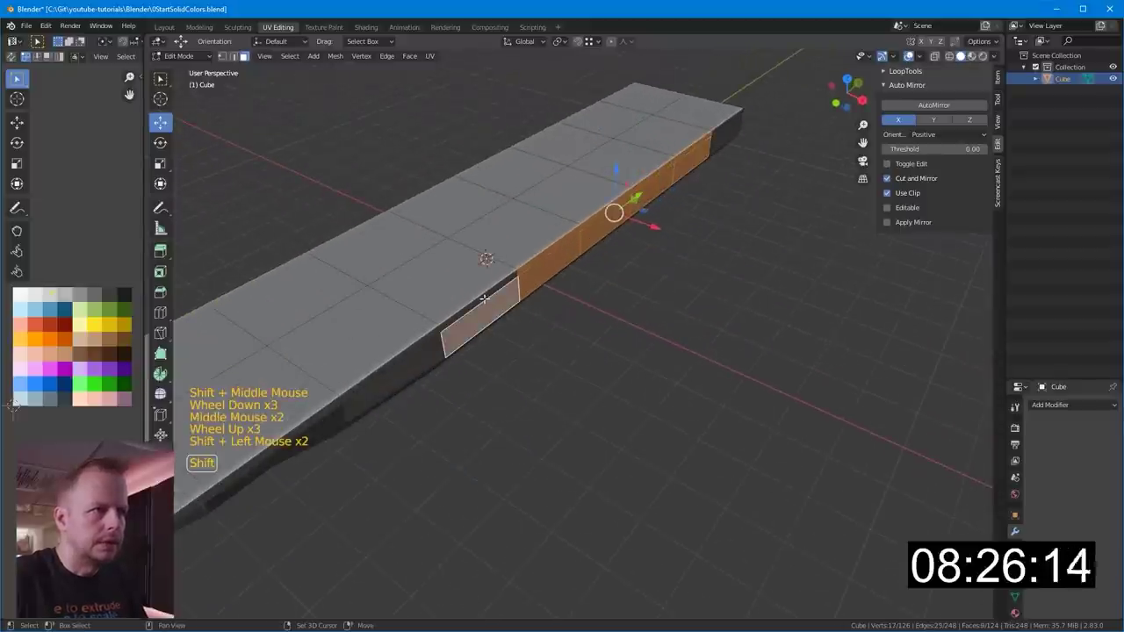
pyautogui.keyDown('shift'); pyautogui.click(485, 298); pyautogui.keyUp('shift')
pyautogui.press('KP_7')
pyautogui.scroll(-4, 680, 329)
pyautogui.press('e')
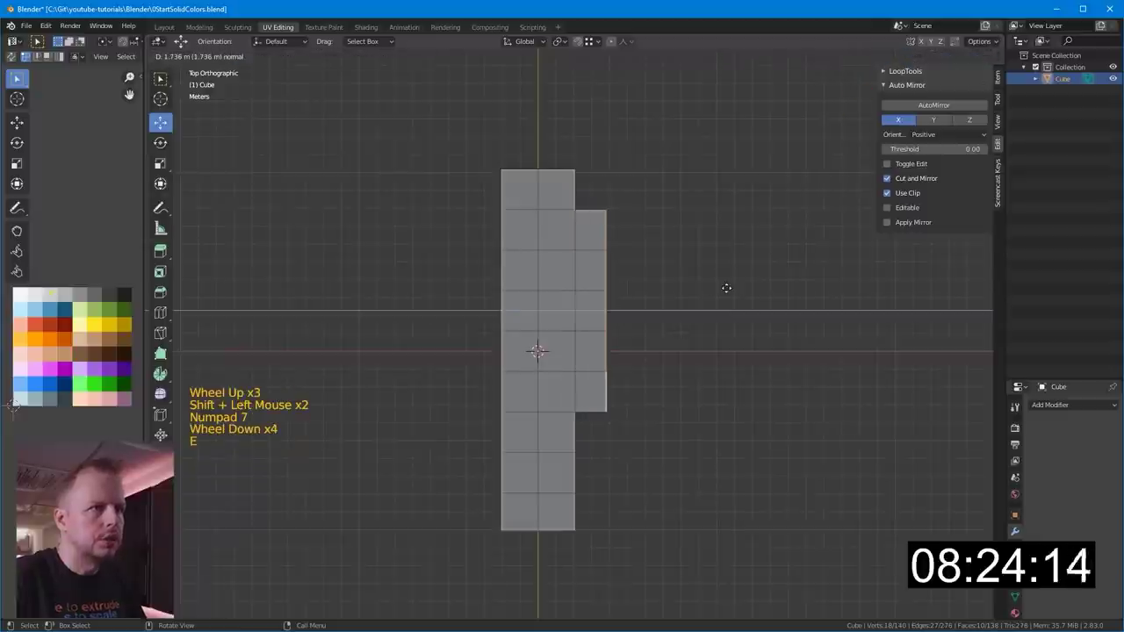
pyautogui.click(727, 288)
# - Rotate and move the extruded outer faces in the top view into a slanted edge that narrows onto the hull at its +Y end
pyautogui.press('r')
pyautogui.click(718, 254)
pyautogui.press('g')
pyautogui.click(722, 269)
pyautogui.press('r')
pyautogui.click(726, 263)
pyautogui.press('g')
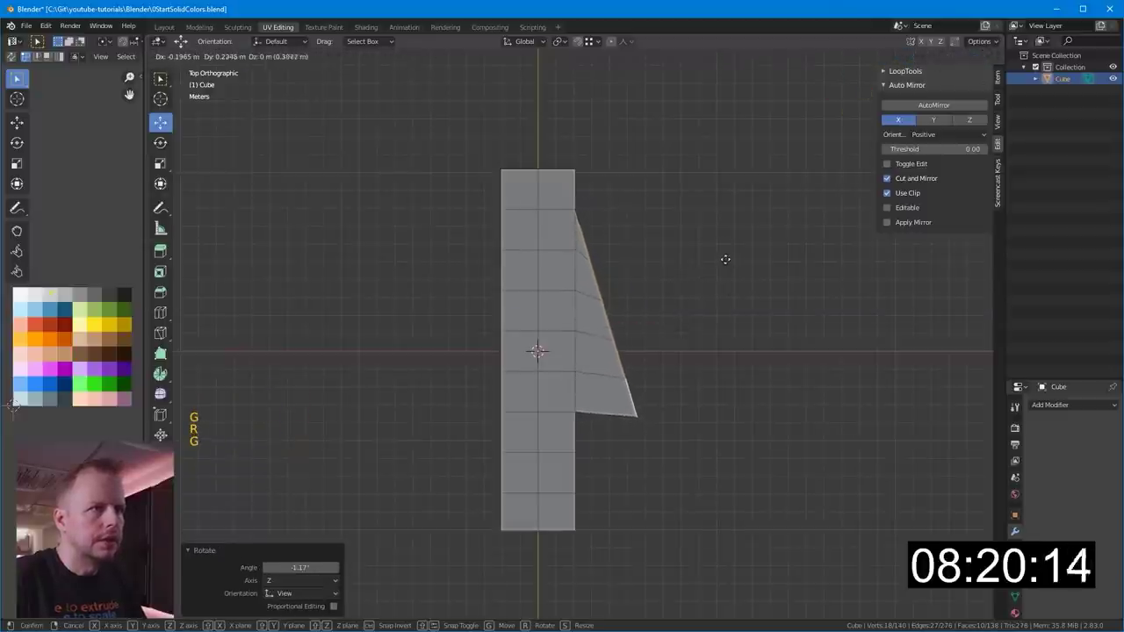
pyautogui.click(727, 259)
pyautogui.press('r')
pyautogui.click(728, 259)
# - Shift the slanted outer faces about -0.06 m along X and -0.02 m along Y
pyautogui.moveTo(710, 293); pyautogui.dragTo(775, 270, button='middle')
pyautogui.scroll(4, 699, 225)
pyautogui.press('KP_7')
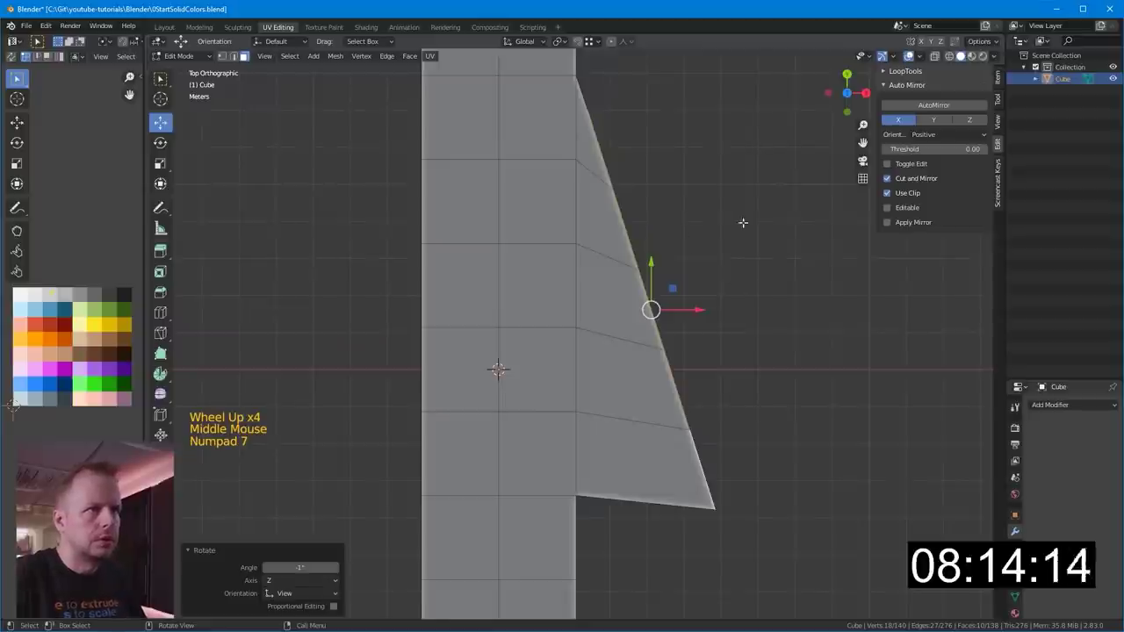
pyautogui.press('r')
pyautogui.rightClick(737, 220)
pyautogui.press('g')
pyautogui.click(720, 296)
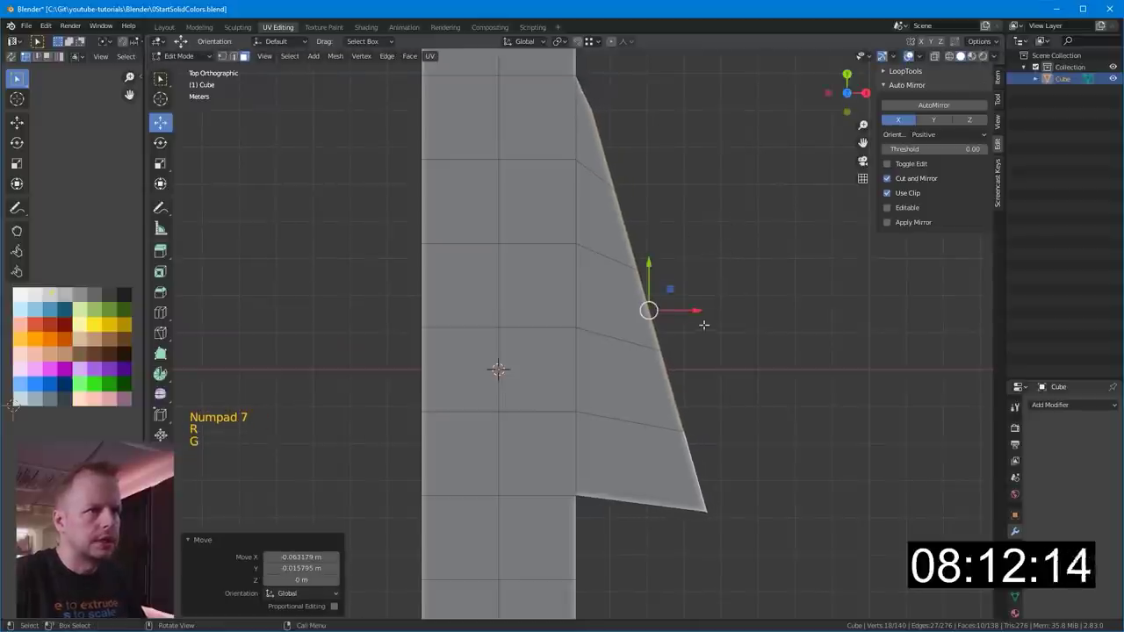
# - Move the two edges at the inner -Y corner of the angled extension about 0.12 m along X and -1.26 m along Y
pyautogui.moveTo(721, 296); pyautogui.dragTo(670, 278, button='middle')
pyautogui.press('2')
pyautogui.click(513, 351)
pyautogui.keyDown('shift'); pyautogui.click(516, 338); pyautogui.keyUp('shift')
pyautogui.press('KP_7')
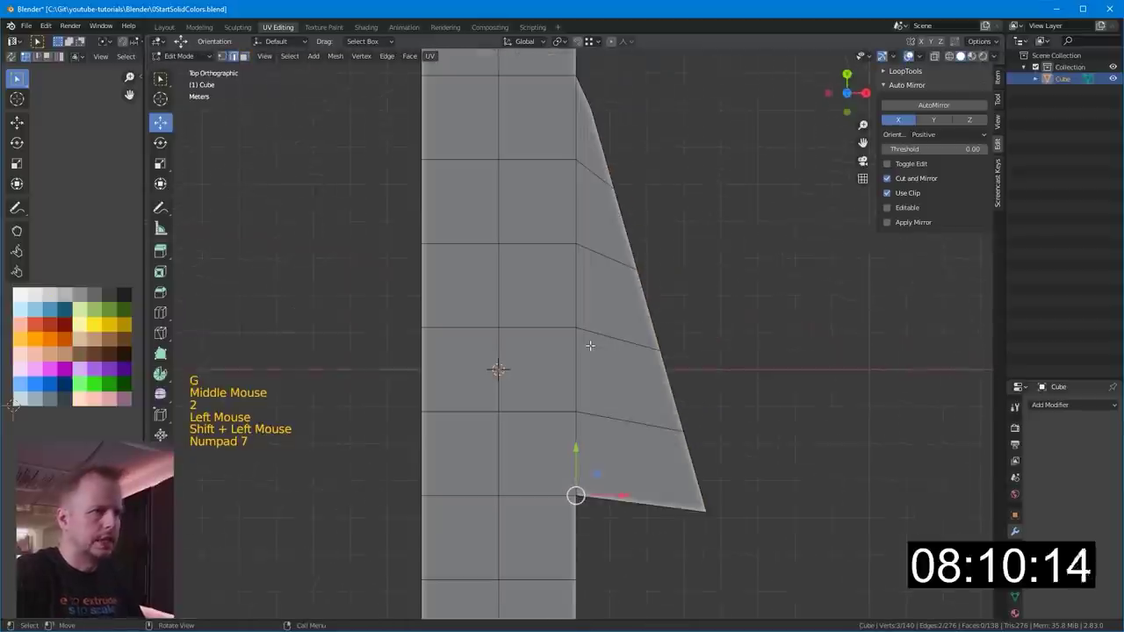
pyautogui.scroll(-5, 607, 369)
pyautogui.press('g')
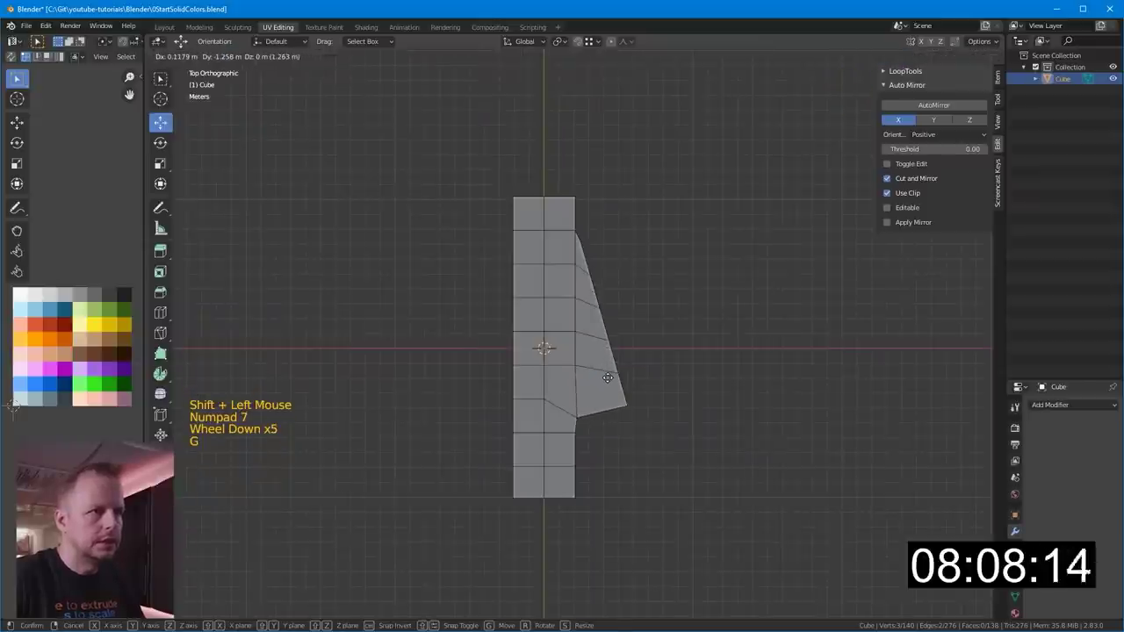
pyautogui.click(607, 378)
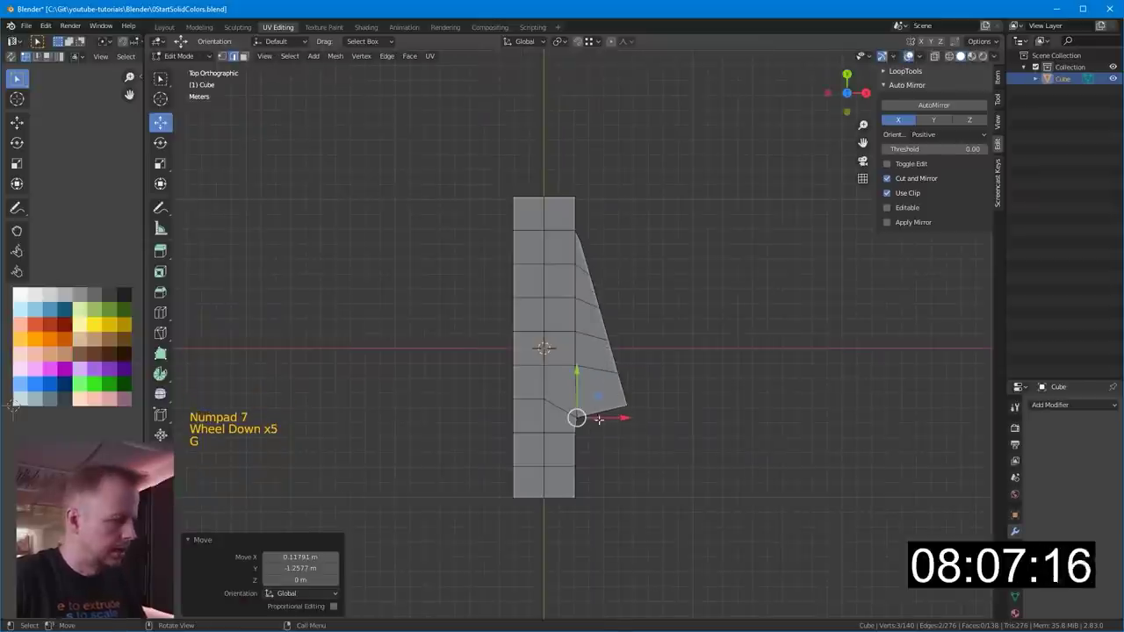
# - Knife-cut a straight diagonal across the deck from the moved inner corner vertex to the deck's opposite +Y corner
pyautogui.scroll(2, 599, 419)
pyautogui.keyDown('shift'); pyautogui.moveTo(599, 420); pyautogui.dragTo(600, 448, button='middle'); pyautogui.keyUp('shift')
pyautogui.press('1')
pyautogui.click(598, 449)
pyautogui.press('k')
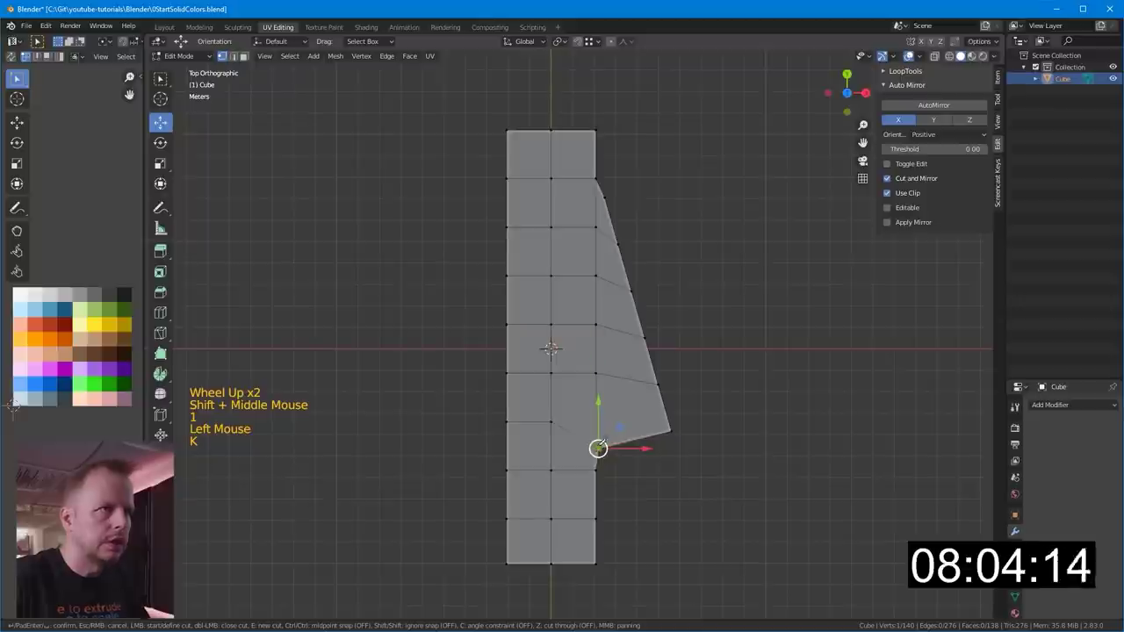
pyautogui.click(598, 449)
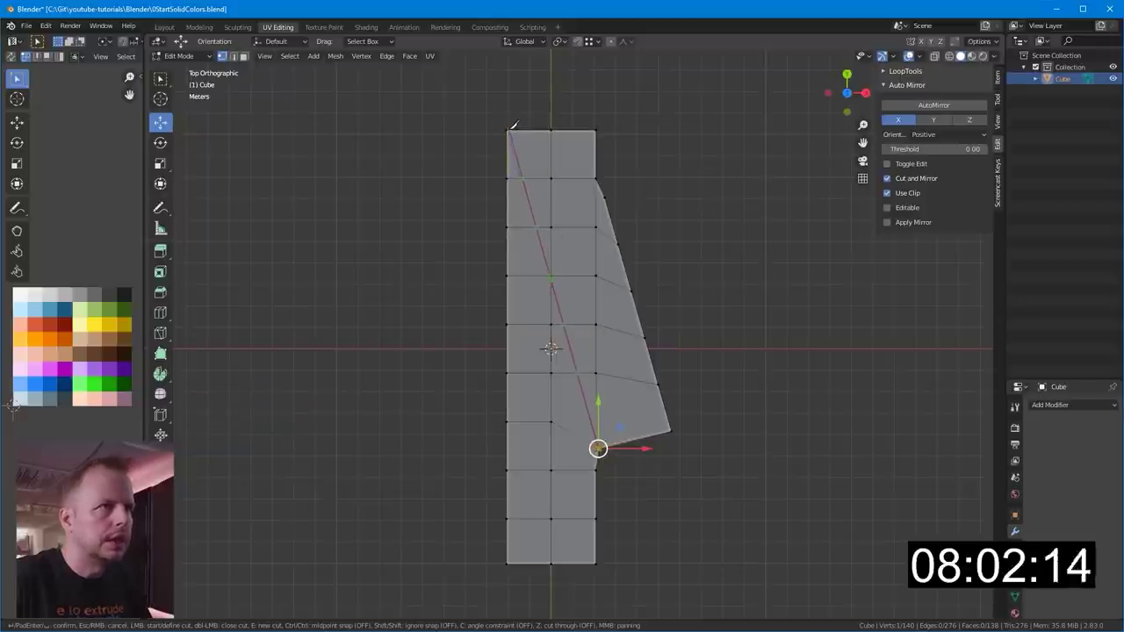
pyautogui.click(508, 131)
pyautogui.press('Return')
# - Try to inset the angled deck faces beside the diagonal cut twice, the first inset about 0.07 m thick, and undo it
pyautogui.moveTo(661, 295); pyautogui.dragTo(647, 300, button='middle')
pyautogui.press('3')
pyautogui.click(616, 438)
pyautogui.keyDown('shift'); pyautogui.click(589, 394); pyautogui.keyUp('shift')
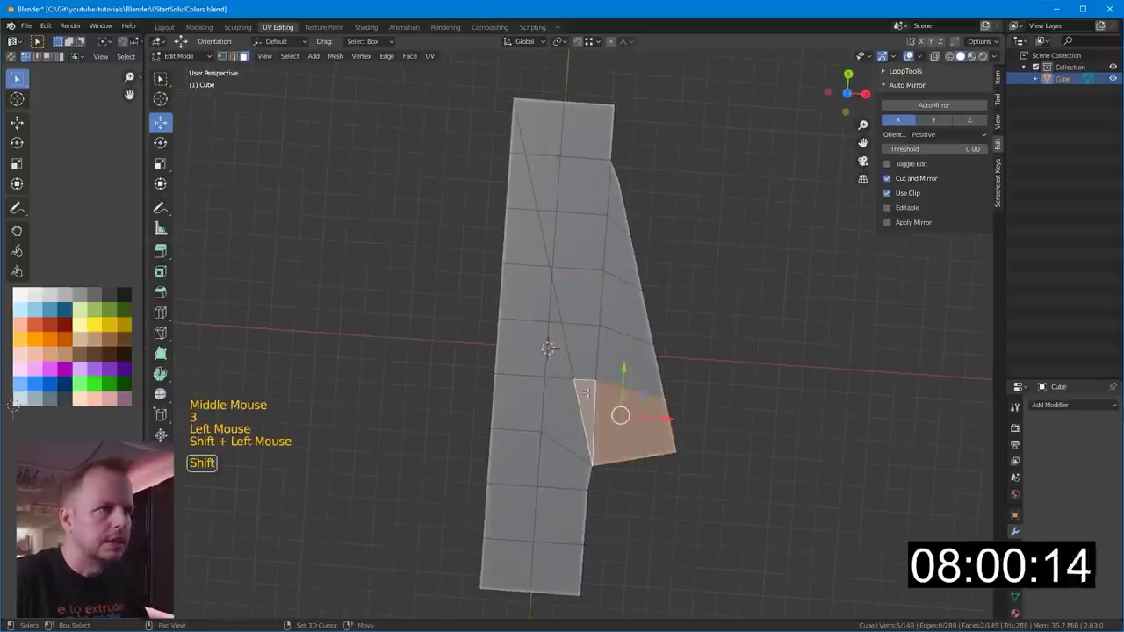
pyautogui.keyDown('shift'); pyautogui.click(583, 355); pyautogui.keyUp('shift')
pyautogui.keyDown('shift'); pyautogui.click(611, 347); pyautogui.keyUp('shift')
pyautogui.keyDown('shift'); pyautogui.click(619, 329); pyautogui.keyUp('shift')
pyautogui.keyDown('shift'); pyautogui.click(614, 290); pyautogui.keyUp('shift')
pyautogui.keyDown('shift'); pyautogui.click(597, 263); pyautogui.keyUp('shift')
pyautogui.keyDown('shift'); pyautogui.click(575, 232); pyautogui.keyUp('shift')
pyautogui.keyDown('shift'); pyautogui.click(606, 237); pyautogui.keyUp('shift')
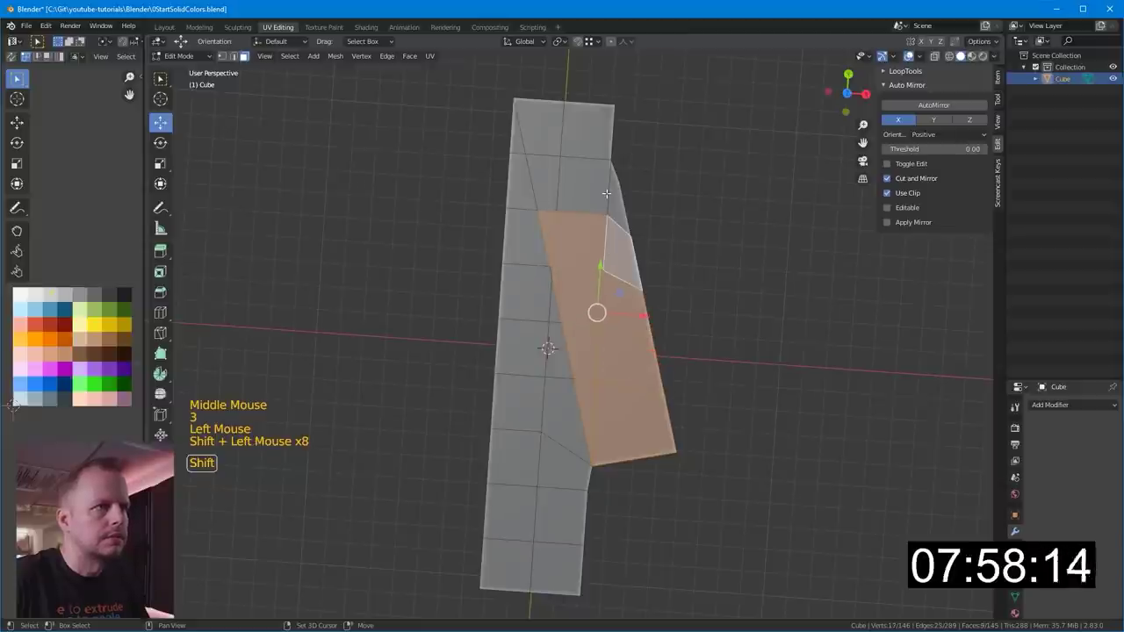
pyautogui.keyDown('shift'); pyautogui.click(579, 219); pyautogui.keyUp('shift')
pyautogui.keyDown('shift'); pyautogui.click(560, 183); pyautogui.keyUp('shift')
pyautogui.keyDown('shift'); pyautogui.click(542, 182); pyautogui.keyUp('shift')
pyautogui.keyDown('shift'); pyautogui.click(536, 136); pyautogui.keyUp('shift')
pyautogui.keyDown('shift'); pyautogui.click(587, 132); pyautogui.keyUp('shift')
pyautogui.keyDown('shift'); pyautogui.click(590, 184); pyautogui.keyUp('shift')
pyautogui.keyDown('shift'); pyautogui.click(619, 198); pyautogui.keyUp('shift')
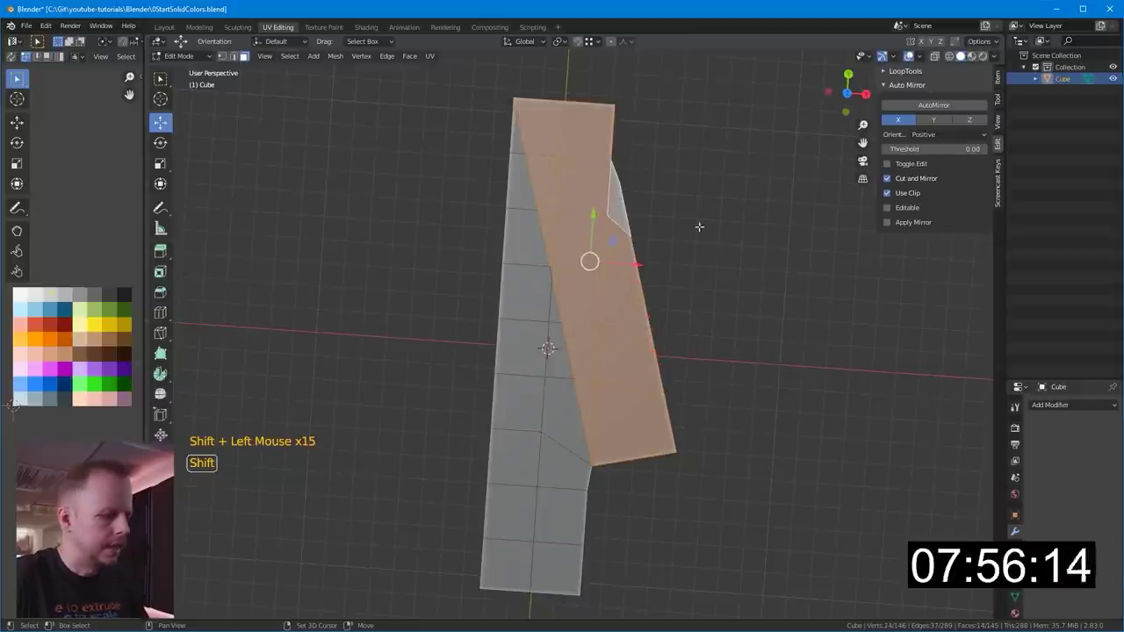
pyautogui.press('i')
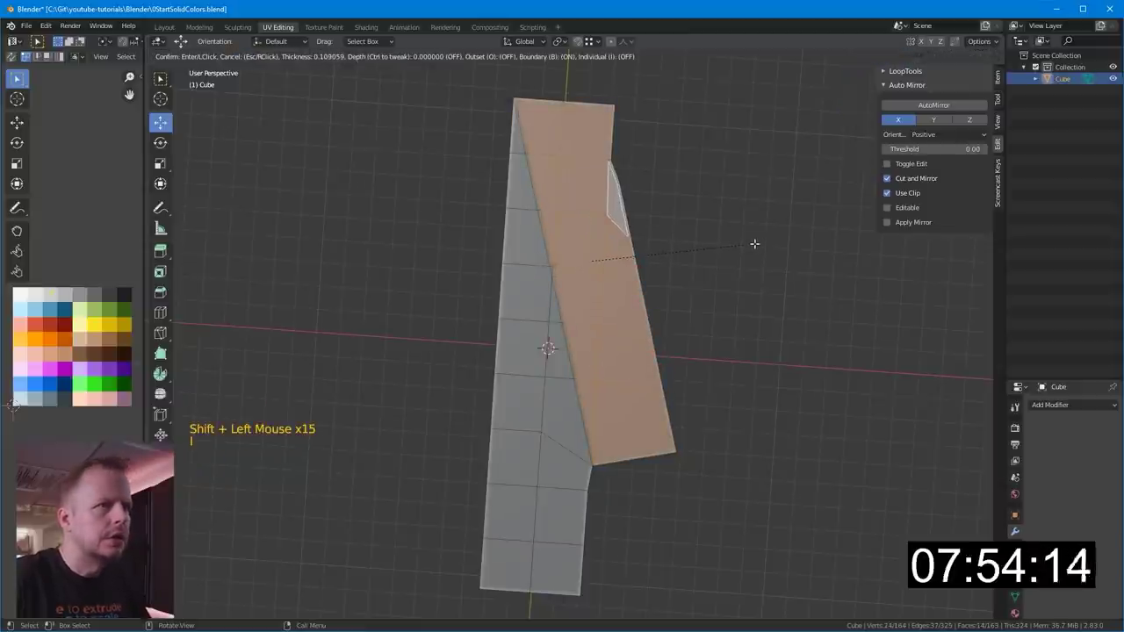
pyautogui.scroll(2, 574, 290)
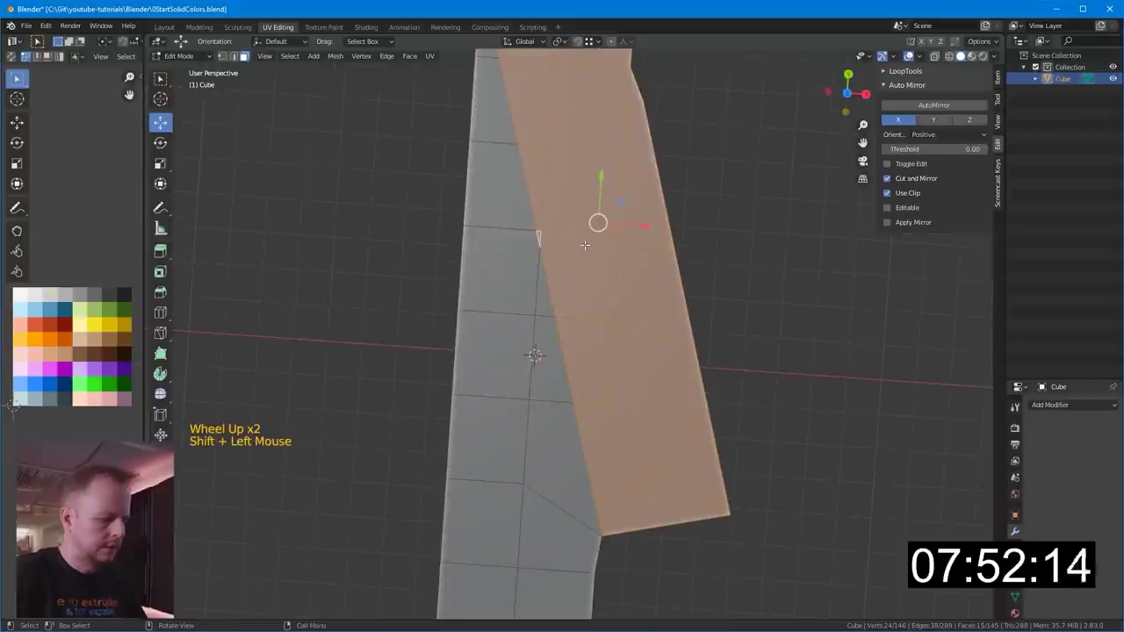
pyautogui.press('KP_7')
pyautogui.scroll(-1, 702, 264)
pyautogui.press('i')
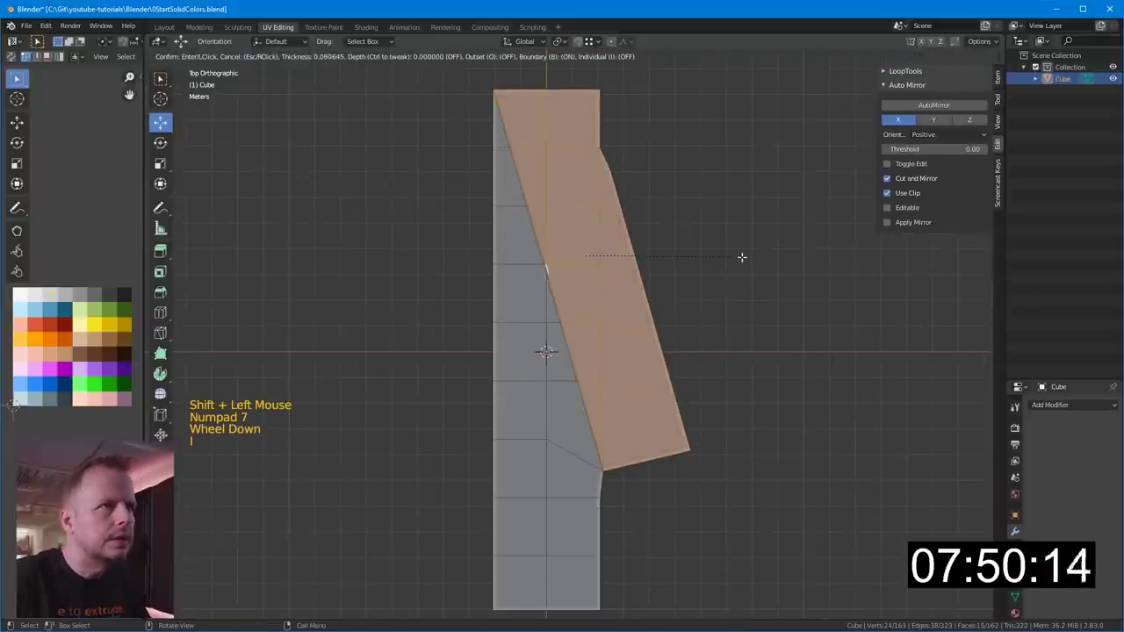
pyautogui.click(742, 258)
pyautogui.press('i')
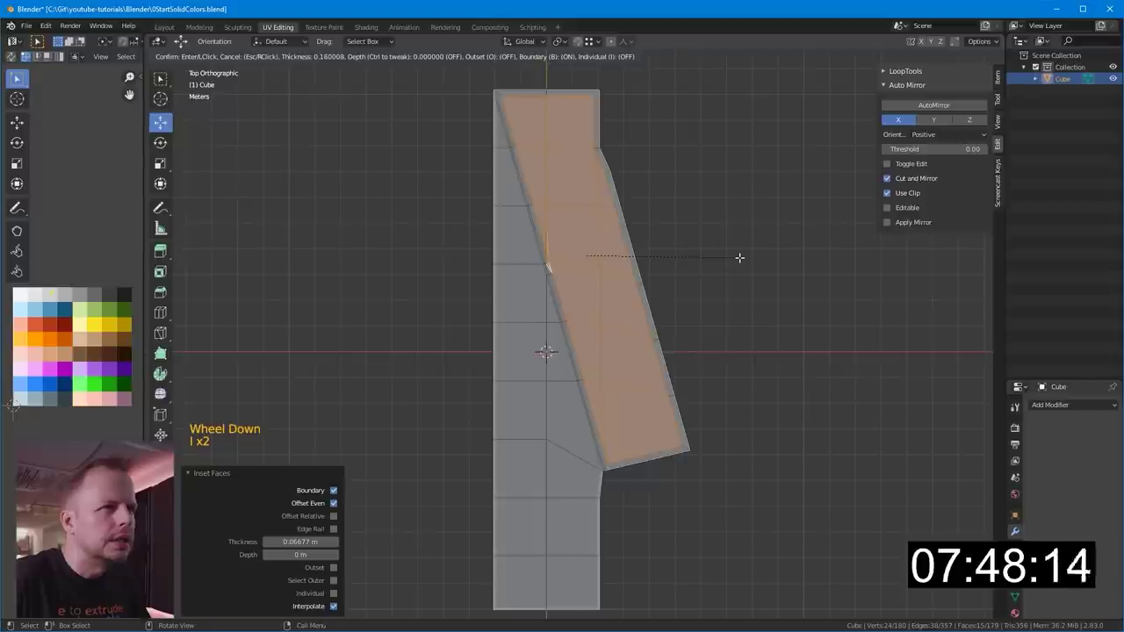
pyautogui.click(740, 258)
pyautogui.hotkey('ctrl', 'z')
pyautogui.hotkey('ctrl', 'z')
pyautogui.hotkey('ctrl', 'z')
# - Enable Auto Merge and snap the centre-line vertex beside the diagonal cut onto the cut's vertex, about -0.42 m along Y
pyautogui.scroll(4, 580, 247)
pyautogui.press('1')
pyautogui.click(522, 187)
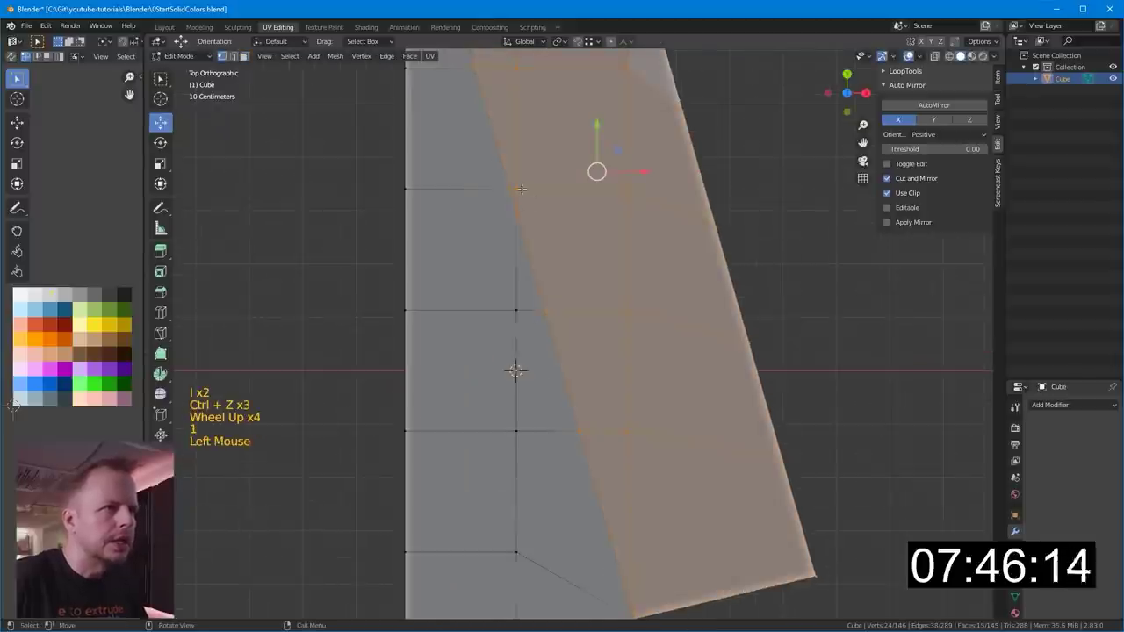
pyautogui.press('g')
pyautogui.click(633, 170)
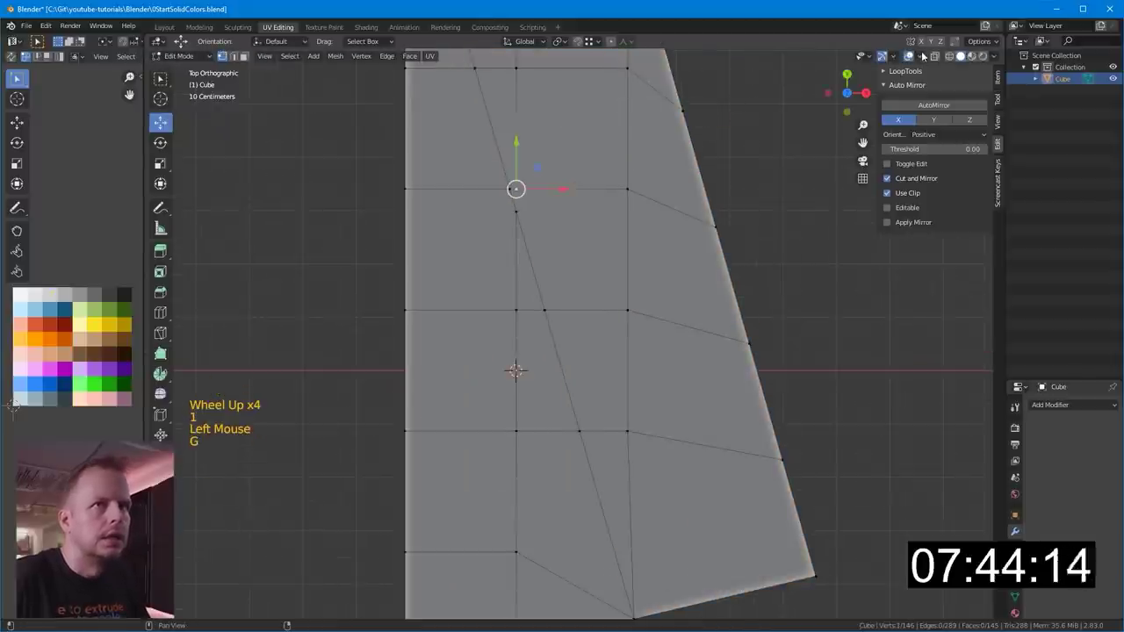
pyautogui.click(953, 44)
pyautogui.press('g')
pyautogui.keyDown('ctrl'); pyautogui.click(523, 207); pyautogui.keyUp('ctrl')
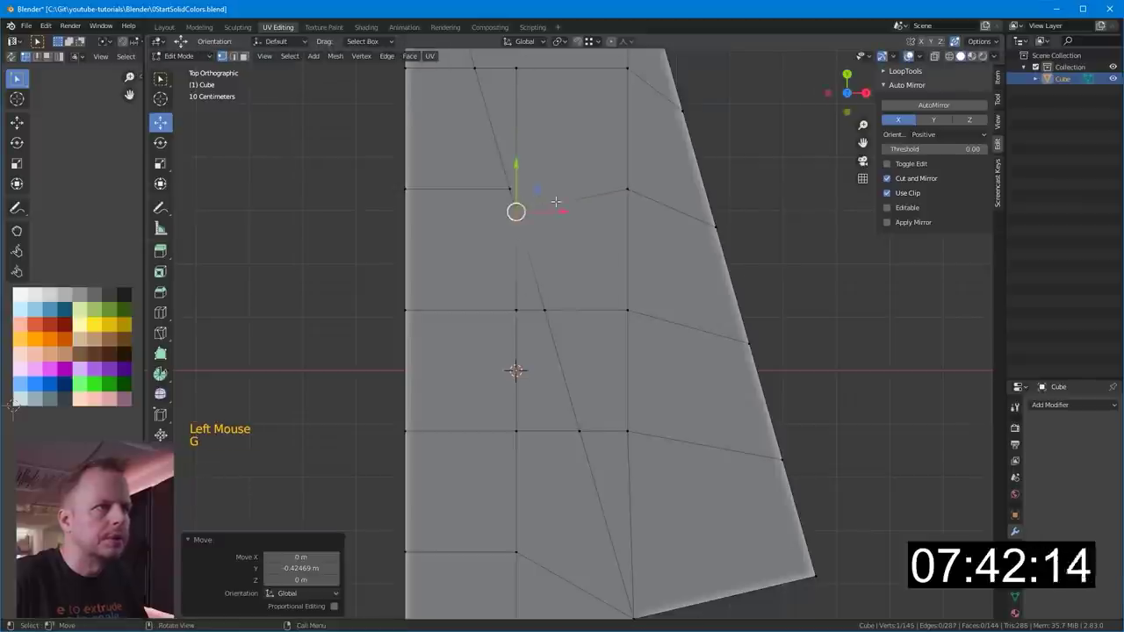
# - Select all angled deck faces on the extension side of the diagonal cut and inset them twice to form a narrow border strip
pyautogui.scroll(-3, 580, 298)
pyautogui.press('3')
pyautogui.click(664, 441)
pyautogui.keyDown('shift'); pyautogui.click(606, 418); pyautogui.keyUp('shift')
pyautogui.press('c')
pyautogui.moveTo(627, 424)
pyautogui.mouseDown()
pyautogui.moveTo(620, 356)
pyautogui.moveTo(542, 107)
pyautogui.mouseUp()
pyautogui.moveTo(556, 175); pyautogui.dragTo(612, 208)
pyautogui.press('Escape')
pyautogui.scroll(-2, 658, 262)
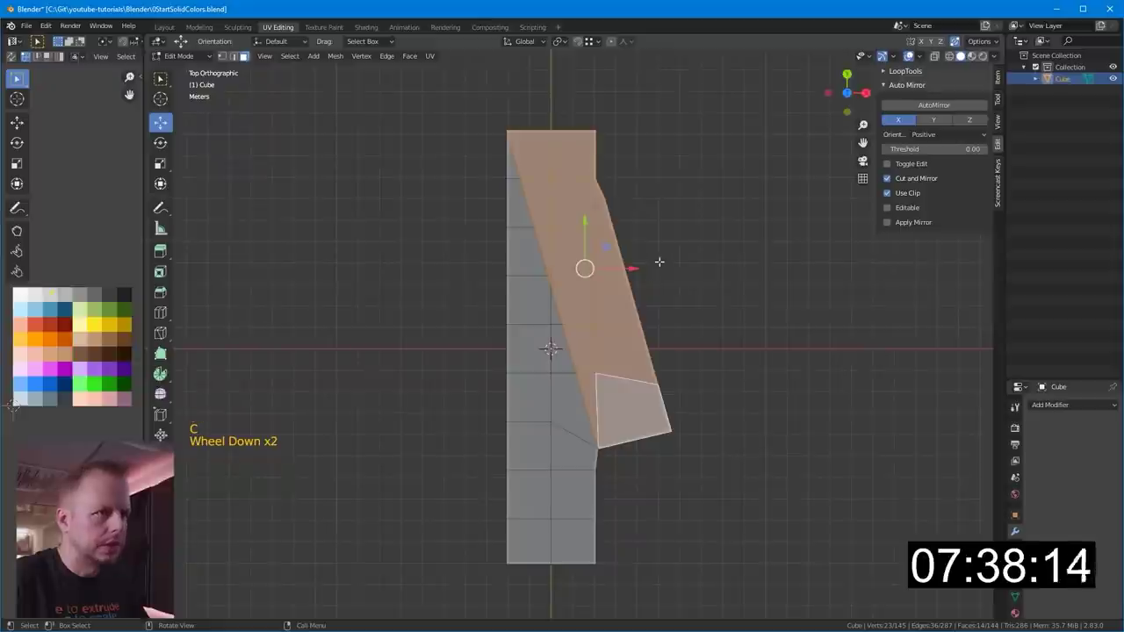
pyautogui.press('i')
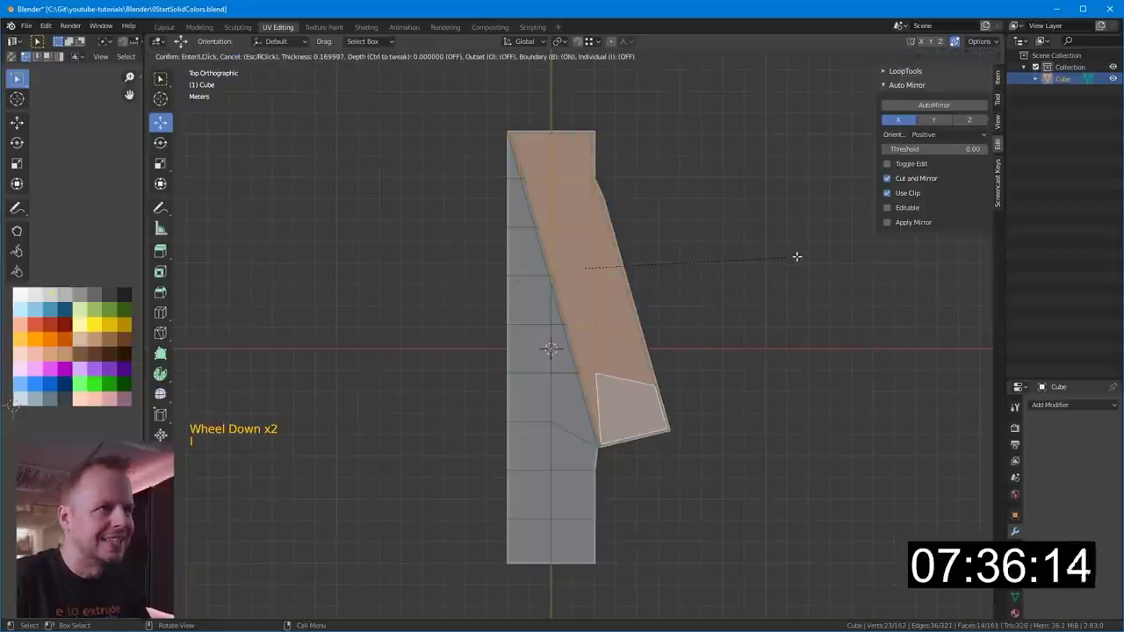
pyautogui.press('i')
pyautogui.click(793, 256)
# - Select the inner border strip faces along both long sides of the angled deck and move their UVs onto the white palette swatch
pyautogui.scroll(3, 699, 341)
pyautogui.keyDown('shift'); pyautogui.moveTo(700, 342); pyautogui.dragTo(665, 352, button='middle'); pyautogui.keyUp('shift')
pyautogui.press('3')
pyautogui.click(571, 396)
pyautogui.keyDown('shift'); pyautogui.click(600, 463); pyautogui.keyUp('shift')
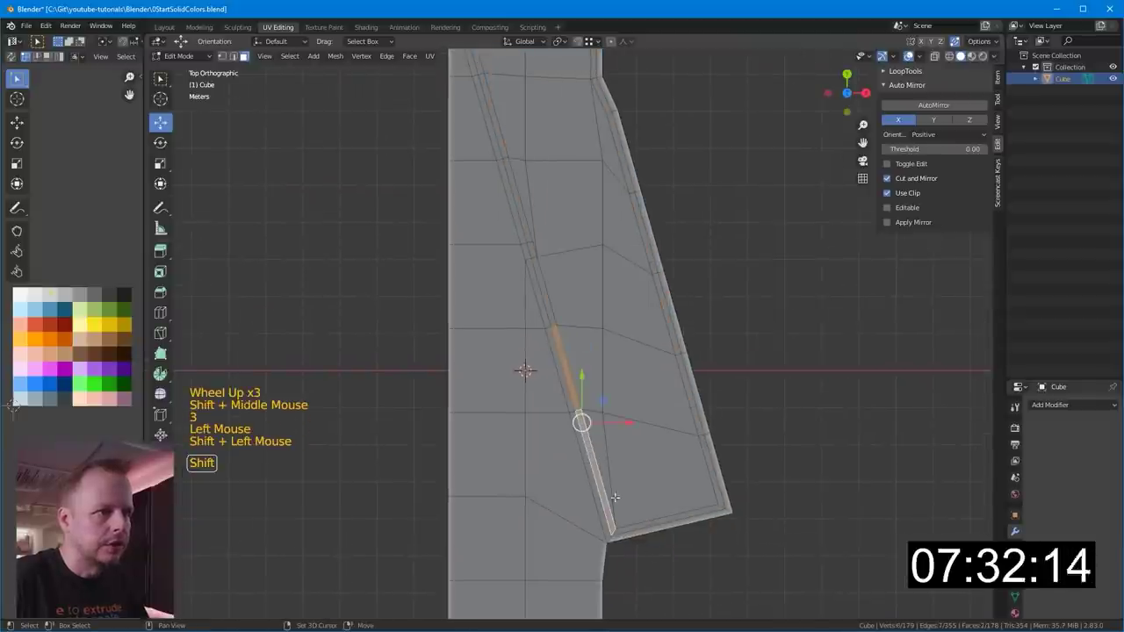
pyautogui.keyDown('shift'); pyautogui.click(710, 472); pyautogui.keyUp('shift')
pyautogui.keyDown('shift'); pyautogui.click(688, 393); pyautogui.keyUp('shift')
pyautogui.keyDown('shift'); pyautogui.click(688, 391); pyautogui.keyUp('shift')
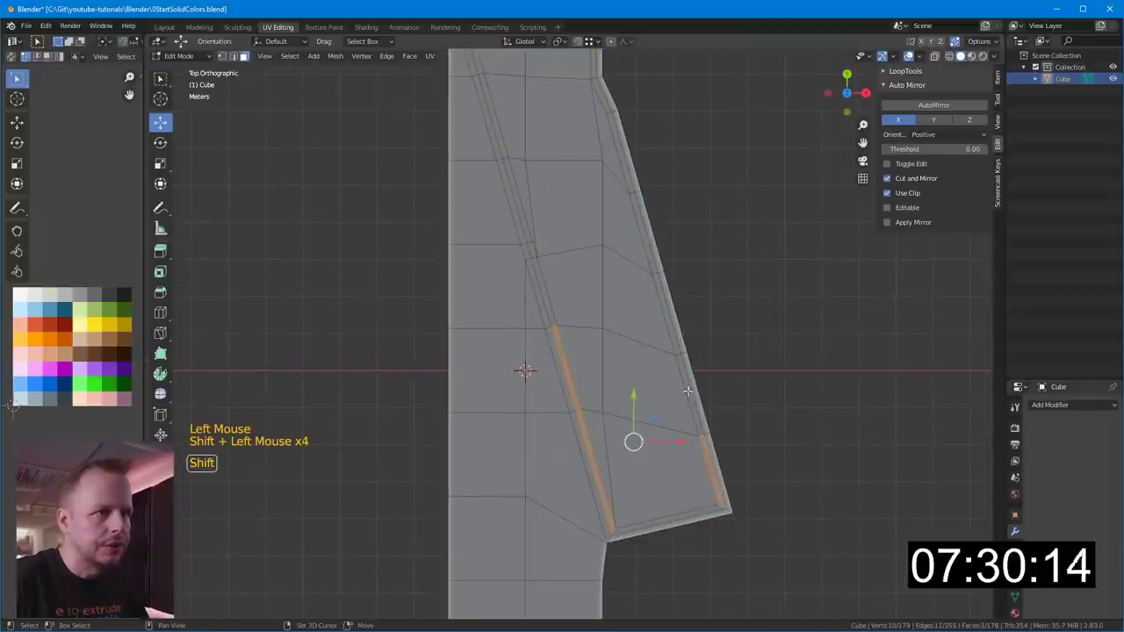
pyautogui.keyDown('shift'); pyautogui.click(671, 325); pyautogui.keyUp('shift')
pyautogui.keyDown('shift'); pyautogui.click(647, 234); pyautogui.keyUp('shift')
pyautogui.keyDown('shift'); pyautogui.click(649, 231); pyautogui.keyUp('shift')
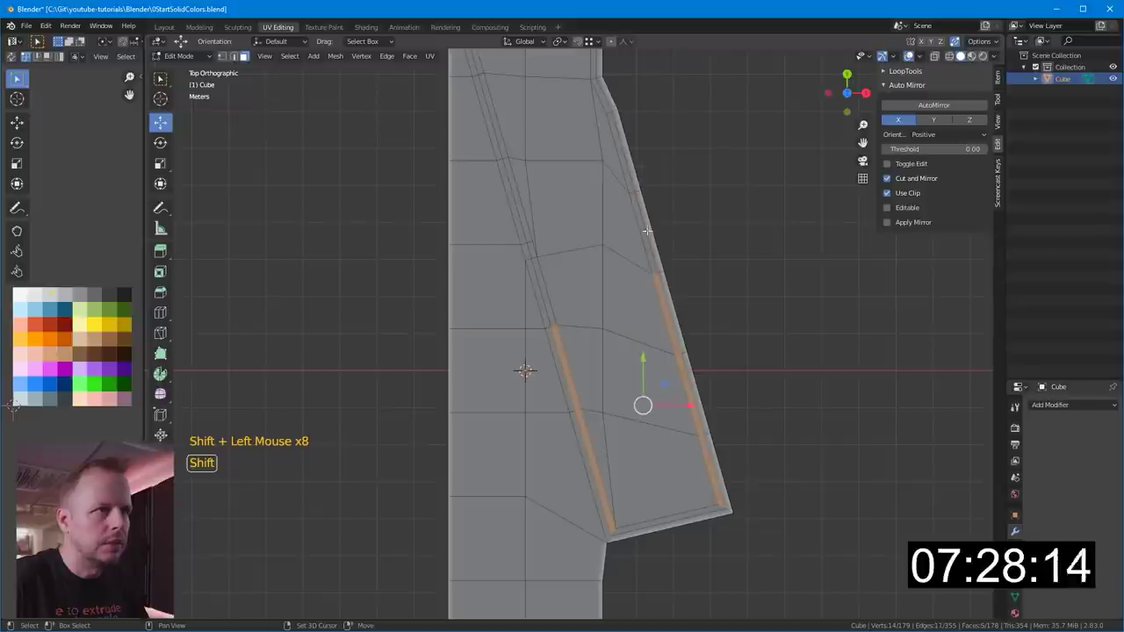
pyautogui.keyDown('shift'); pyautogui.click(631, 194); pyautogui.keyUp('shift')
pyautogui.keyDown('shift'); pyautogui.moveTo(625, 154); pyautogui.dragTo(666, 261, button='middle'); pyautogui.keyUp('shift')
pyautogui.keyDown('shift'); pyautogui.click(665, 262); pyautogui.keyUp('shift')
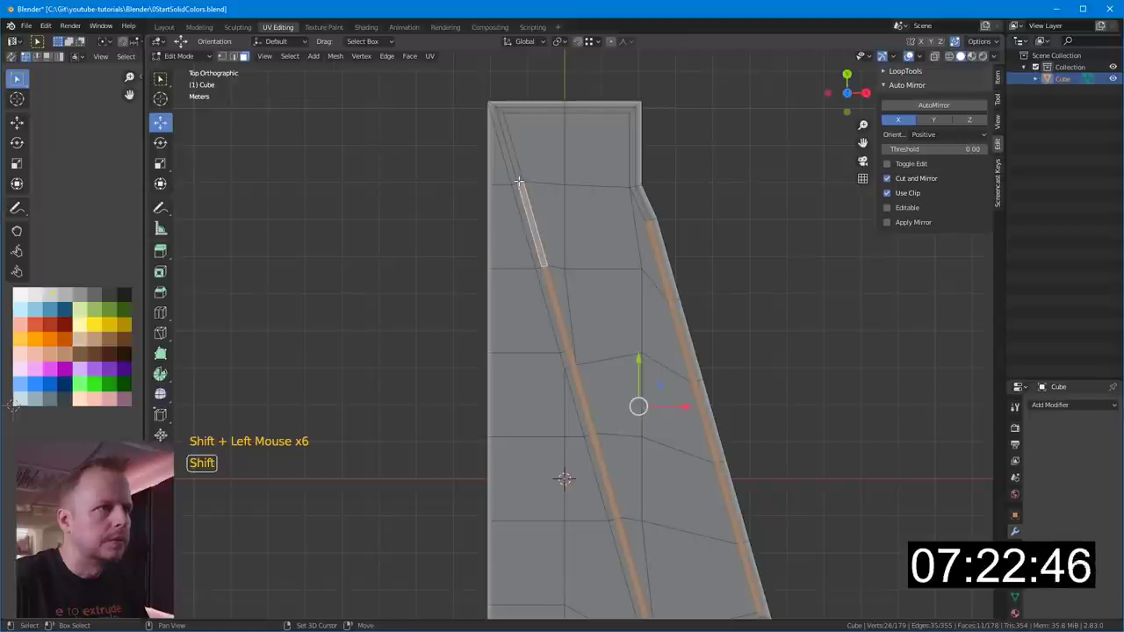
pyautogui.keyDown('shift'); pyautogui.click(520, 174); pyautogui.keyUp('shift')
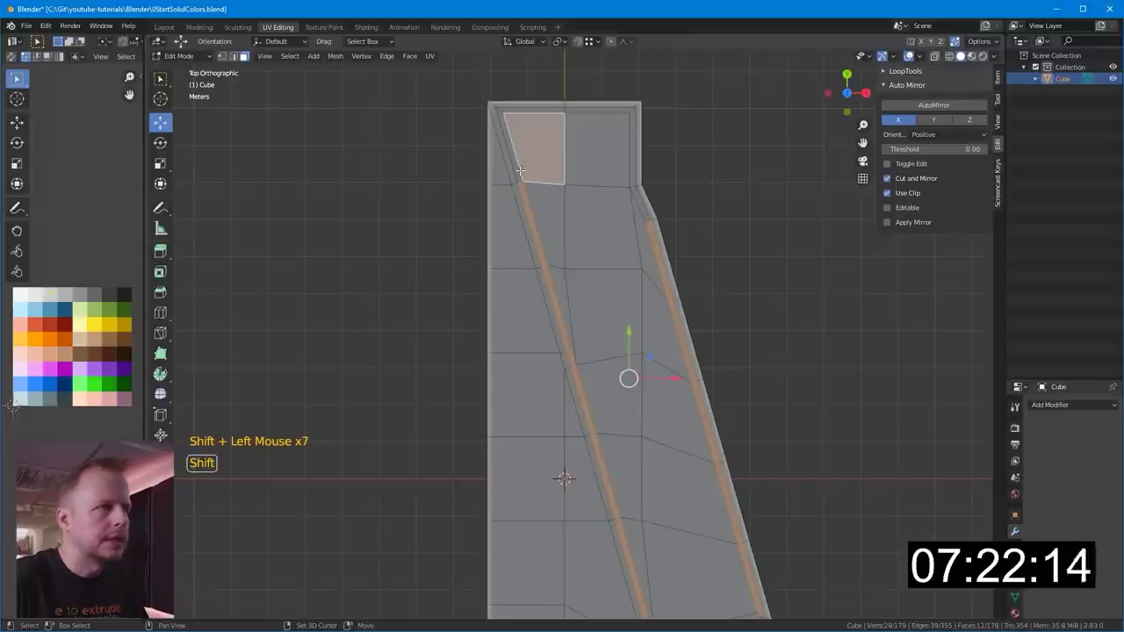
pyautogui.keyDown('shift'); pyautogui.click(537, 157); pyautogui.keyUp('shift')
pyautogui.press('g')
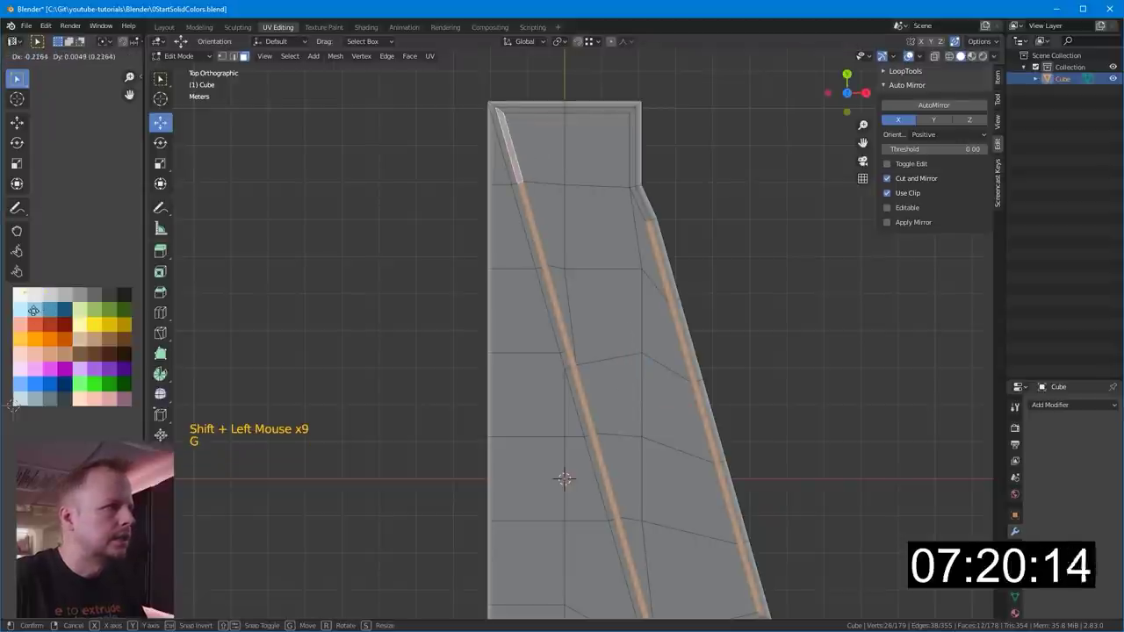
pyautogui.click(34, 310)
# - Select the upper and lower side faces along the middle of the -X deck side and extrude them outward about 0.7 m
pyautogui.scroll(-3, 570, 492)
pyautogui.keyDown('shift'); pyautogui.moveTo(569, 496); pyautogui.dragTo(602, 376, button='middle'); pyautogui.keyUp('shift')
pyautogui.press('3')
pyautogui.click(587, 449)
pyautogui.moveTo(599, 470); pyautogui.dragTo(555, 361, button='middle')
pyautogui.scroll(3, 554, 361)
pyautogui.keyDown('shift'); pyautogui.moveTo(562, 274); pyautogui.dragTo(733, 331, button='middle'); pyautogui.keyUp('shift')
pyautogui.press('3')
pyautogui.click(638, 326)
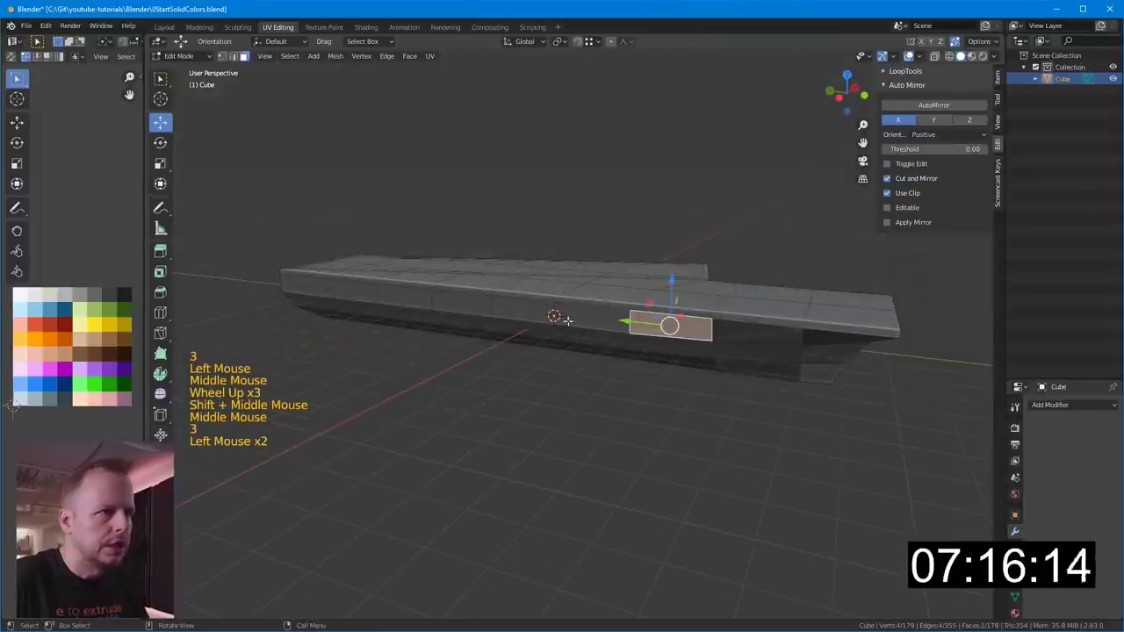
pyautogui.click(566, 322)
pyautogui.keyDown('shift'); pyautogui.click(524, 313); pyautogui.keyUp('shift')
pyautogui.keyDown('shift'); pyautogui.click(492, 308); pyautogui.keyUp('shift')
pyautogui.keyDown('shift'); pyautogui.click(466, 305); pyautogui.keyUp('shift')
pyautogui.keyDown('shift'); pyautogui.click(448, 303); pyautogui.keyUp('shift')
pyautogui.keyDown('shift'); pyautogui.click(410, 299); pyautogui.keyUp('shift')
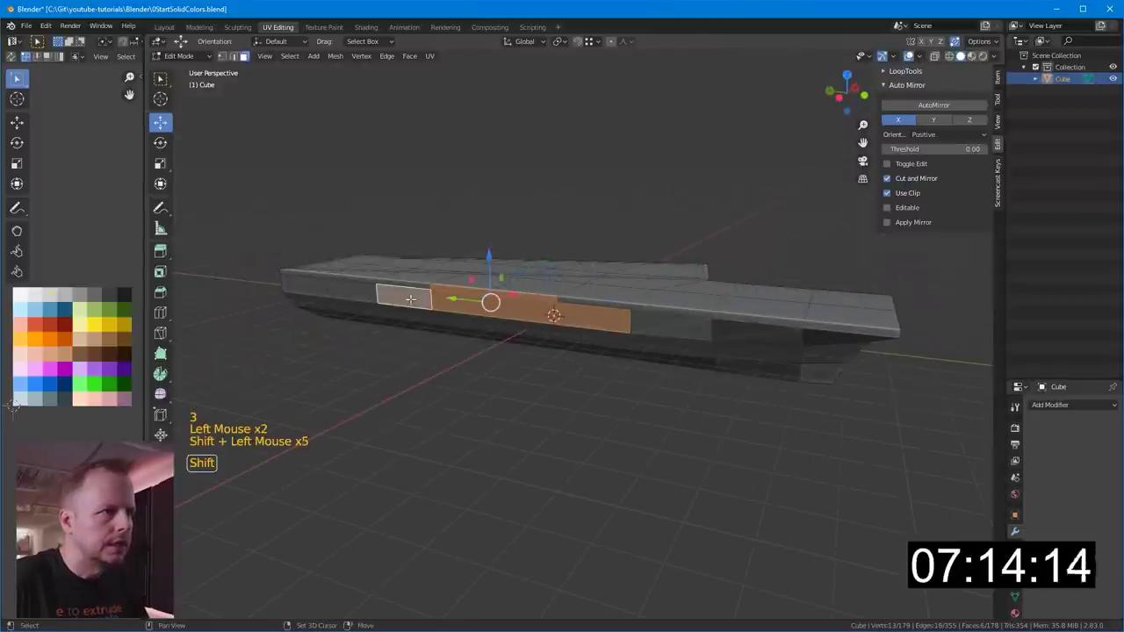
pyautogui.keyDown('shift'); pyautogui.click(409, 283); pyautogui.keyUp('shift')
pyautogui.keyDown('shift'); pyautogui.click(609, 307); pyautogui.keyUp('shift')
pyautogui.moveTo(652, 289); pyautogui.dragTo(705, 300, button='middle')
pyautogui.keyDown('shift'); pyautogui.click(644, 345); pyautogui.keyUp('shift')
pyautogui.keyDown('shift'); pyautogui.click(648, 347); pyautogui.keyUp('shift')
pyautogui.press('e')
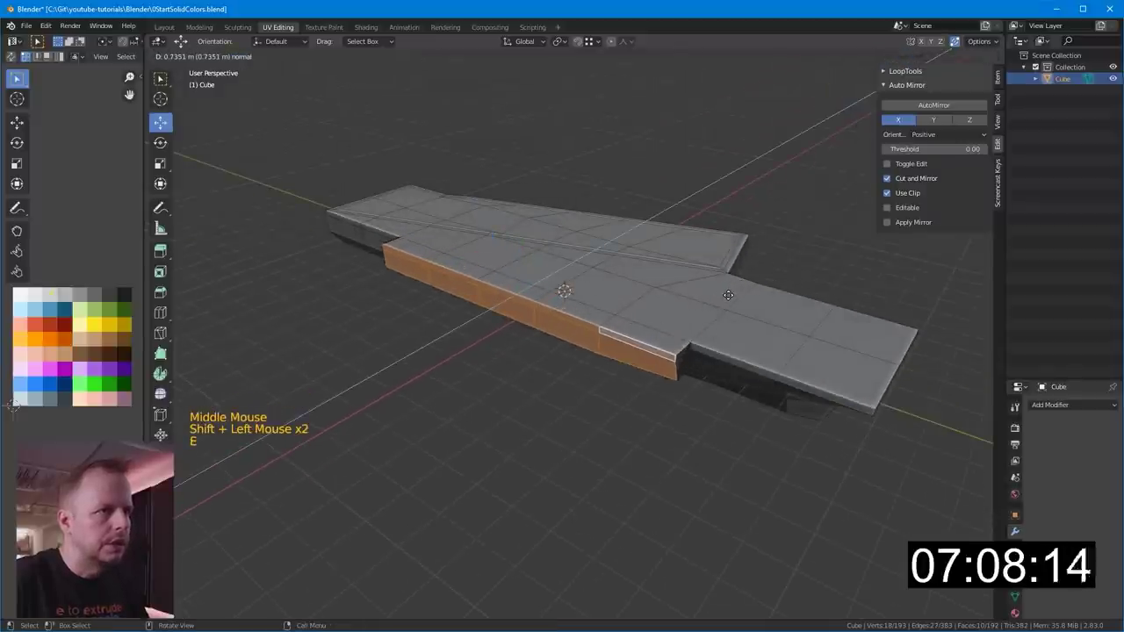
pyautogui.click(725, 297)
# - Select the upper and lower faces in the middle of the -X deck extension's outer side and move them outward along X about 0.39 m
pyautogui.click(562, 327)
pyautogui.keyDown('shift'); pyautogui.click(563, 325); pyautogui.keyUp('shift')
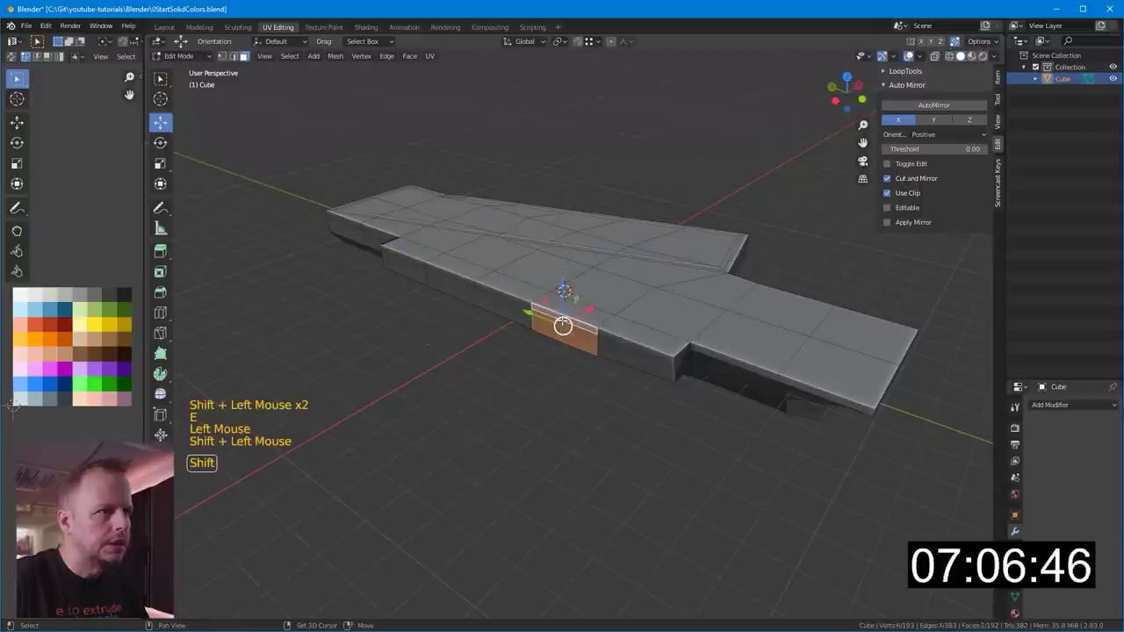
pyautogui.keyDown('shift'); pyautogui.click(499, 297); pyautogui.keyUp('shift')
pyautogui.keyDown('shift'); pyautogui.click(498, 300); pyautogui.keyUp('shift')
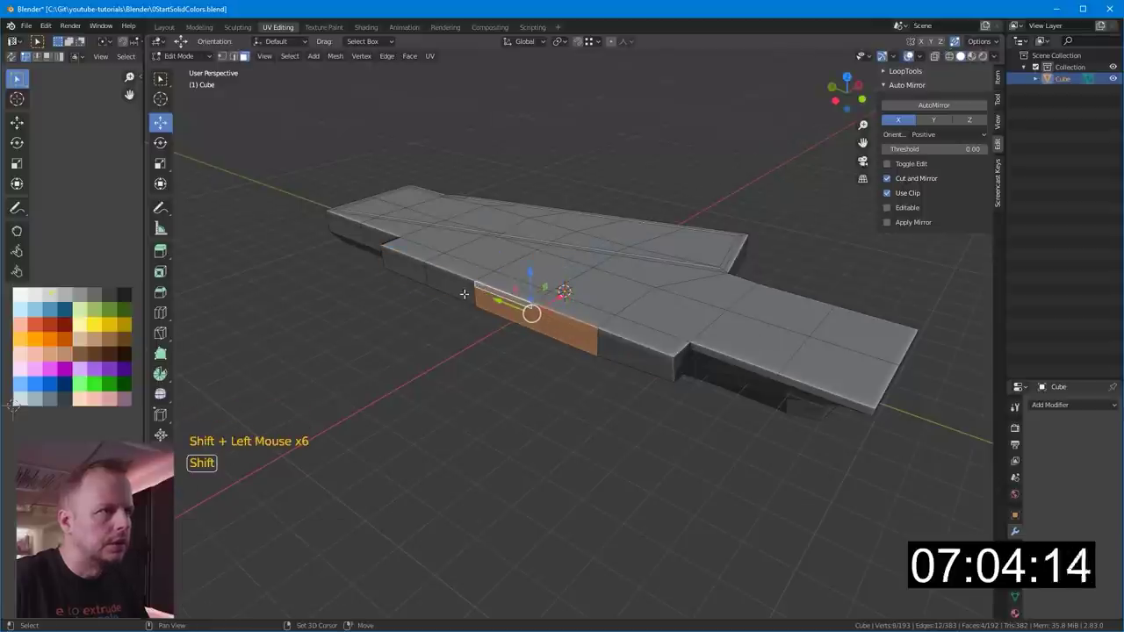
pyautogui.keyDown('shift'); pyautogui.click(463, 286); pyautogui.keyUp('shift')
pyautogui.click(524, 283)
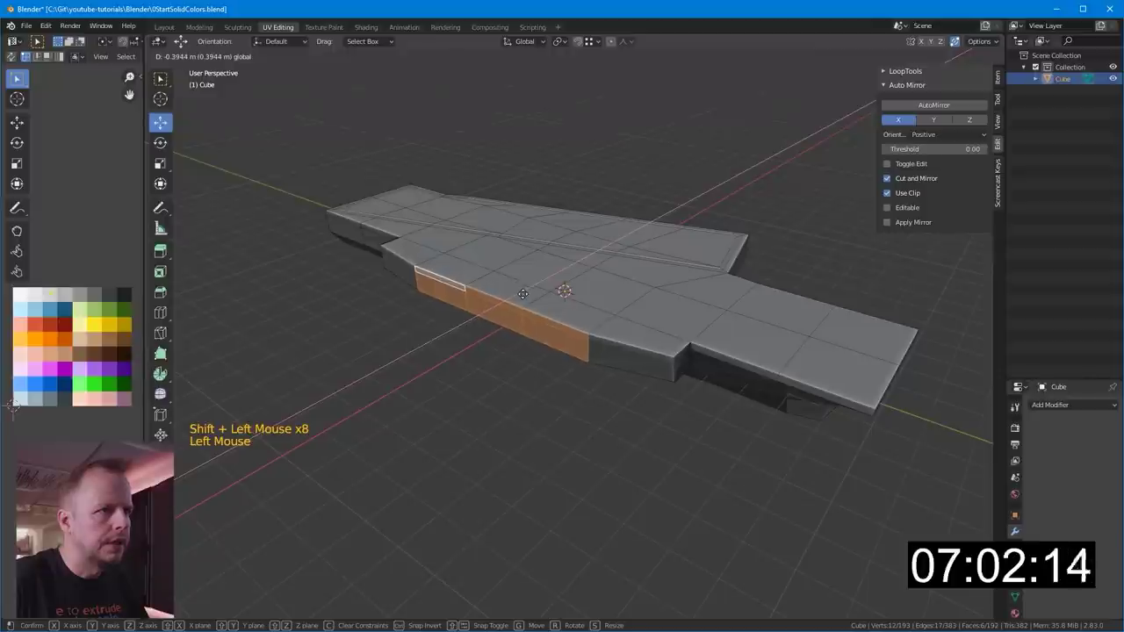
# - Inset the two top faces at the +Y end of the -X deck extension about 0.18 m and extrude them upward about 0.44 m
pyautogui.press('3')
pyautogui.click(444, 272)
pyautogui.keyDown('shift'); pyautogui.click(450, 272); pyautogui.keyUp('shift')
pyautogui.keyDown('shift'); pyautogui.click(501, 288); pyautogui.keyUp('shift')
pyautogui.keyDown('shift'); pyautogui.click(505, 290); pyautogui.keyUp('shift')
pyautogui.moveTo(505, 291); pyautogui.dragTo(446, 333, button='middle')
pyautogui.scroll(1, 492, 303)
pyautogui.keyDown('shift'); pyautogui.moveTo(604, 191); pyautogui.dragTo(615, 228, button='middle'); pyautogui.keyUp('shift')
pyautogui.moveTo(614, 228); pyautogui.dragTo(738, 281, button='middle')
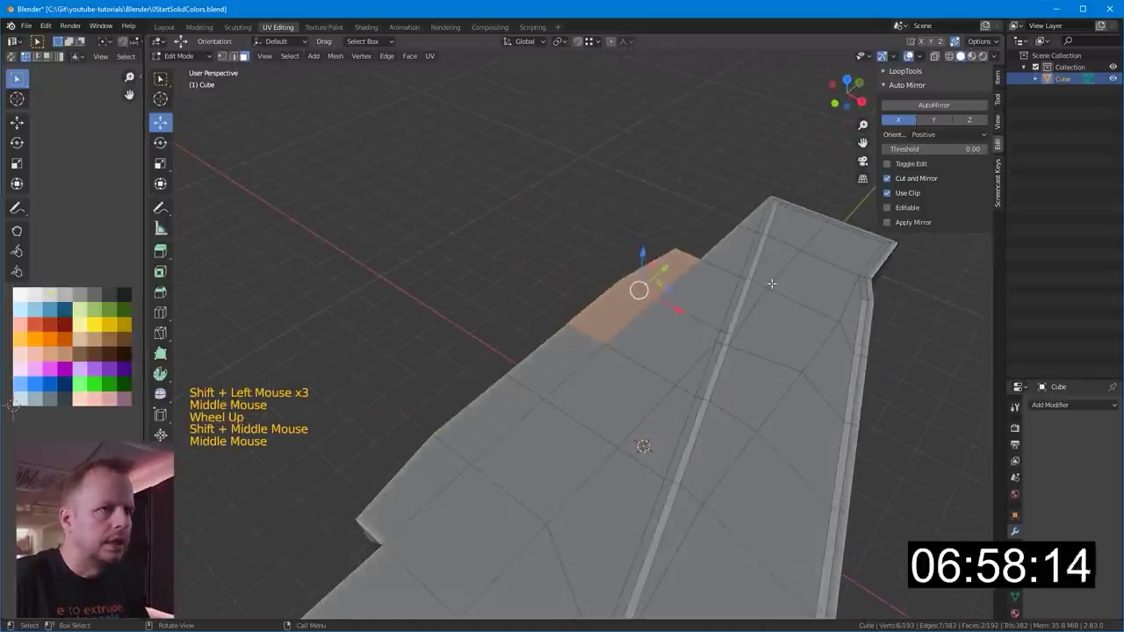
pyautogui.press('i')
pyautogui.click(764, 285)
pyautogui.press('e')
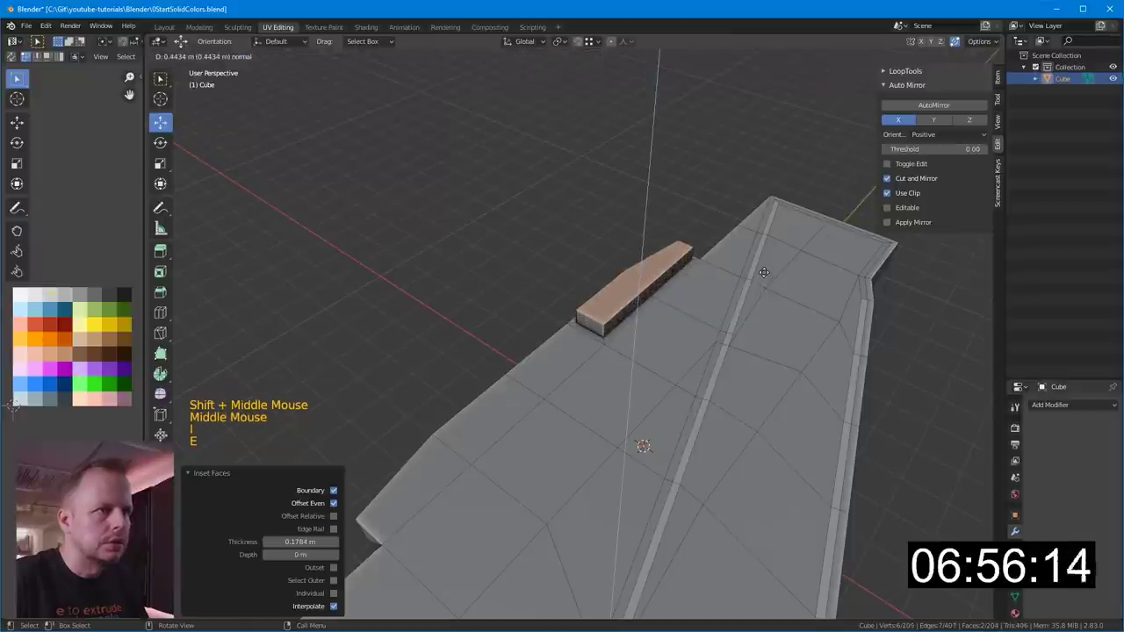
pyautogui.click(764, 273)
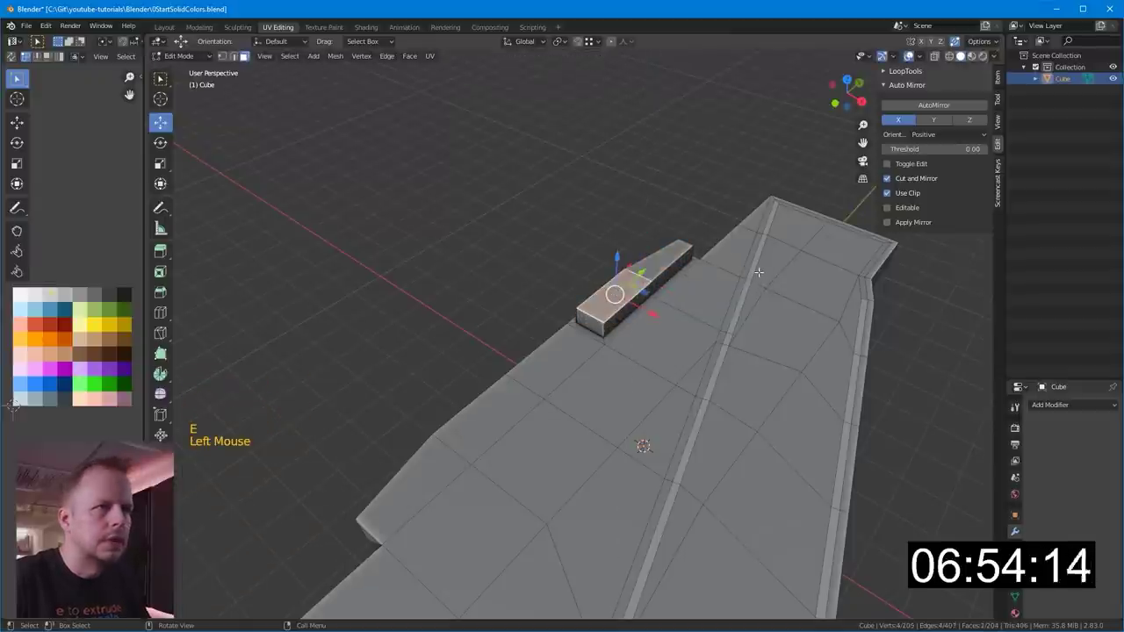
# - Inset the island base's top face nearer midship and extrude it upward about 0.51 m
pyautogui.press('i')
pyautogui.click(752, 274)
pyautogui.press('e')
pyautogui.click(749, 257)
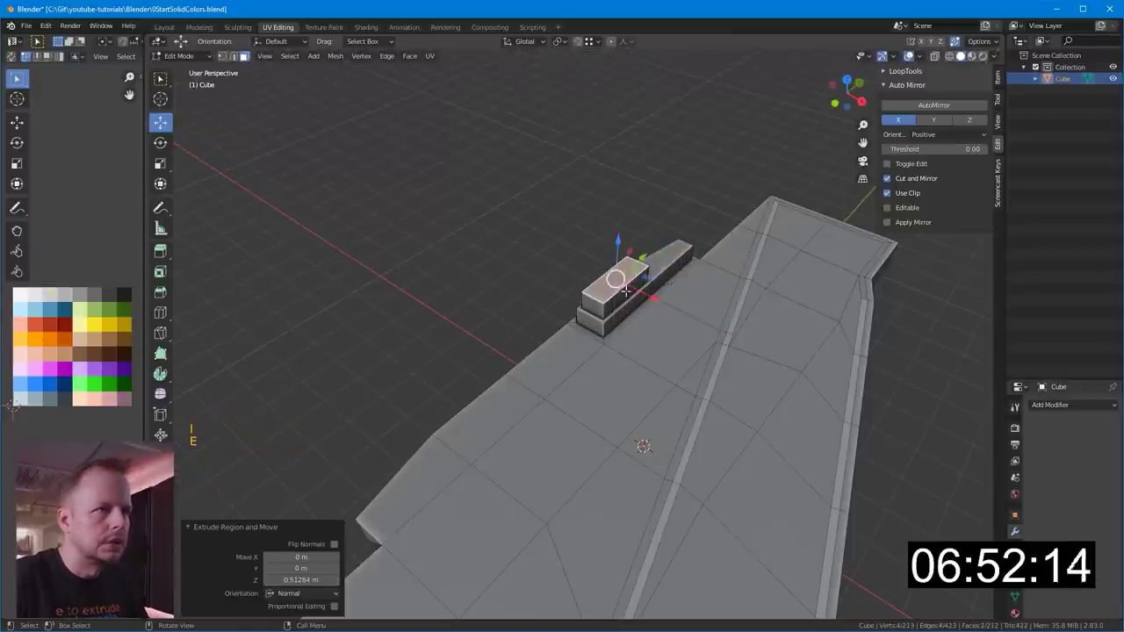
# - Subdivide the two long top edges of the second island block and extrude its midship-side half upward about 0.19 m
pyautogui.press('2')
pyautogui.click(604, 275)
pyautogui.keyDown('shift'); pyautogui.click(629, 290); pyautogui.keyUp('shift')
pyautogui.rightClick(630, 294)
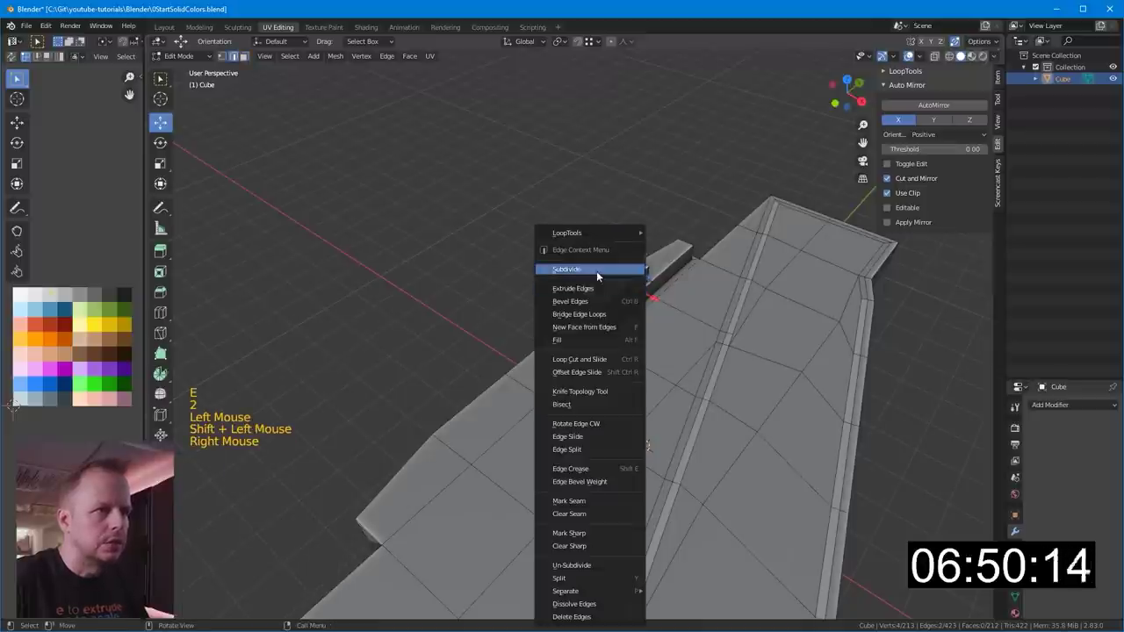
pyautogui.press('3')
pyautogui.click(618, 278)
pyautogui.press('e')
pyautogui.click(654, 292)
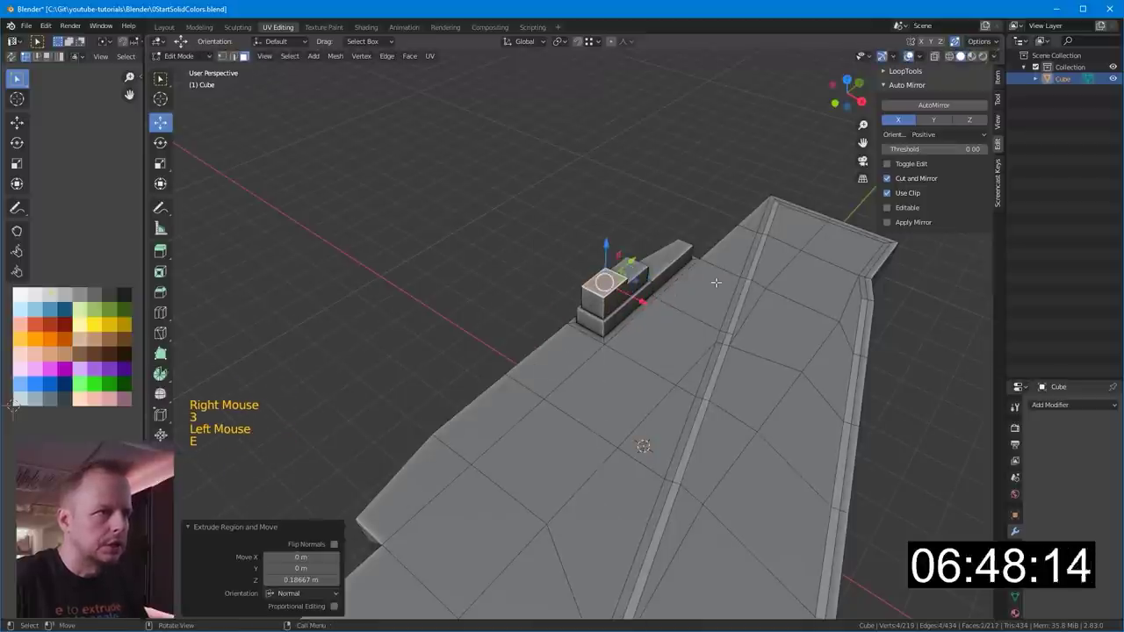
# - Add a narrower tier about 0.25 m high on the tower, then extrude about 0.05 m more and scale that top to about 0.84
pyautogui.press('e')
pyautogui.click(726, 276)
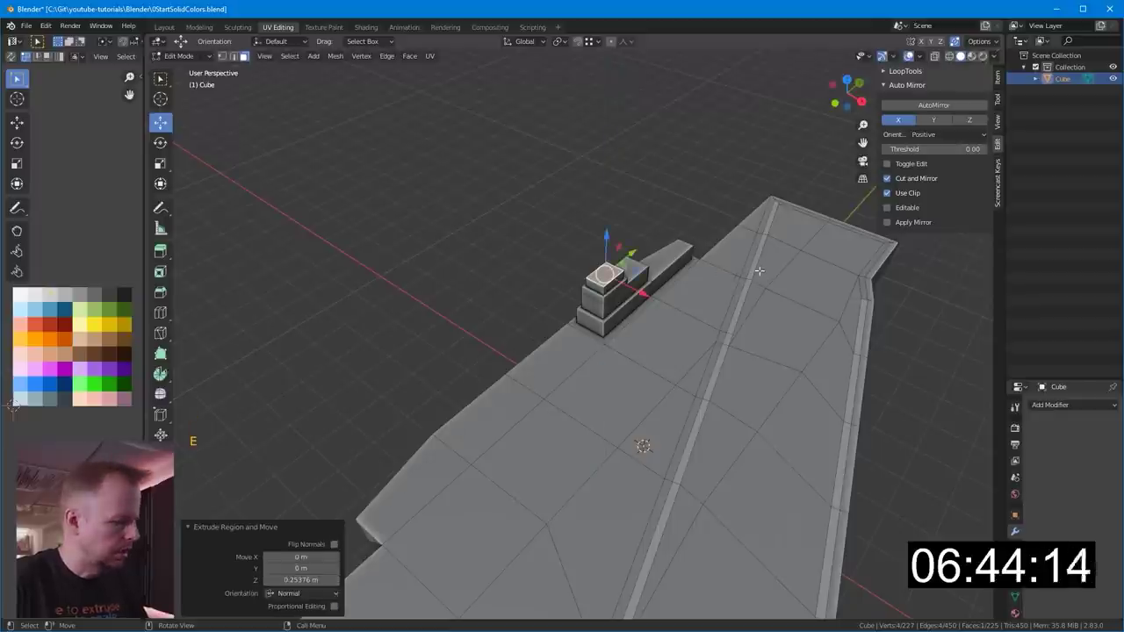
pyautogui.press('e')
pyautogui.press('s')
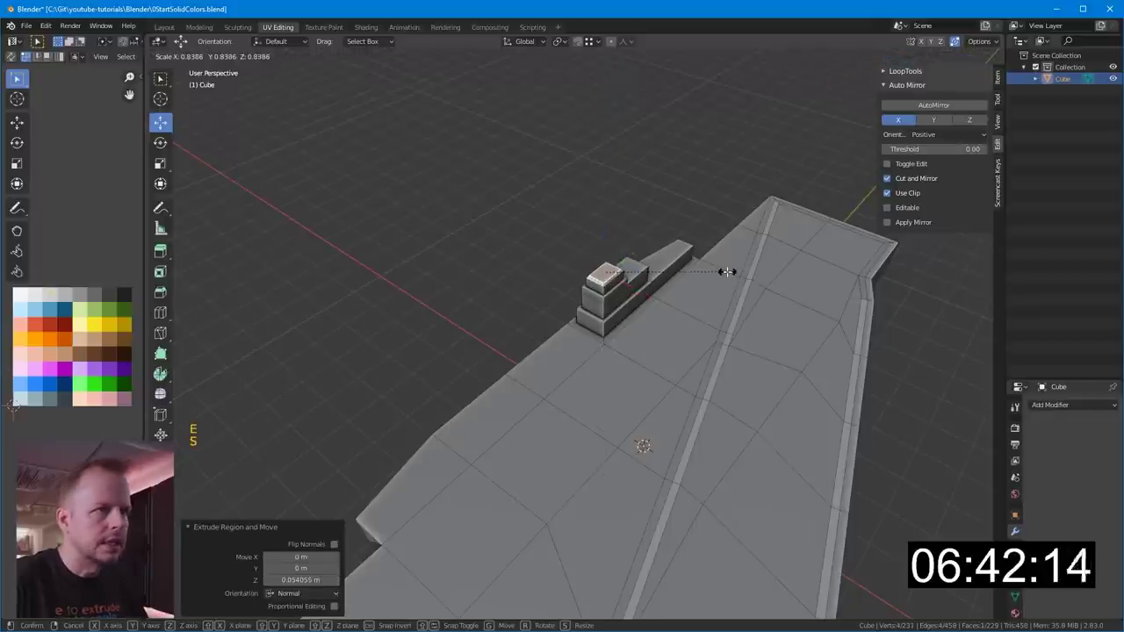
pyautogui.click(727, 271)
# - Extrude the tower top about 0.20 m scaled up to about 1.11, then extrude about 0.09 m and widen it along X by 2.373
pyautogui.press('e')
pyautogui.click(732, 267)
pyautogui.press('s')
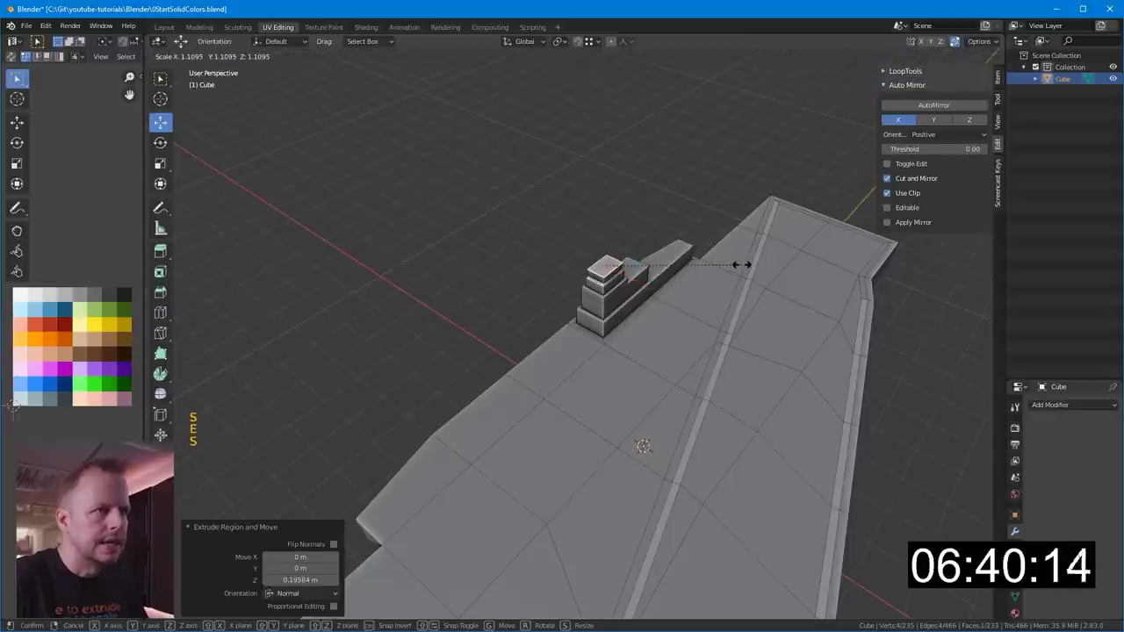
pyautogui.click(741, 263)
pyautogui.press('e')
pyautogui.press('x')
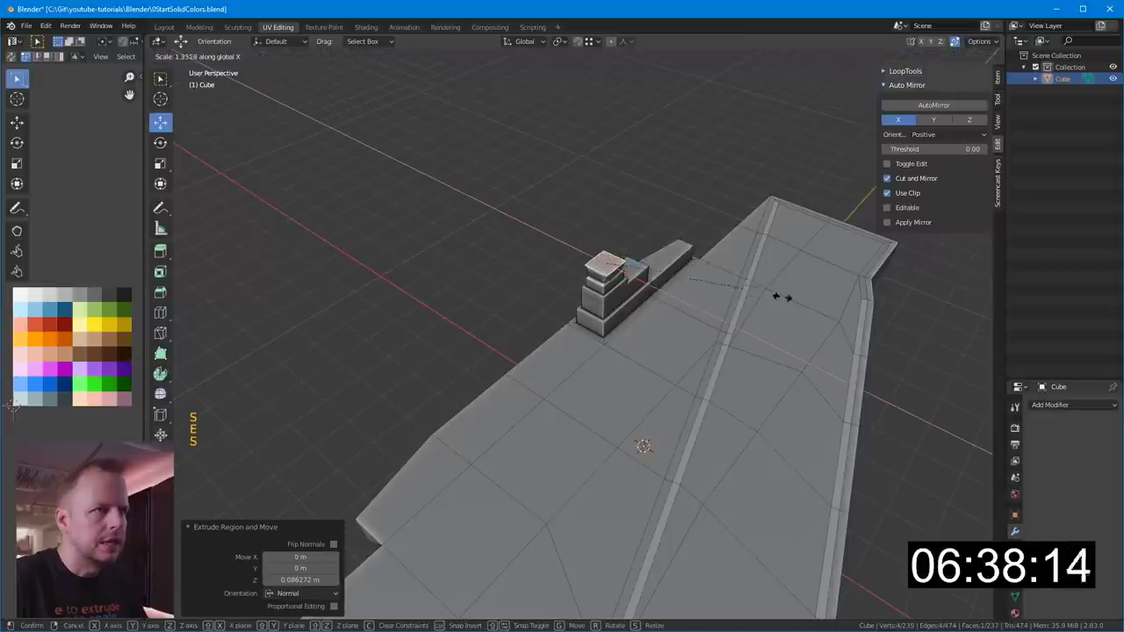
pyautogui.click(907, 365)
# - Extrude the widened tower top upward into a bridge block, then inset its top about 0.09 m and sink it about 0.08 m
pyautogui.press('e')
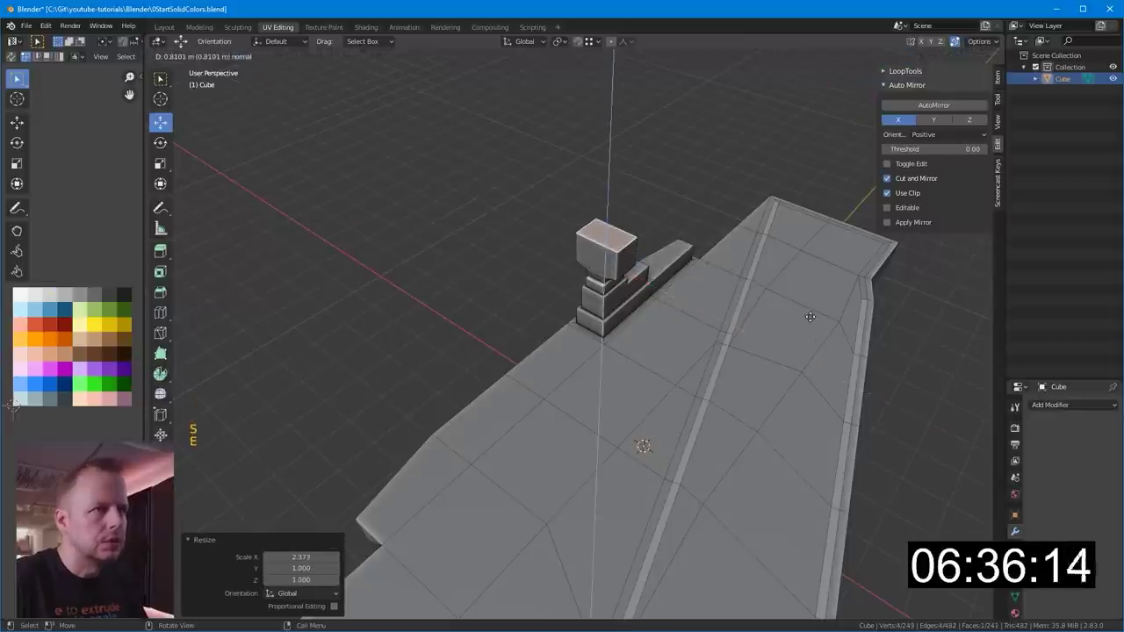
pyautogui.click(808, 326)
pyautogui.press('i')
pyautogui.click(813, 327)
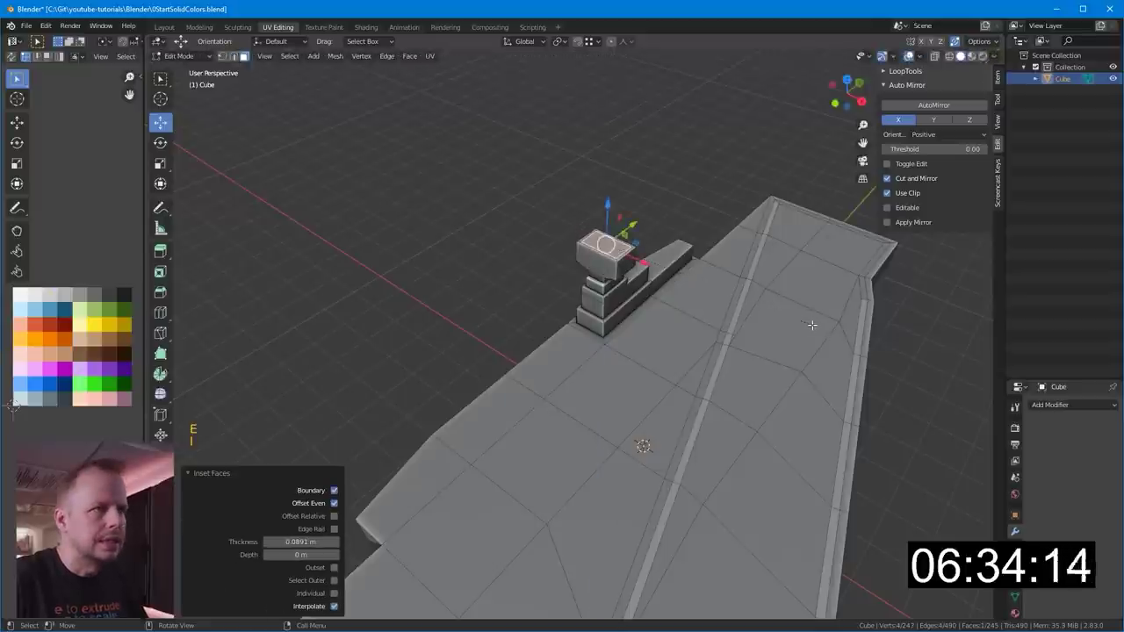
pyautogui.press('e')
pyautogui.click(812, 329)
# - Inset the bridge block's recessed floor about 0.18 m and extrude it upward about 0.44 m
pyautogui.press('i')
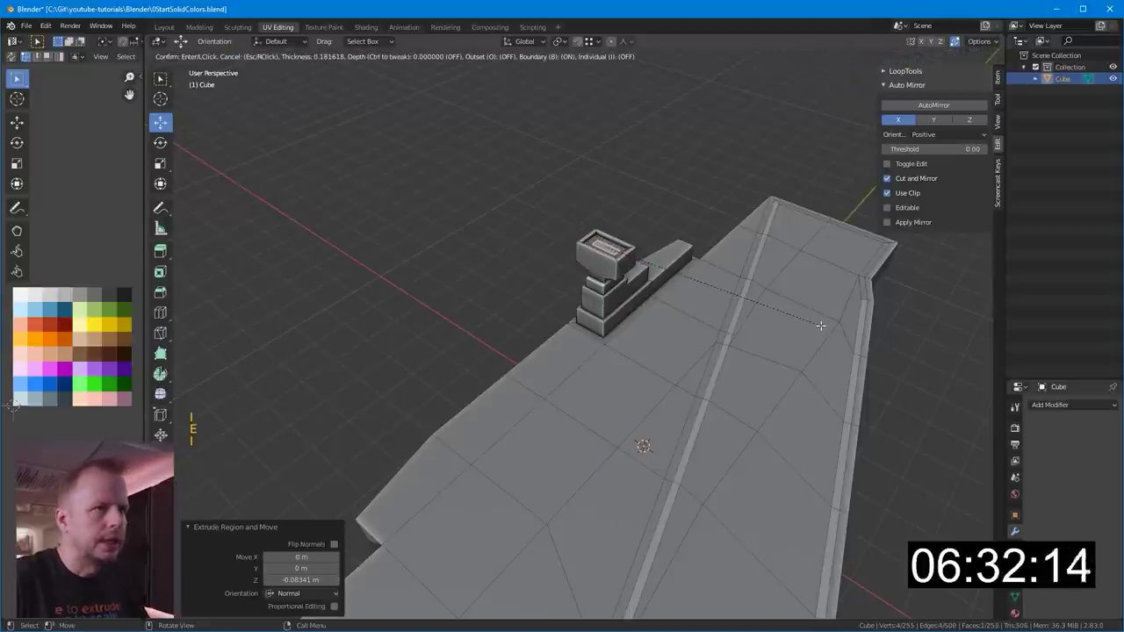
pyautogui.click(820, 326)
pyautogui.press('e')
pyautogui.click(820, 310)
# - Select the ring of side faces around the bridge block and inset it twice, about 0.11 m and about 0.06 m
pyautogui.moveTo(628, 295); pyautogui.dragTo(609, 292, button='middle')
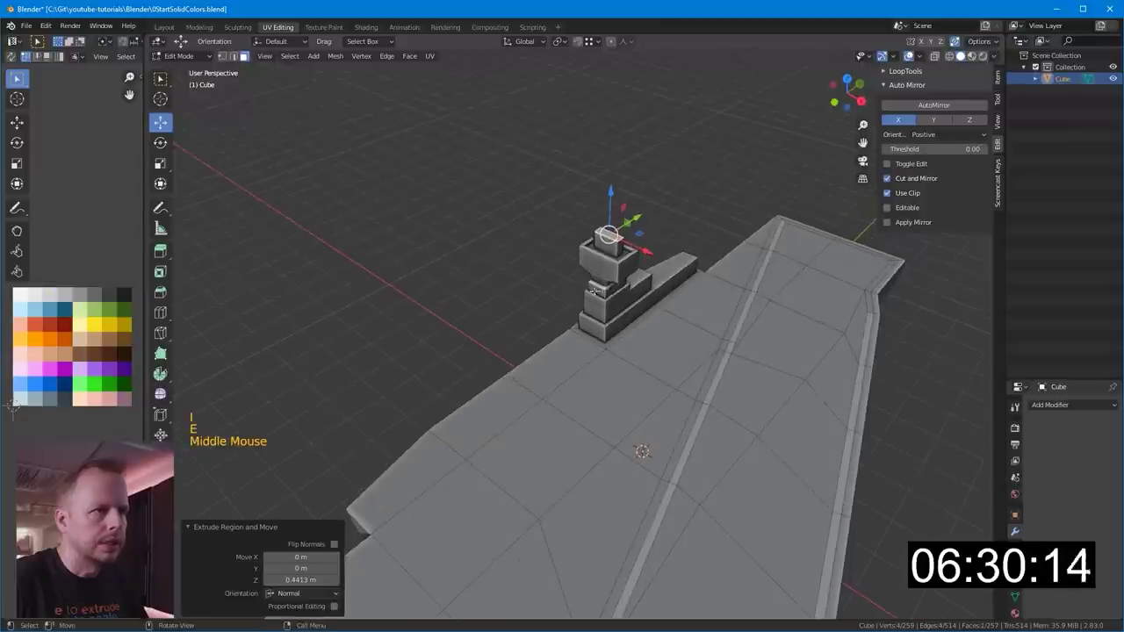
pyautogui.keyDown('alt'); pyautogui.click(619, 274); pyautogui.keyUp('alt')
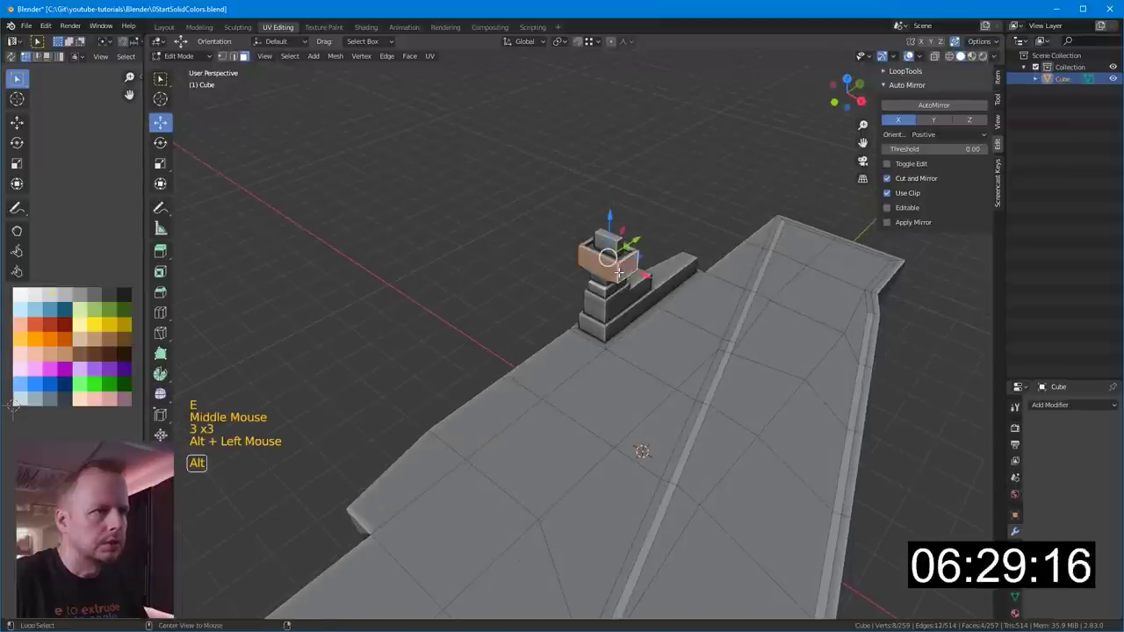
pyautogui.press('i')
pyautogui.click(763, 224)
pyautogui.press('i')
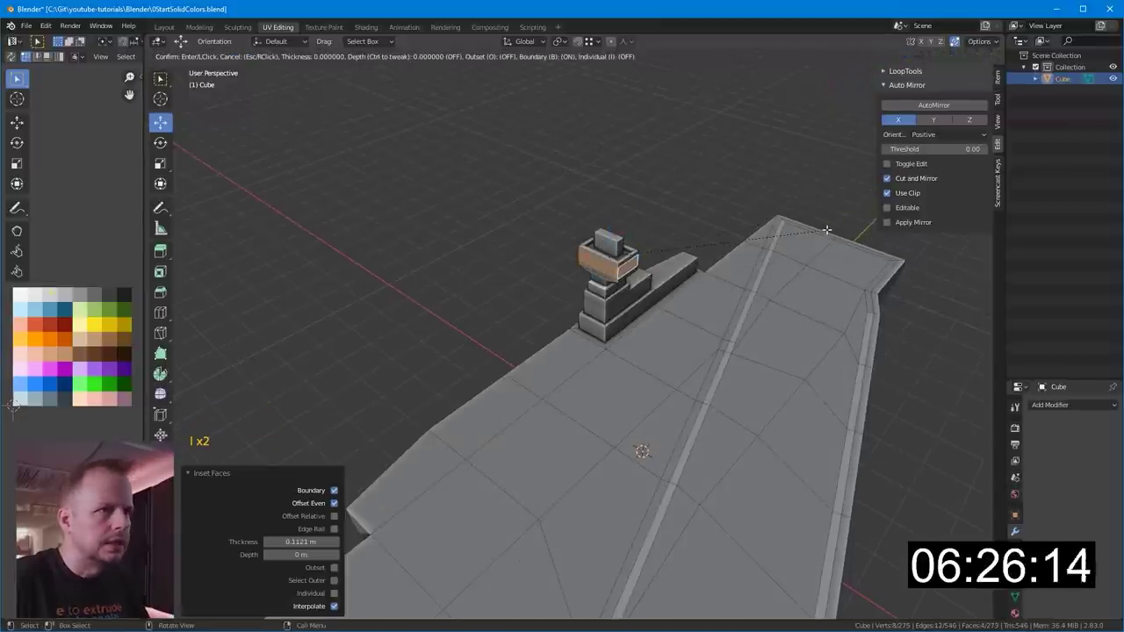
pyautogui.click(826, 230)
# - Scale the bridge's inset window band inward to about 0.87 and move its UVs onto the near-black palette swatch
pyautogui.press('s')
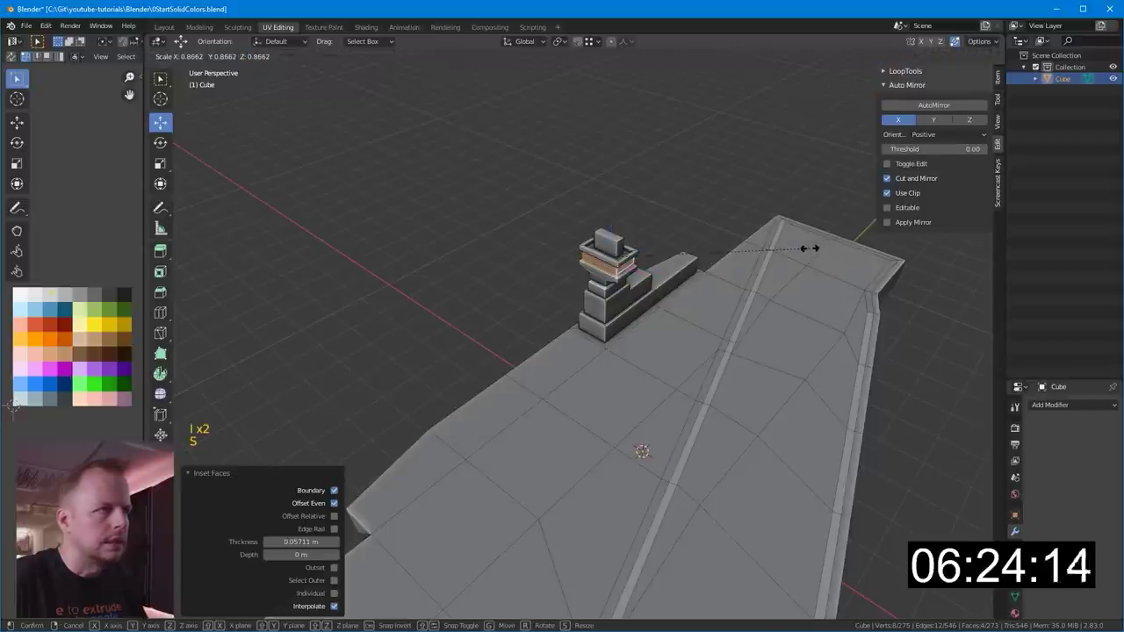
pyautogui.click(809, 249)
pyautogui.press('g')
pyautogui.click(21, 313)
# - In top view, knife two closely spaced cuts along Y just inside the main deck's -X edge, starting at the -Y end
pyautogui.scroll(-3, 465, 351)
pyautogui.scroll(1, 582, 301)
pyautogui.keyDown('shift'); pyautogui.moveTo(465, 351); pyautogui.dragTo(694, 413, button='middle'); pyautogui.keyUp('shift')
pyautogui.press('KP_7')
pyautogui.keyDown('shift'); pyautogui.scroll(-1, 574, 304); pyautogui.keyUp('shift')
pyautogui.scroll(-3, 704, 369)
pyautogui.scroll(3, 694, 413)
pyautogui.keyDown('shift'); pyautogui.moveTo(670, 479); pyautogui.dragTo(634, 464, button='middle'); pyautogui.keyUp('shift')
pyautogui.press('k')
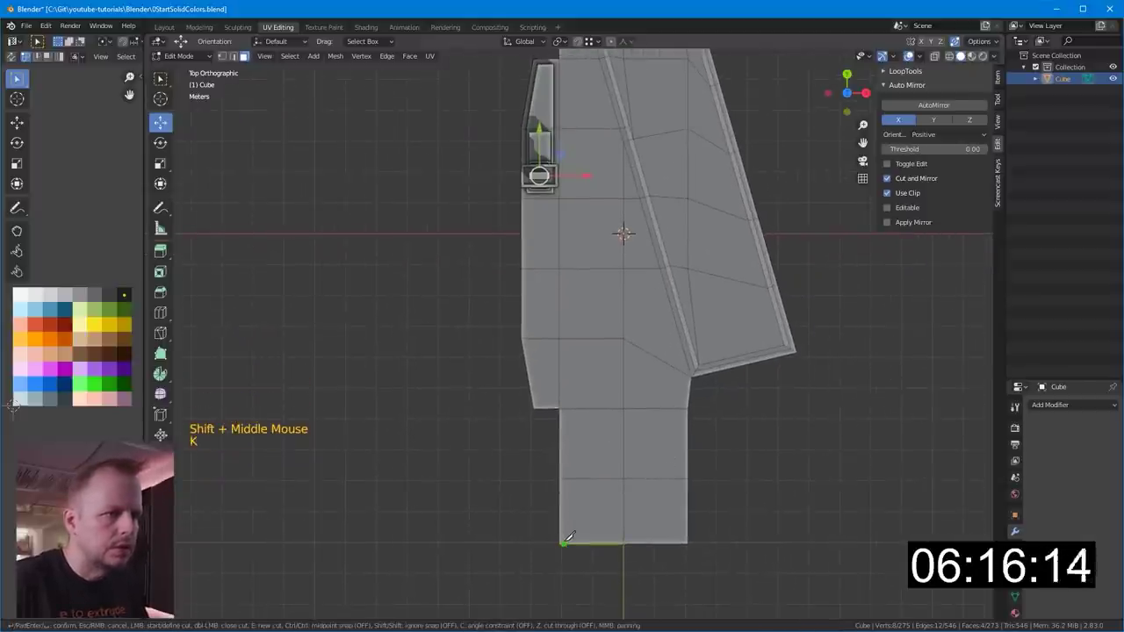
pyautogui.press('Return')
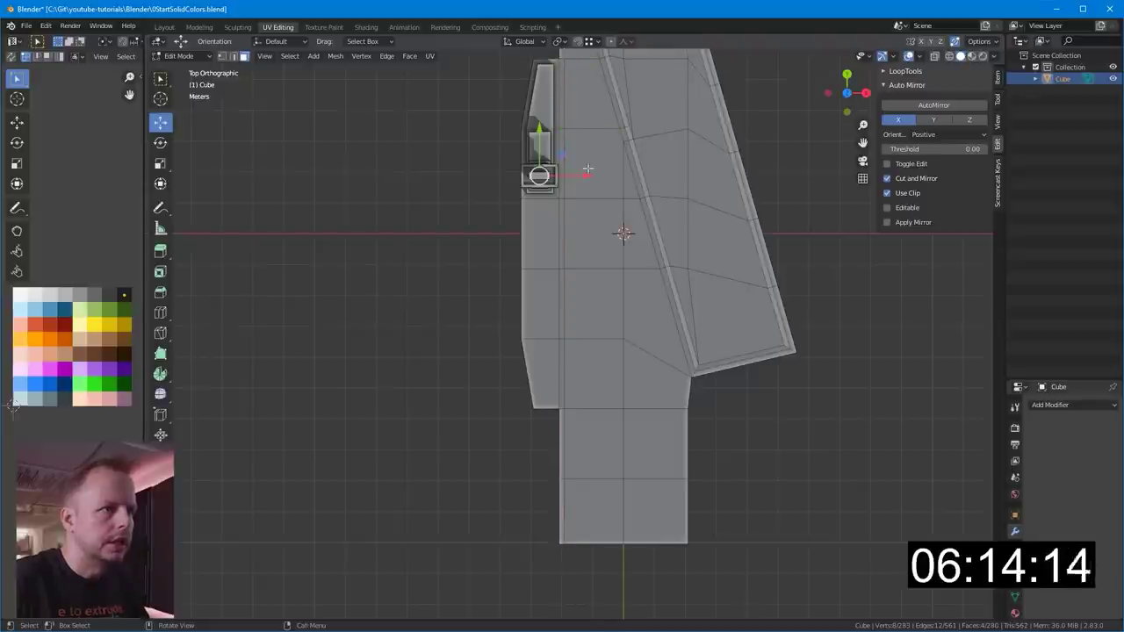
pyautogui.press('k')
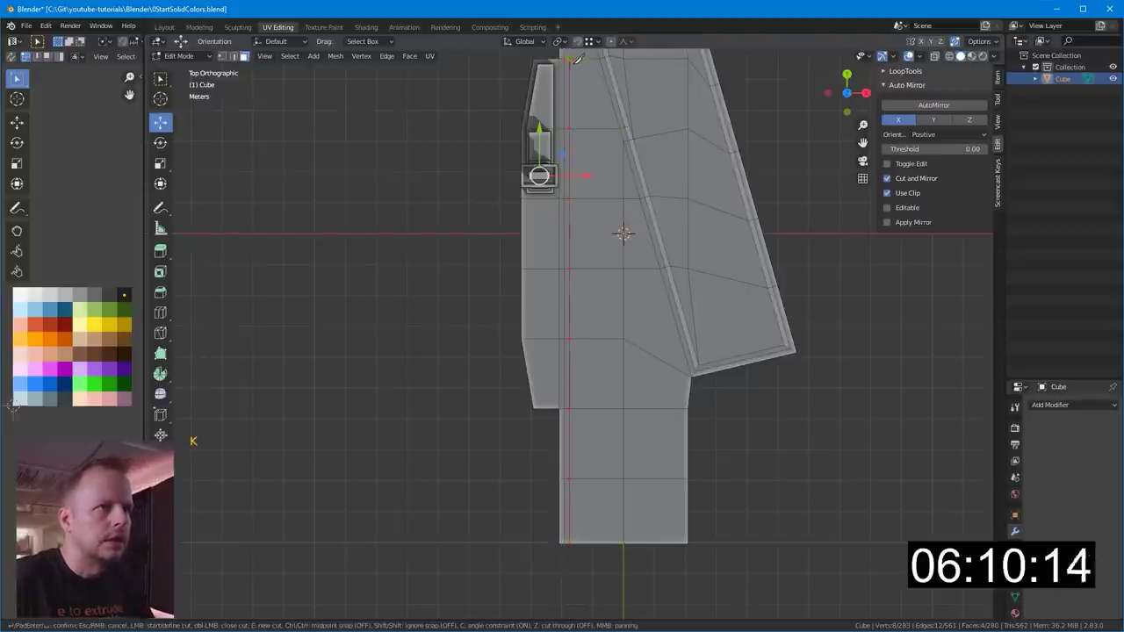
pyautogui.click(572, 60)
pyautogui.press('Return')
# - Knife two closely spaced straight cuts just inside the +X edge of the narrow -Y deck section, up to the angled deck
pyautogui.press('k')
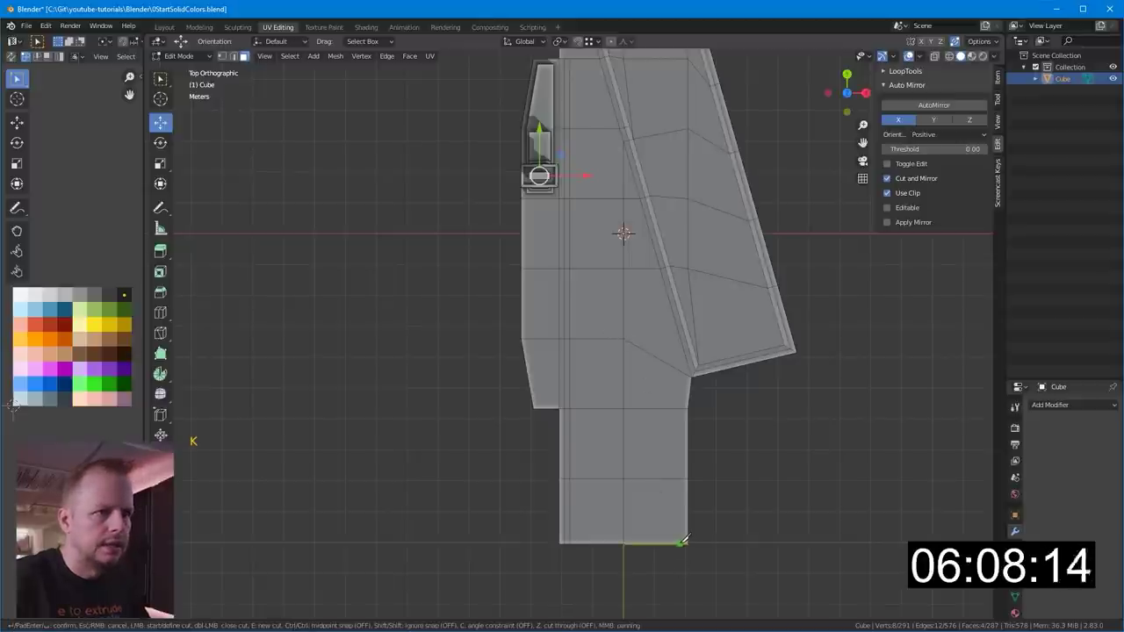
pyautogui.click(683, 541)
pyautogui.press('c')
pyautogui.click(683, 367)
pyautogui.press('Return')
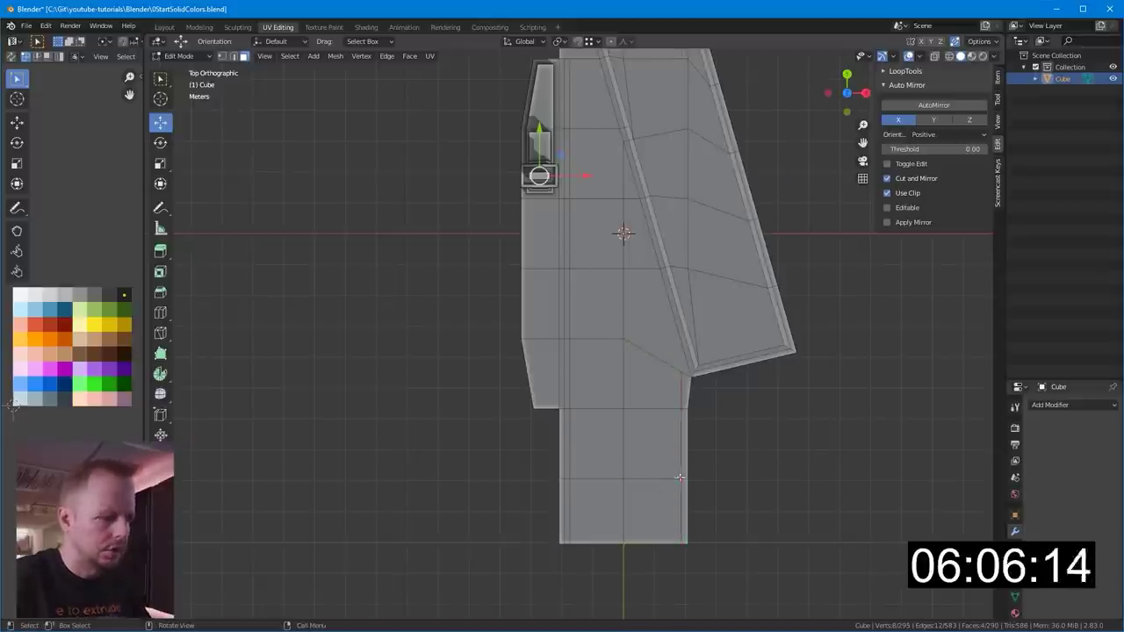
pyautogui.press('k')
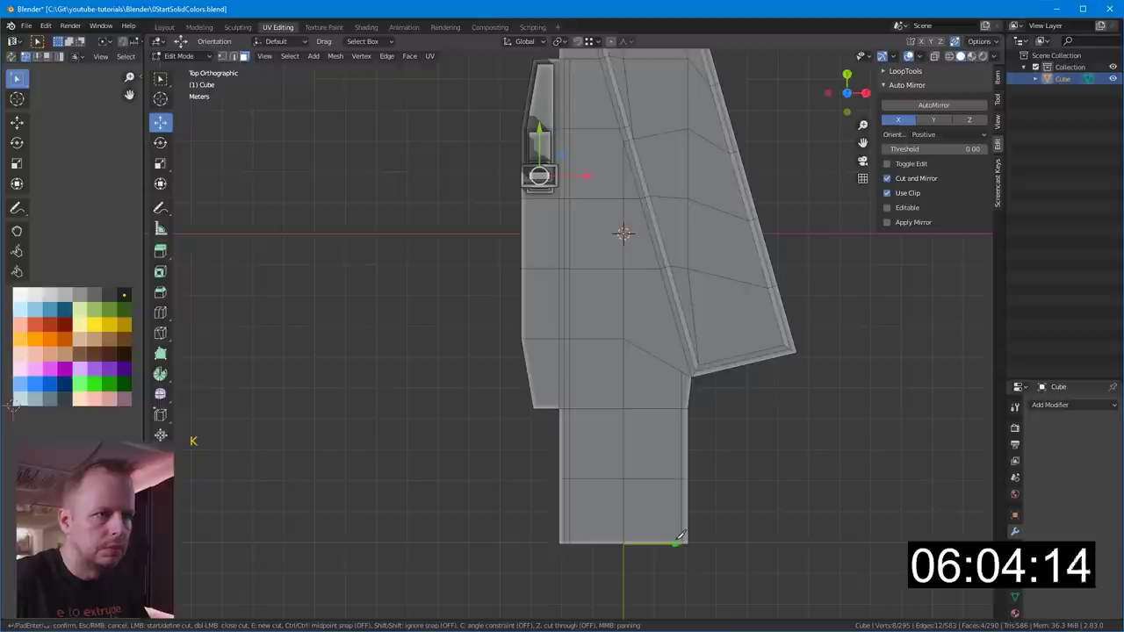
pyautogui.click(680, 537)
pyautogui.press('c')
pyautogui.click(682, 368)
pyautogui.press('Return')
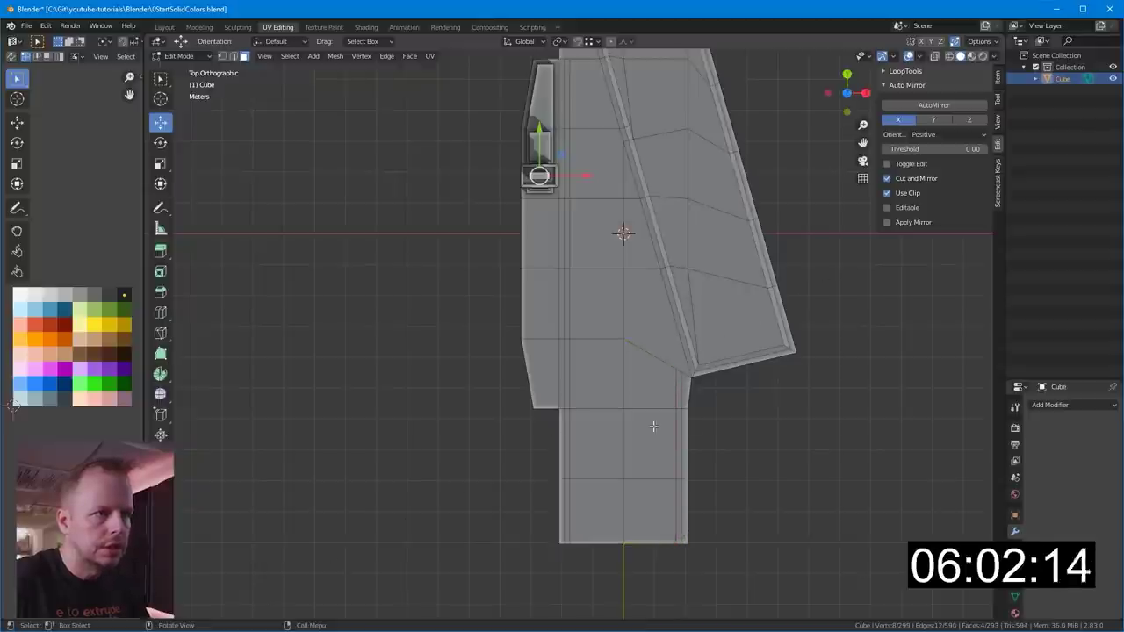
# - Move the inner +X cut's end vertex beside the angled deck corner slightly along Y toward midship
pyautogui.press('c')
pyautogui.click(648, 381)
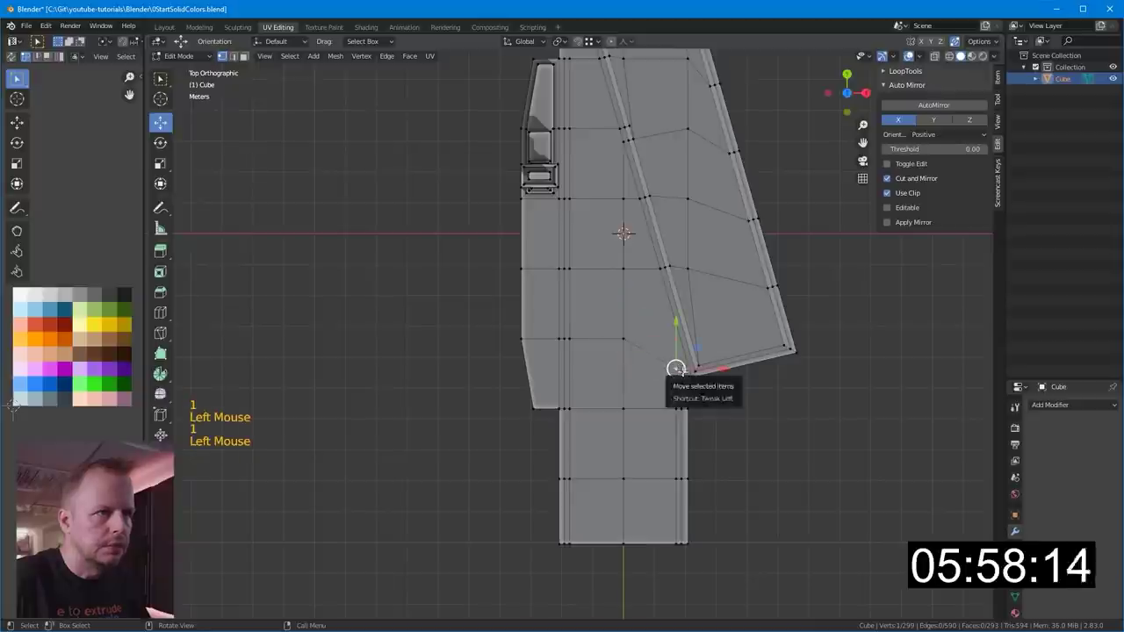
pyautogui.keyDown('shift'); pyautogui.click(677, 369); pyautogui.keyUp('shift')
pyautogui.moveTo(677, 369); pyautogui.dragTo(684, 312)
# - Select the cross edge between the inner -X cut and the centre line and snap it along Y level with the moved vertex
pyautogui.press('2')
pyautogui.click(623, 336)
pyautogui.keyDown('shift'); pyautogui.click(567, 338); pyautogui.keyUp('shift')
pyautogui.click(597, 337)
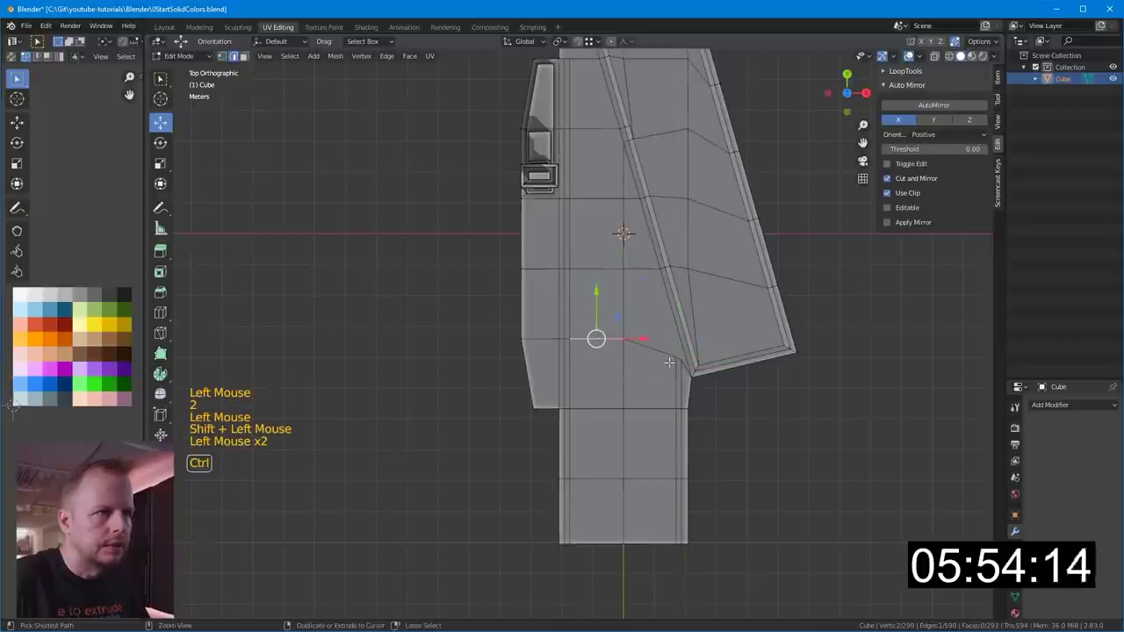
pyautogui.keyDown('ctrl'); pyautogui.moveTo(596, 296); pyautogui.dragTo(663, 354); pyautogui.keyUp('ctrl')
# - Select the six deck faces between the inner cuts at the -Y end and inset them about 0.22 m
pyautogui.press('3')
pyautogui.click(606, 386)
pyautogui.keyDown('shift'); pyautogui.click(646, 387); pyautogui.keyUp('shift')
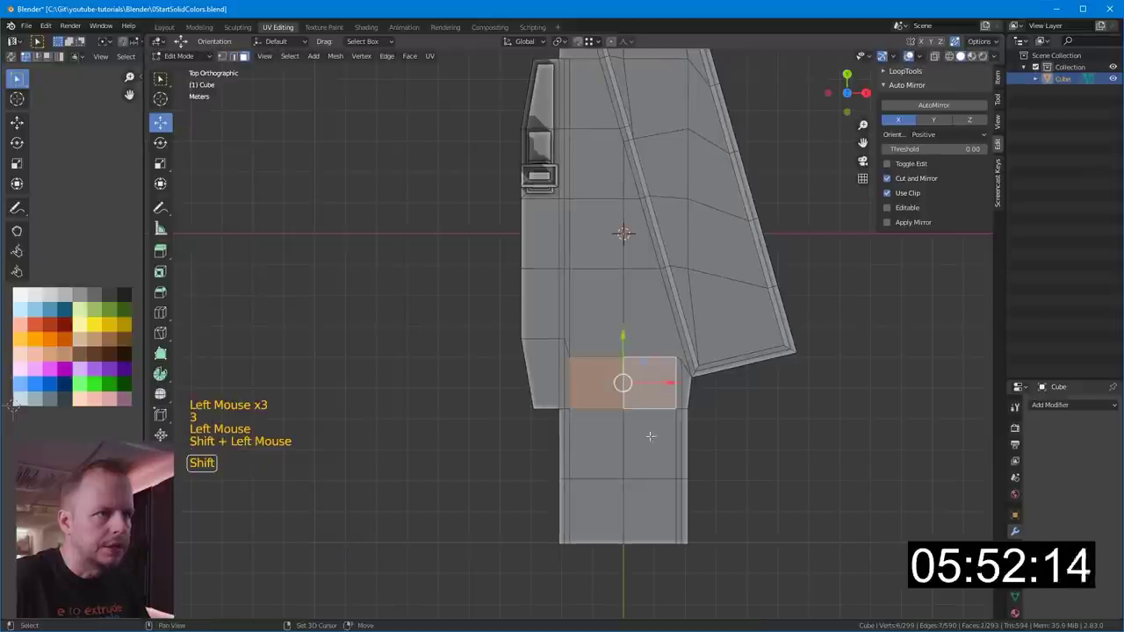
pyautogui.keyDown('shift'); pyautogui.click(644, 438); pyautogui.keyUp('shift')
pyautogui.keyDown('shift'); pyautogui.click(603, 444); pyautogui.keyUp('shift')
pyautogui.keyDown('shift'); pyautogui.click(602, 443); pyautogui.keyUp('shift')
pyautogui.keyDown('shift'); pyautogui.click(664, 509); pyautogui.keyUp('shift')
pyautogui.press('i')
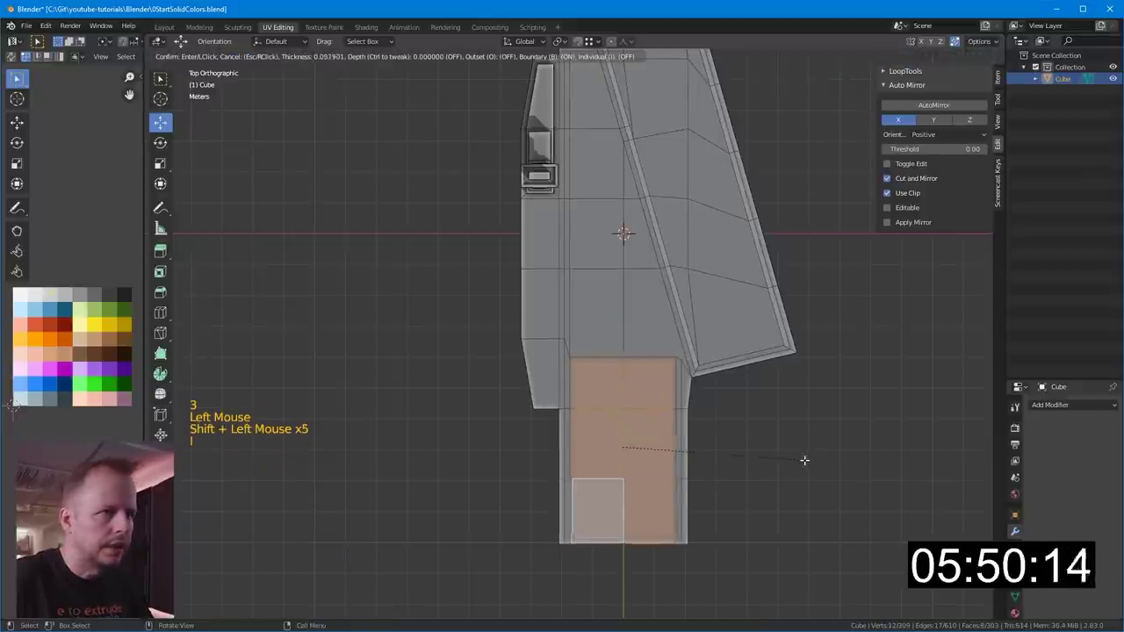
pyautogui.click(802, 461)
# - Scale the inset deck faces along X to 0.087 as a thin centre stripe and move their UVs onto the near-black swatch
pyautogui.press('s')
pyautogui.press('x')
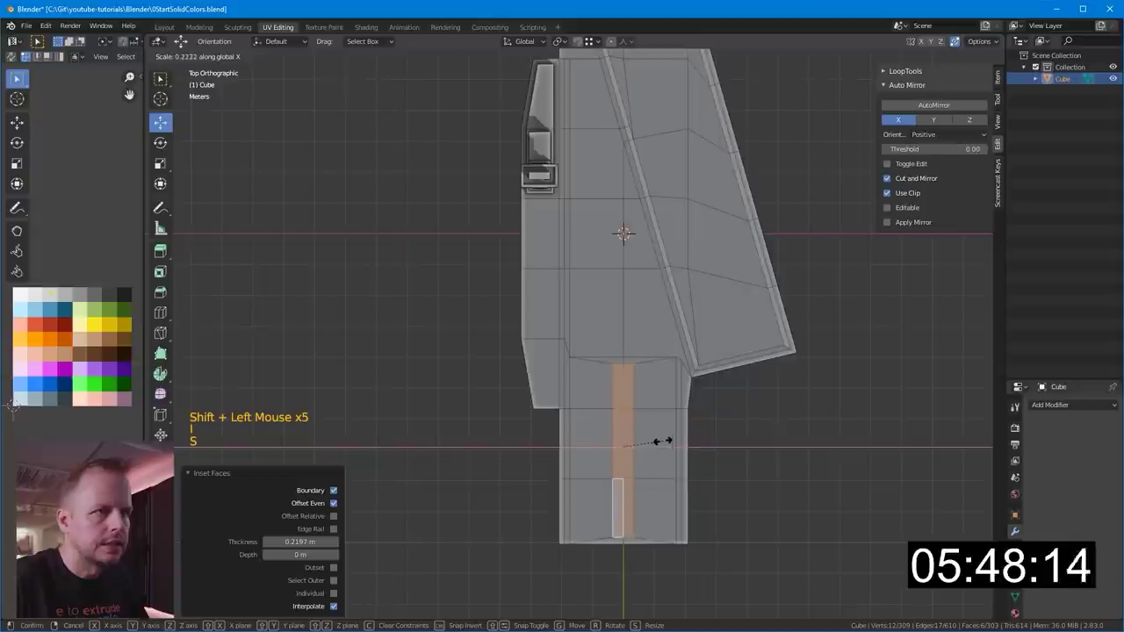
pyautogui.click(635, 445)
pyautogui.press('g')
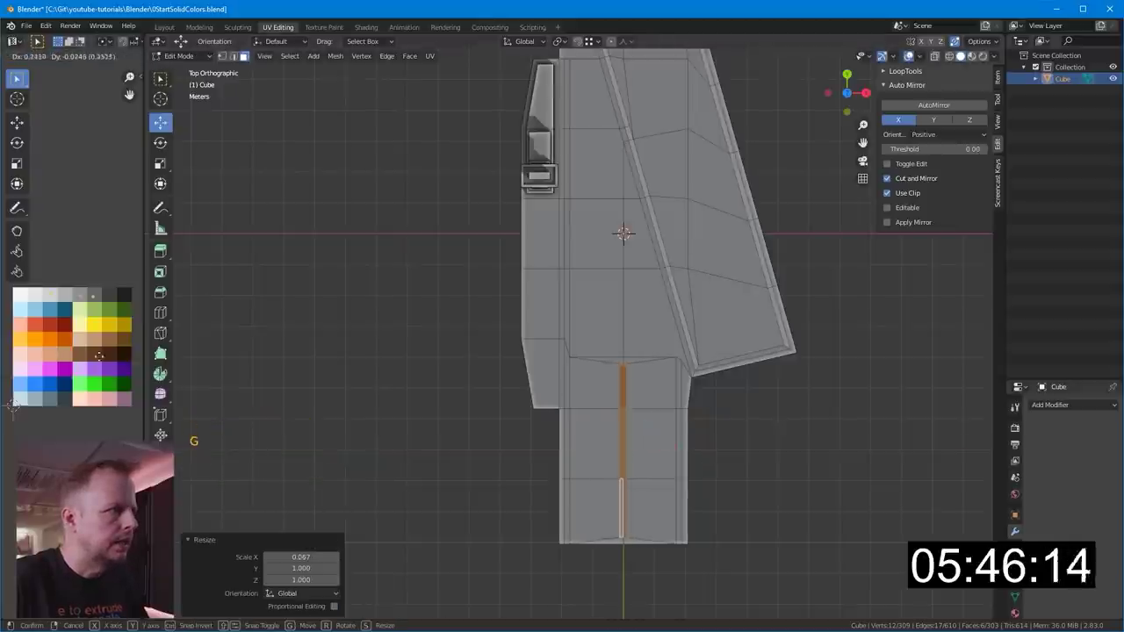
pyautogui.click(125, 357)
# - Select the deck extension face just ahead of the island tower and inset it about 0.14 m
pyautogui.moveTo(504, 389); pyautogui.dragTo(605, 335, button='middle')
pyautogui.scroll(3, 605, 335)
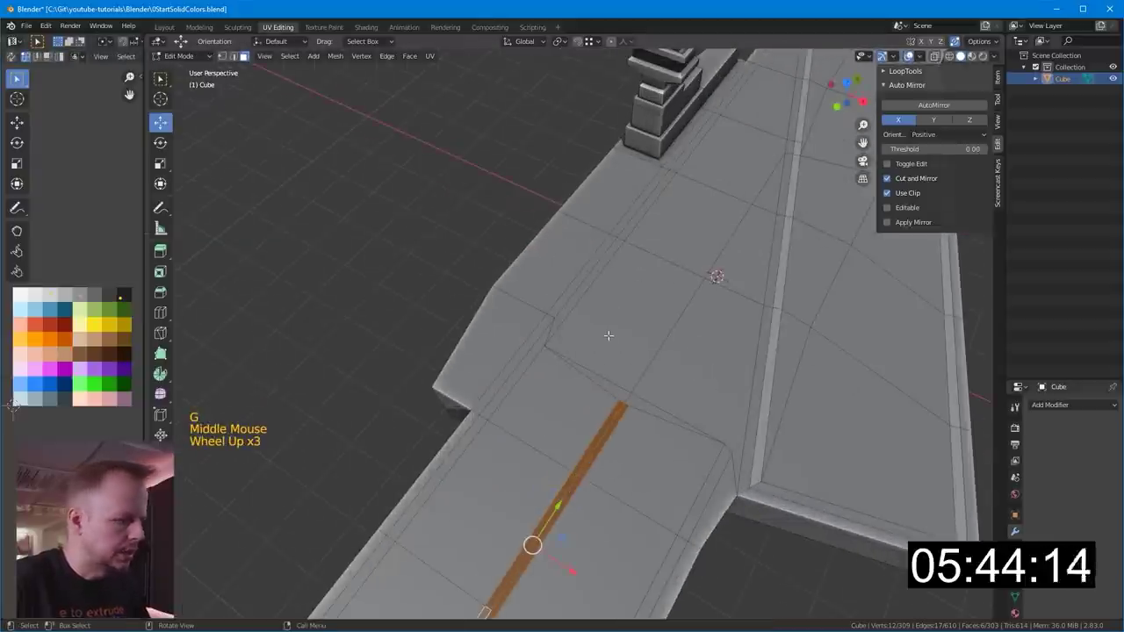
pyautogui.moveTo(681, 371); pyautogui.dragTo(658, 220, button='middle')
pyautogui.click(657, 211)
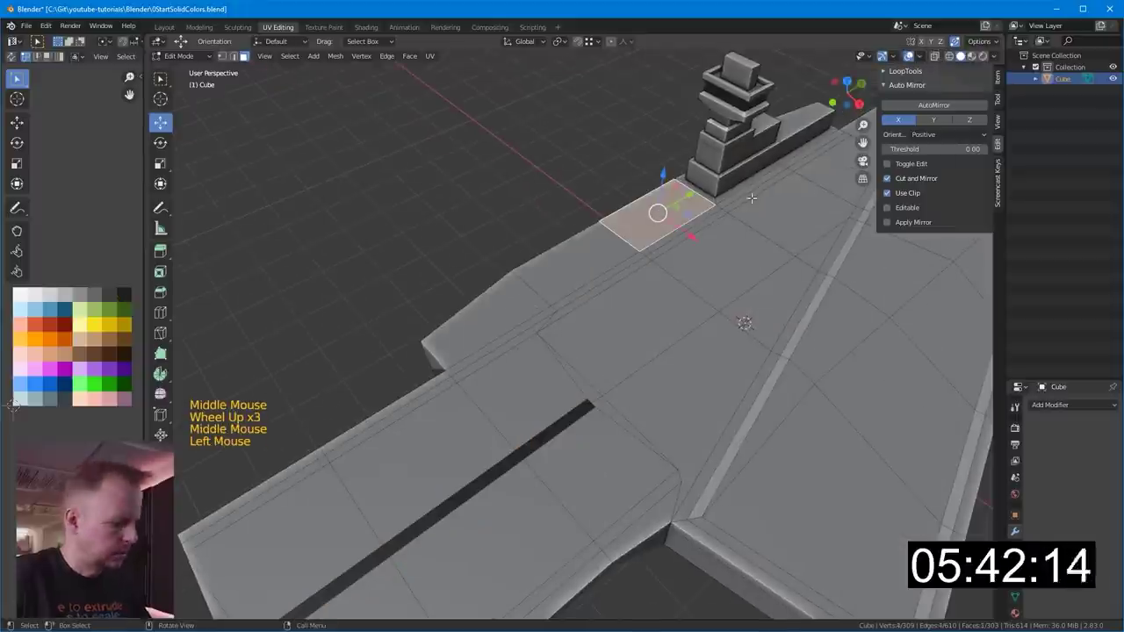
pyautogui.press('i')
pyautogui.click(755, 201)
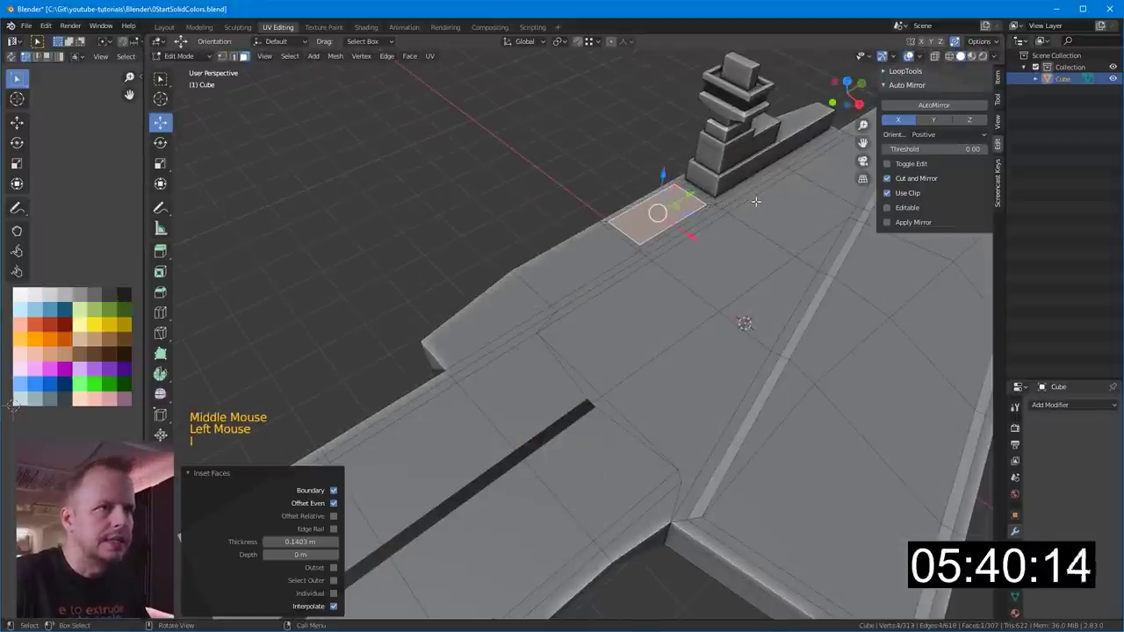
# - Extrude the inset face about 0.04 m down into the deck and move its UVs onto a dark grey swatch
pyautogui.press('e')
pyautogui.click(755, 207)
pyautogui.press('g')
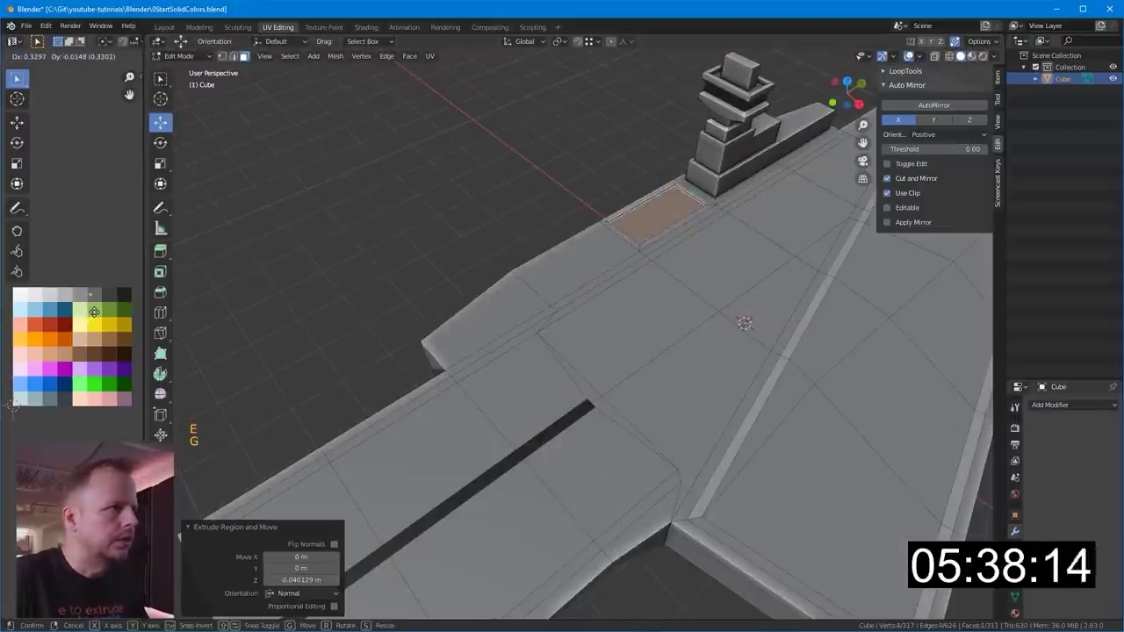
pyautogui.click(99, 313)
pyautogui.click(556, 248)
# - Select the lower outer edges of the angled deck overhang and move them inward along X so the side slopes
pyautogui.scroll(-2, 583, 280)
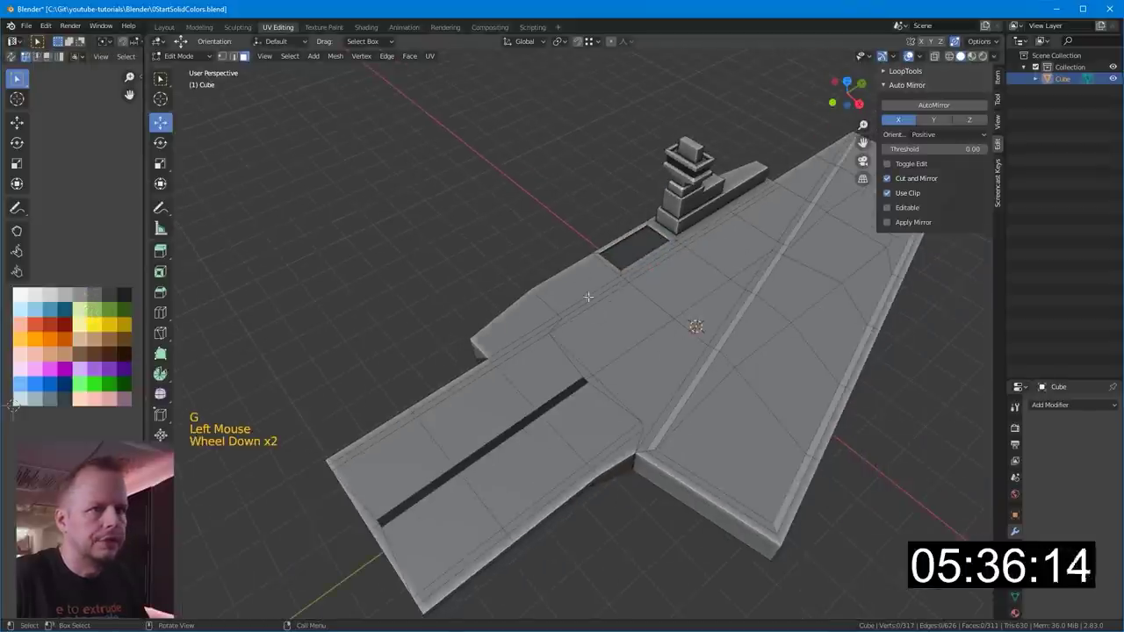
pyautogui.moveTo(584, 281); pyautogui.dragTo(568, 219, button='middle')
pyautogui.press('3')
pyautogui.moveTo(710, 211); pyautogui.dragTo(764, 248, button='middle')
pyautogui.press('2')
pyautogui.click(766, 248)
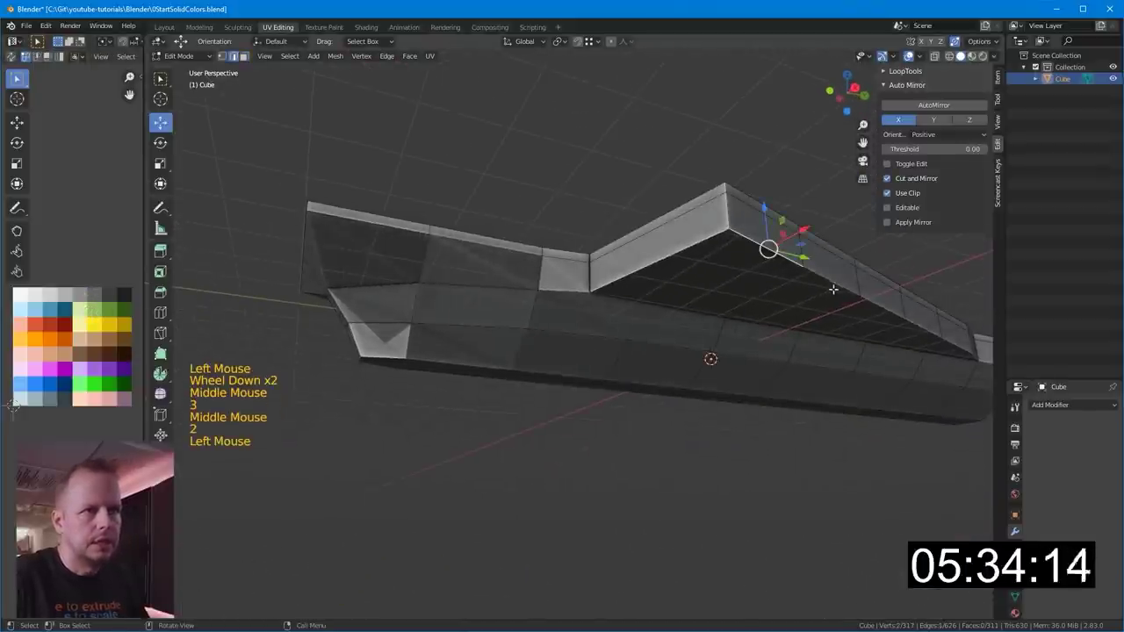
pyautogui.keyDown('shift'); pyautogui.click(891, 314); pyautogui.keyUp('shift')
pyautogui.keyDown('shift'); pyautogui.click(890, 313); pyautogui.keyUp('shift')
pyautogui.moveTo(803, 299); pyautogui.dragTo(860, 308, button='middle')
pyautogui.moveTo(892, 288); pyautogui.dragTo(870, 296)
# - Pull another lower edge of the angled deck overhang inward, and move its -Y end lower edge about 0.26 m along Y
pyautogui.moveTo(851, 299); pyautogui.dragTo(815, 290, button='middle')
pyautogui.click(806, 247)
pyautogui.moveTo(852, 228); pyautogui.dragTo(821, 239)
pyautogui.click(657, 297)
pyautogui.click(739, 283)
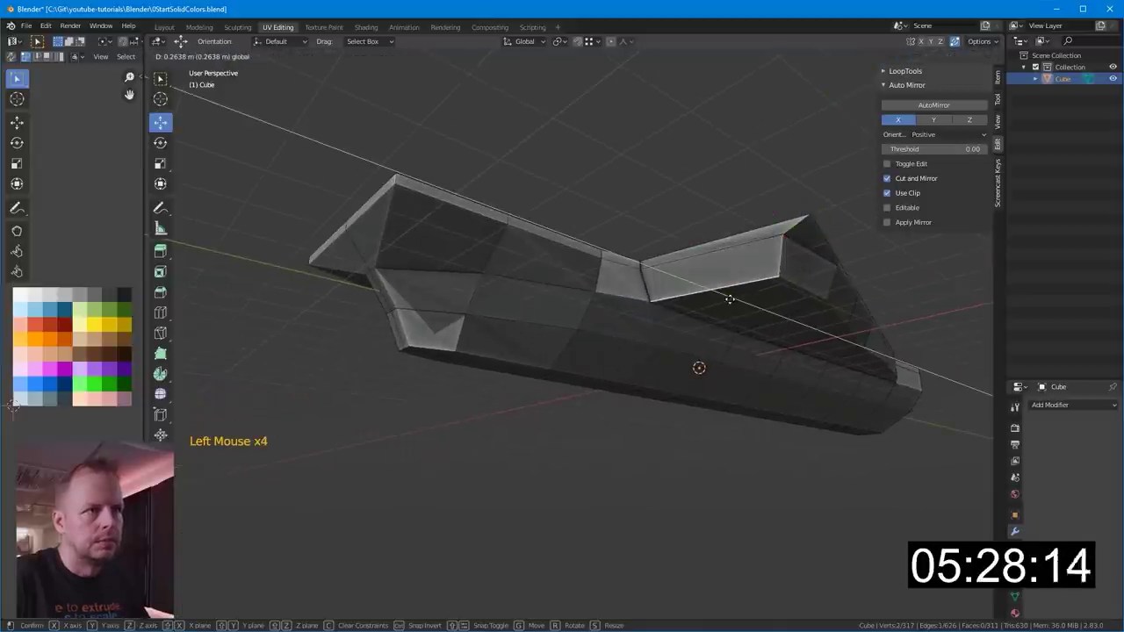
# - Select the end face of the angled deck overhang and the adjoining hull side face, and inset them about 0.13 m
pyautogui.press('3')
pyautogui.click(716, 268)
pyautogui.keyDown('shift'); pyautogui.click(632, 290); pyautogui.keyUp('shift')
pyautogui.moveTo(797, 269); pyautogui.dragTo(811, 289, button='middle')
pyautogui.press('i')
pyautogui.click(848, 263)
# - Extrude the two inset faces about 0.33 m into the hull and move their UVs onto a dark grey swatch
pyautogui.press('e')
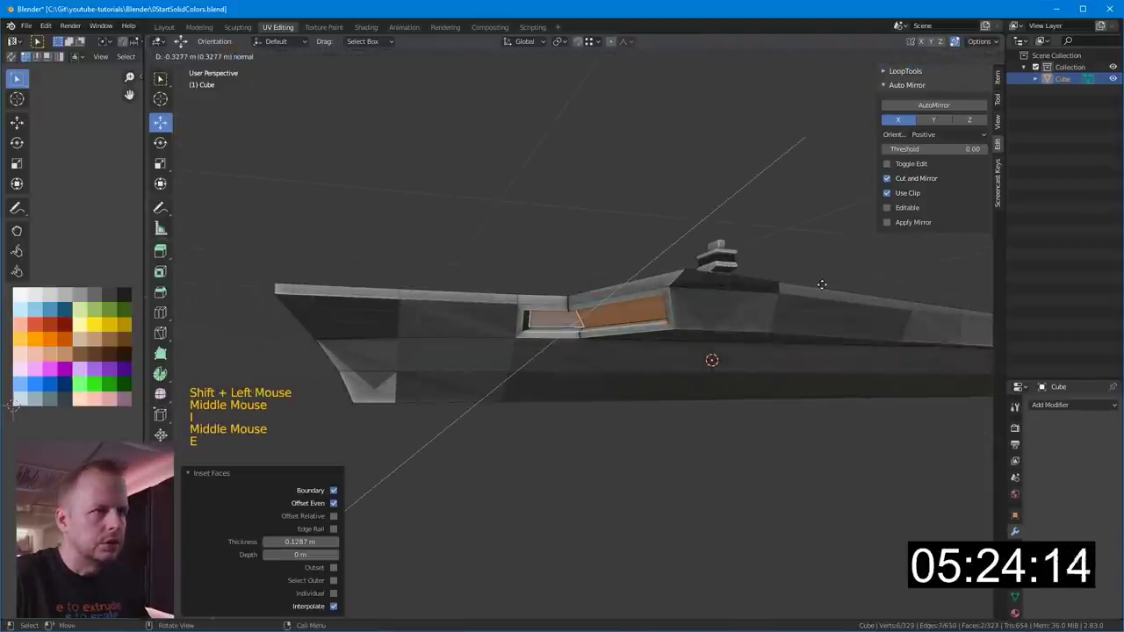
pyautogui.click(822, 286)
pyautogui.press('g')
pyautogui.click(101, 322)
pyautogui.moveTo(680, 370); pyautogui.dragTo(731, 357, button='middle')
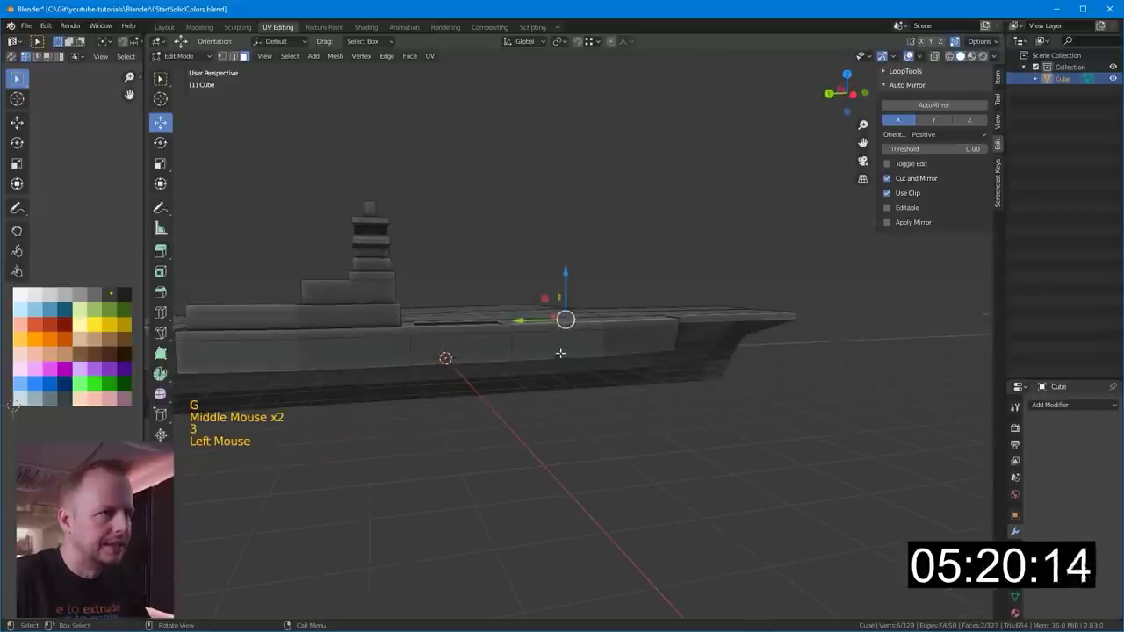
# - Select the chain of lower outer edges along the -X deck overhang and move them inward along X
pyautogui.moveTo(560, 353); pyautogui.dragTo(575, 307, button='middle')
pyautogui.scroll(1, 575, 308)
pyautogui.press('2')
pyautogui.click(562, 290)
pyautogui.keyDown('shift'); pyautogui.click(573, 302); pyautogui.keyUp('shift')
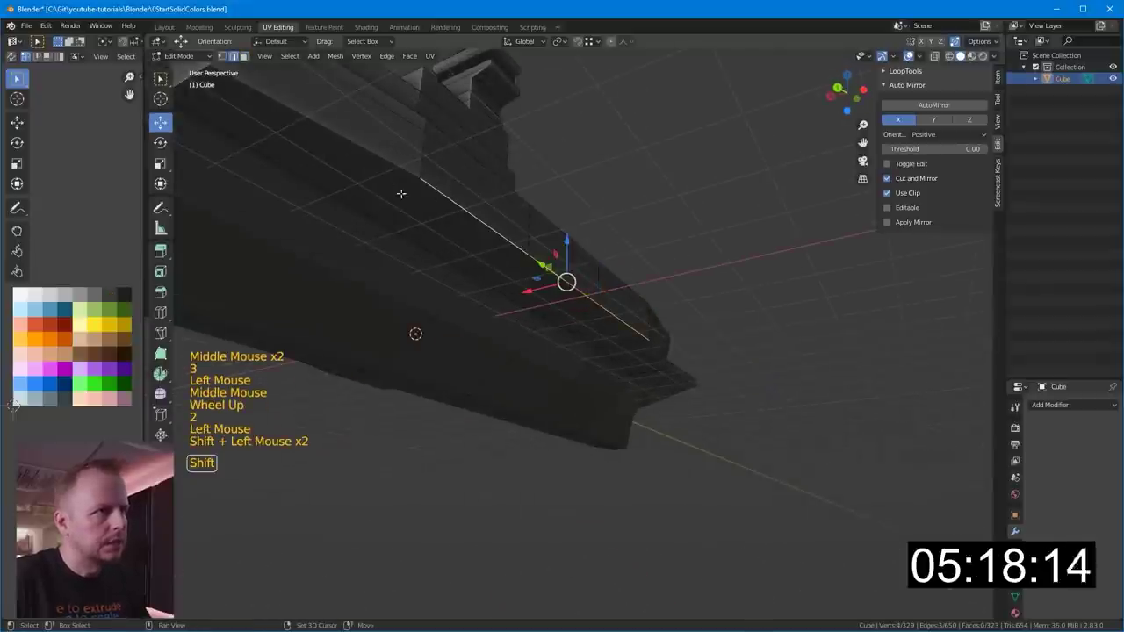
pyautogui.keyDown('shift'); pyautogui.click(437, 206); pyautogui.keyUp('shift')
pyautogui.keyDown('shift'); pyautogui.click(656, 354); pyautogui.keyUp('shift')
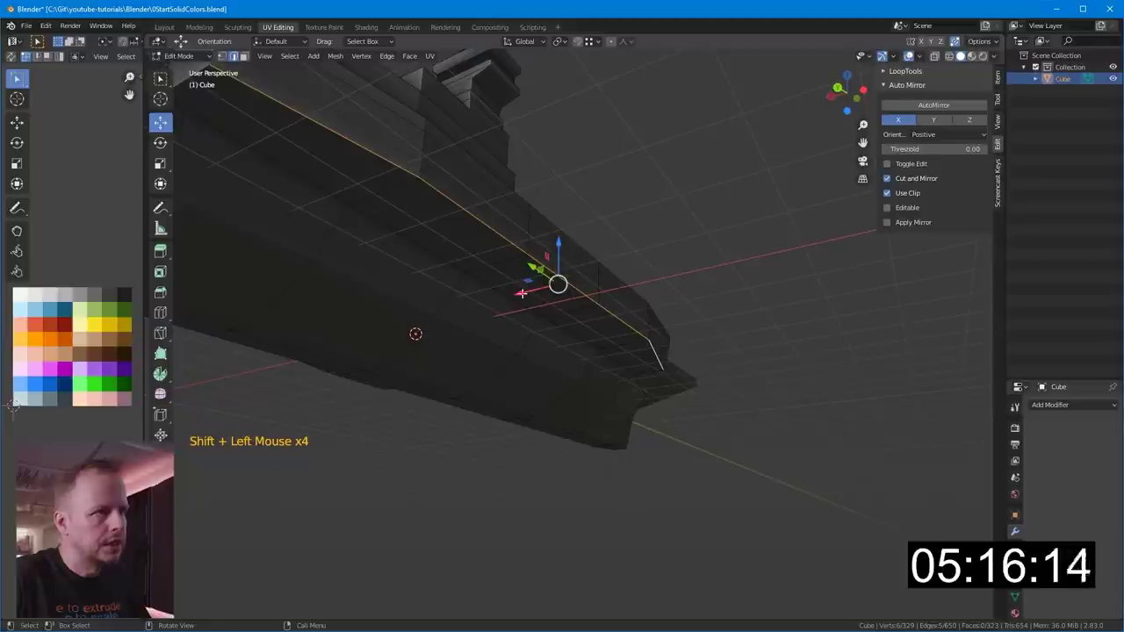
pyautogui.click(526, 299)
# - Select the -X hull side face just beyond the overhang toward the -Y end and inset it about 0.23 m
pyautogui.moveTo(494, 304); pyautogui.dragTo(541, 332, button='middle')
pyautogui.press('3')
pyautogui.click(422, 284)
pyautogui.press('3')
pyautogui.click(718, 333)
pyautogui.press('i')
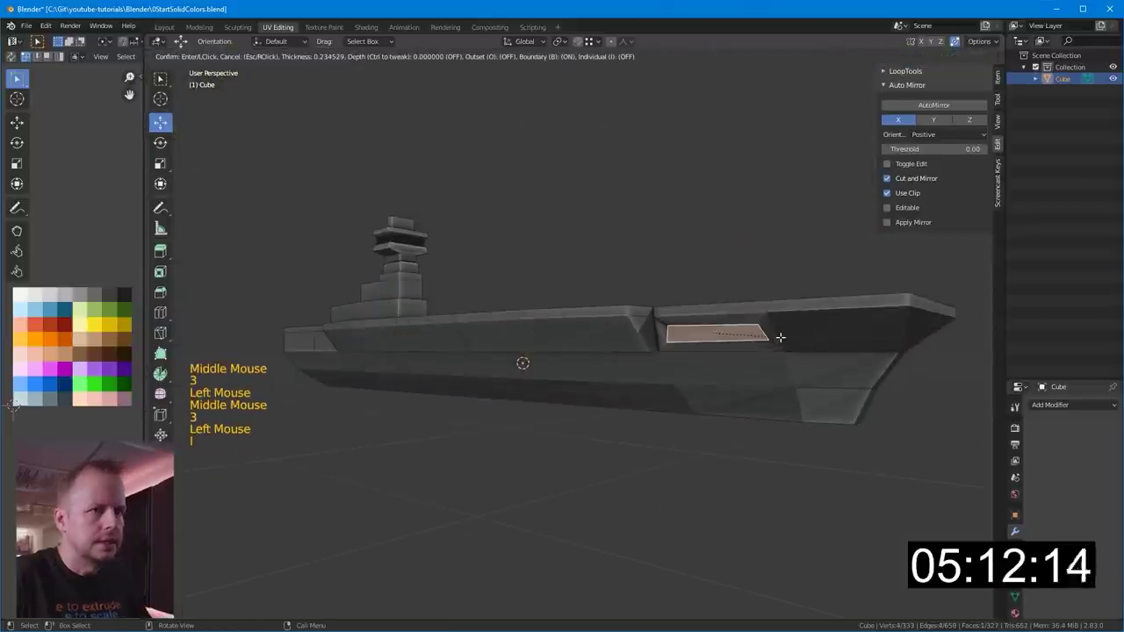
pyautogui.click(781, 333)
# - Extrude the inset hull face about 0.05 m inward and move its UVs onto a dark swatch
pyautogui.press('e')
pyautogui.click(790, 338)
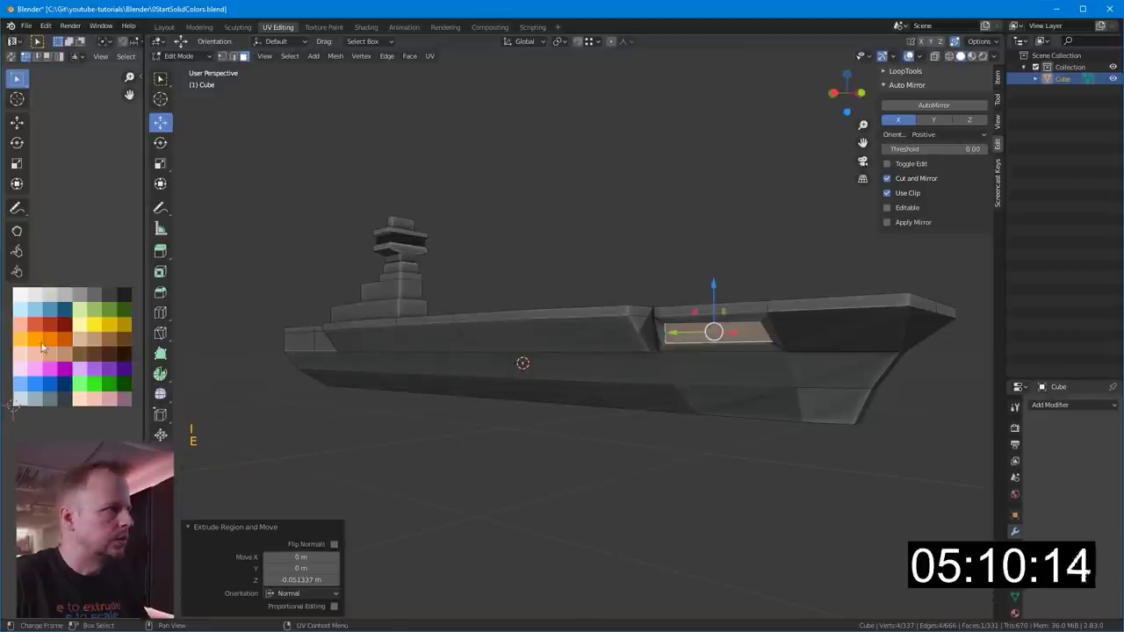
pyautogui.press('g')
pyautogui.click(117, 346)
pyautogui.click(599, 211)
# - Select the narrow strip faces along both sides of the straight flight deck and move their UVs onto a light swatch
pyautogui.moveTo(599, 210); pyautogui.dragTo(610, 313, button='middle')
pyautogui.scroll(-3, 610, 308)
pyautogui.scroll(3, 595, 407)
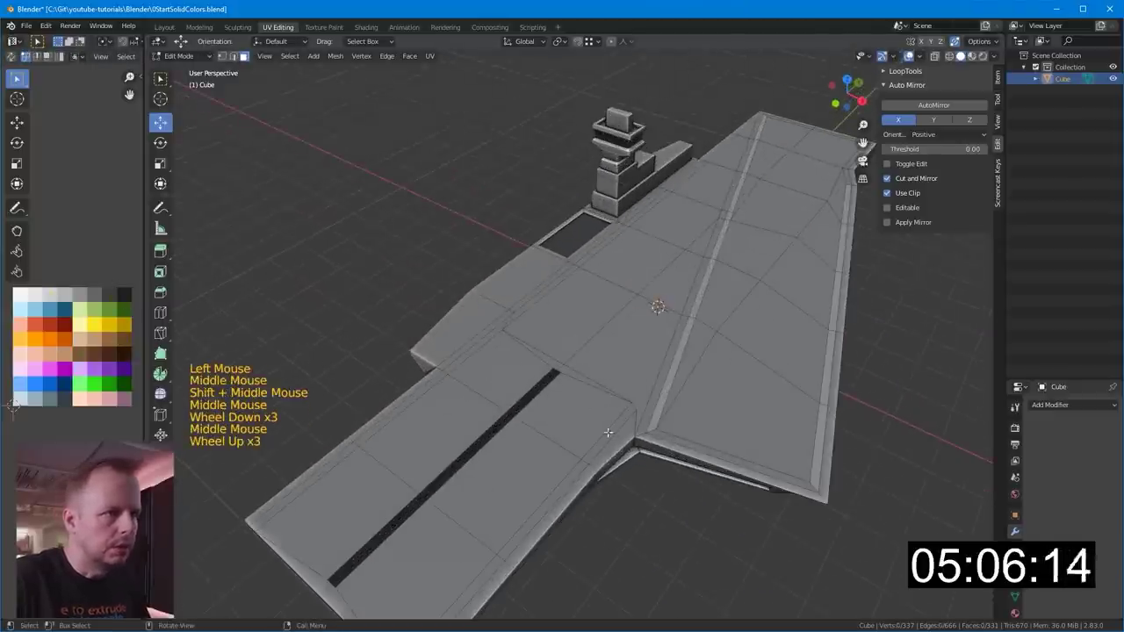
pyautogui.click(599, 447)
pyautogui.keyDown('shift'); pyautogui.click(535, 514); pyautogui.keyUp('shift')
pyautogui.keyDown('shift'); pyautogui.click(466, 592); pyautogui.keyUp('shift')
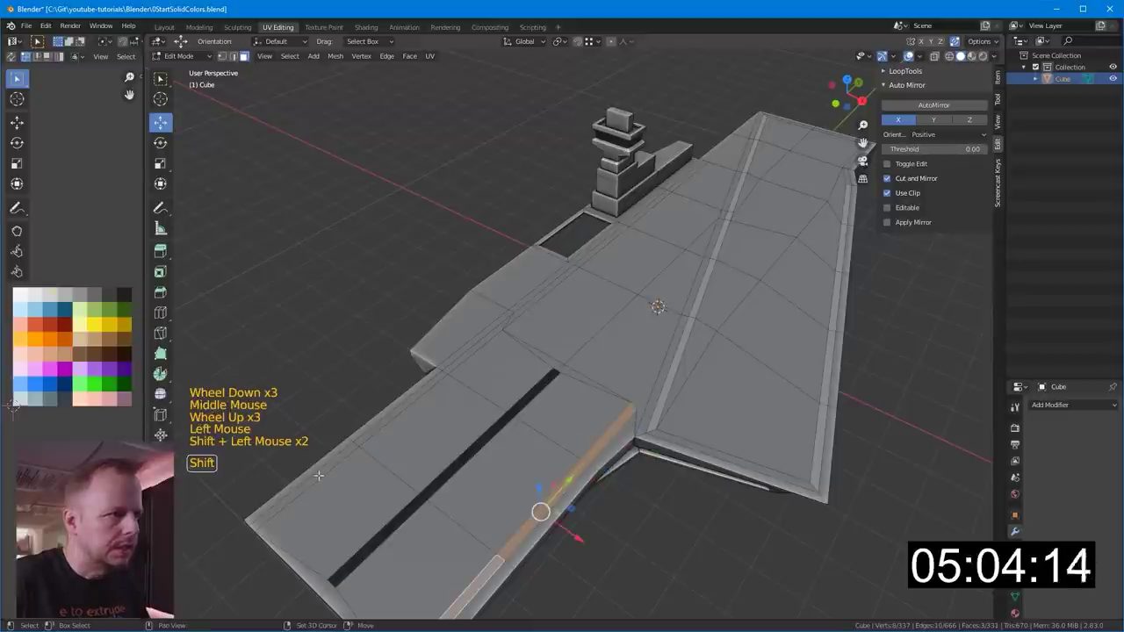
pyautogui.keyDown('shift'); pyautogui.click(322, 470); pyautogui.keyUp('shift')
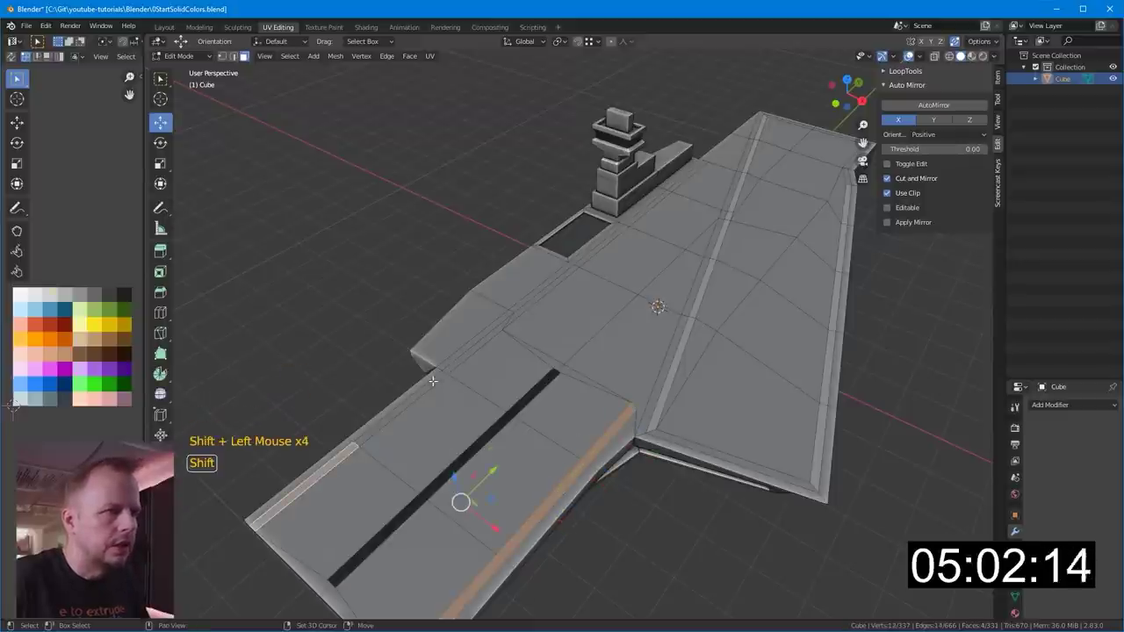
pyautogui.keyDown('shift'); pyautogui.click(463, 360); pyautogui.keyUp('shift')
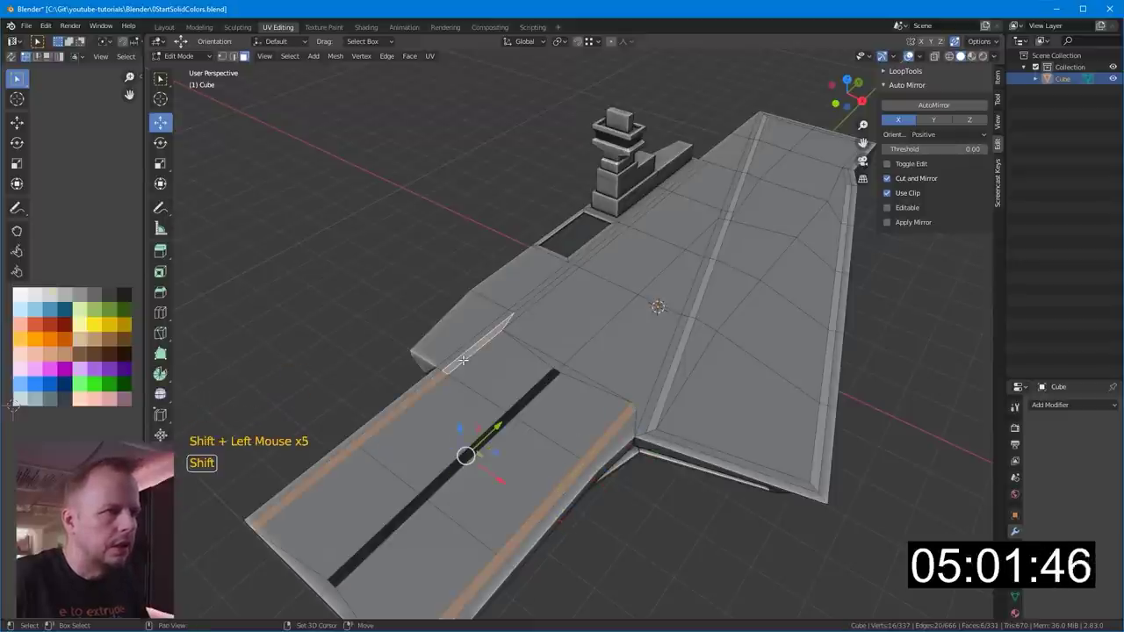
pyautogui.keyDown('shift'); pyautogui.click(649, 209); pyautogui.keyUp('shift')
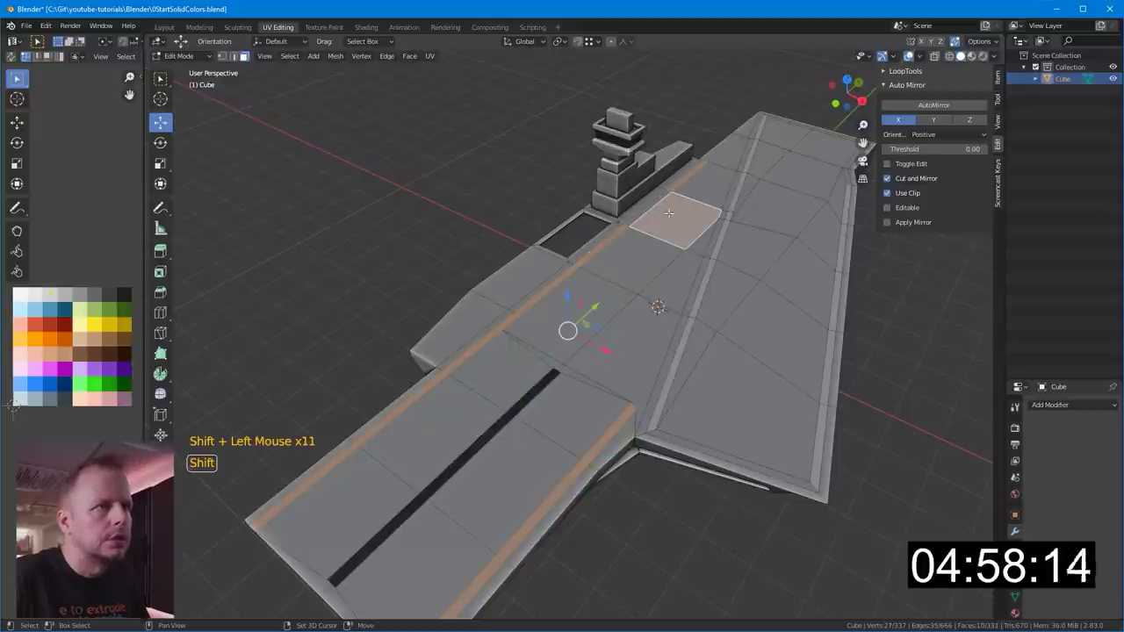
pyautogui.keyDown('shift'); pyautogui.click(668, 213); pyautogui.keyUp('shift')
pyautogui.press('g')
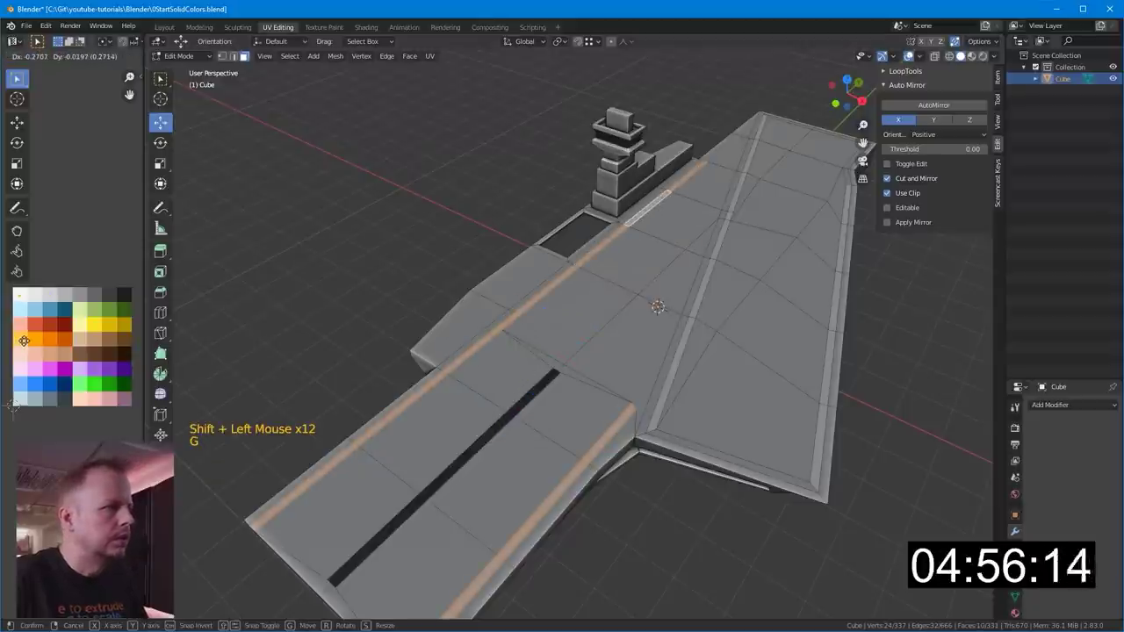
pyautogui.scroll(-1, 334, 282)
pyautogui.click(334, 282)
# - Place the 3D cursor on the -X deck extension and add a 2 m cube there as a new object
pyautogui.moveTo(334, 282); pyautogui.dragTo(491, 321, button='middle')
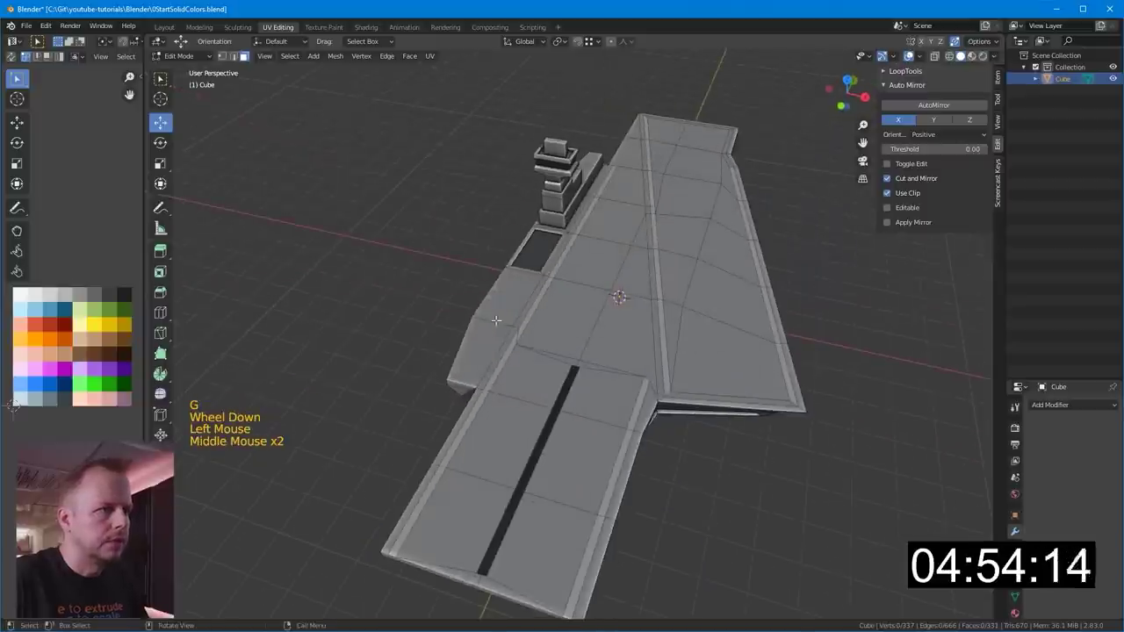
pyautogui.keyDown('shift'); pyautogui.rightClick(508, 300); pyautogui.keyUp('shift')
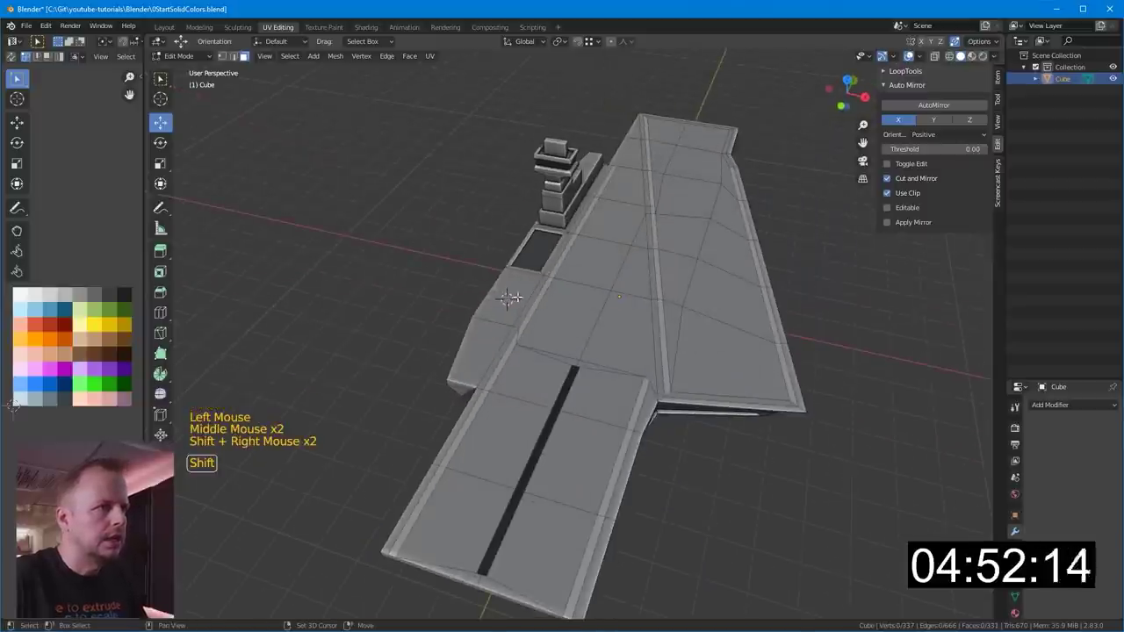
pyautogui.press('Tab')
pyautogui.hotkey('shift', 'a')
pyautogui.moveTo(522, 295)
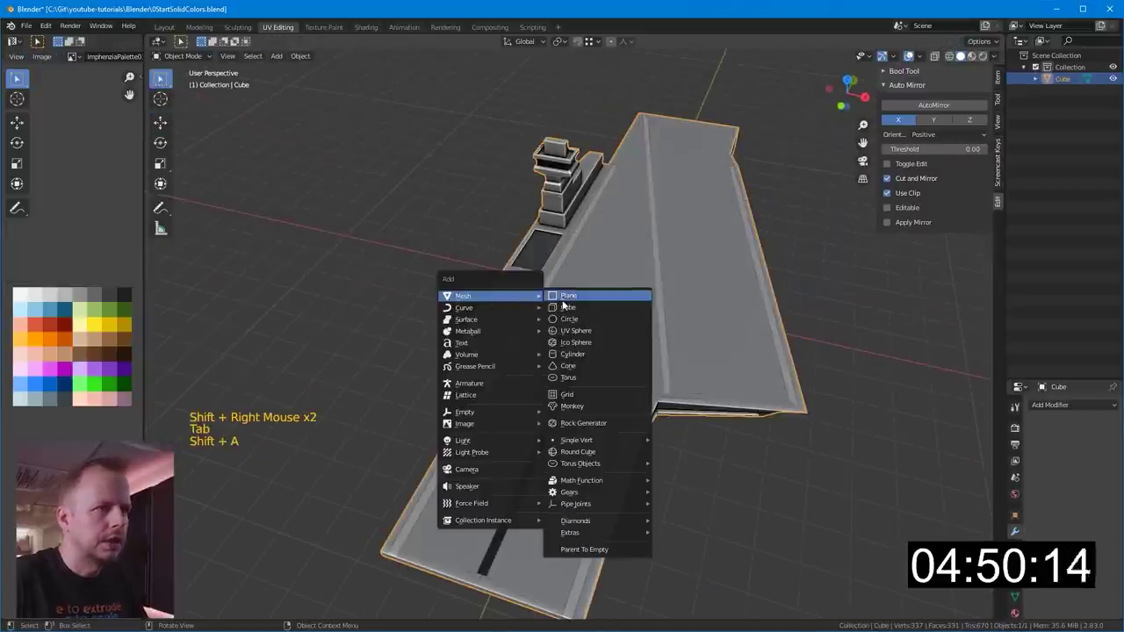
pyautogui.click(569, 308)
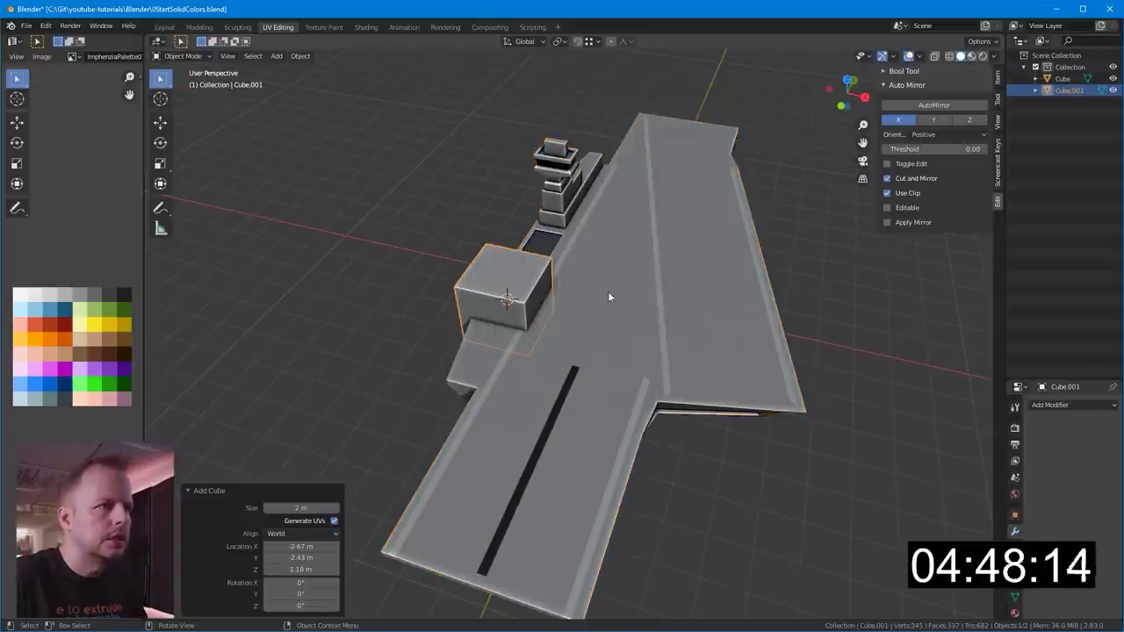
# - Scale the cube to 0.304, auto-mirror it across X, and scale it again to 0.781
pyautogui.moveTo(587, 298); pyautogui.dragTo(665, 262, button='middle')
pyautogui.press('s')
pyautogui.click(633, 256)
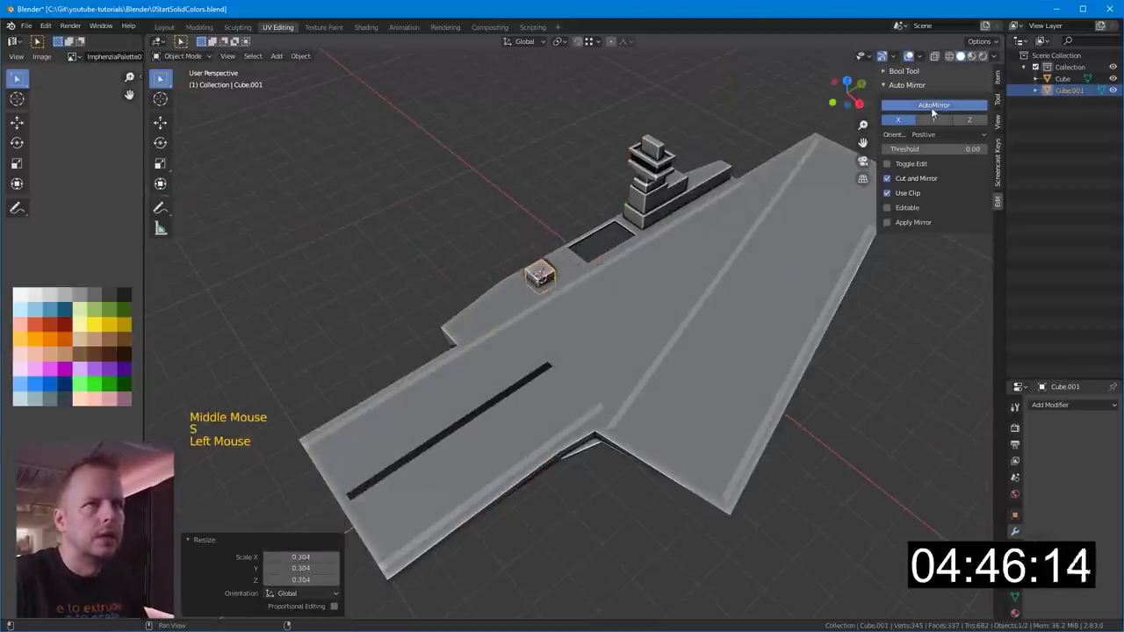
pyautogui.scroll(8, 619, 208)
pyautogui.keyDown('shift'); pyautogui.moveTo(619, 208); pyautogui.dragTo(714, 323, button='middle'); pyautogui.keyUp('shift')
pyautogui.press('s')
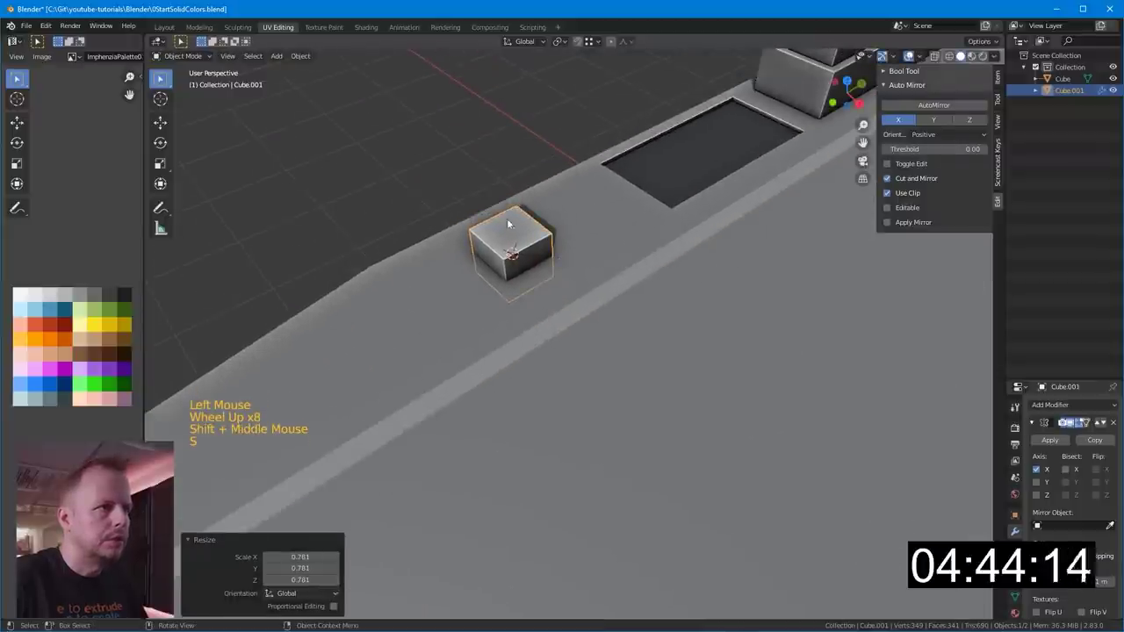
pyautogui.press('Tab')
pyautogui.click(509, 226)
pyautogui.hotkey('ctrl', 'z')
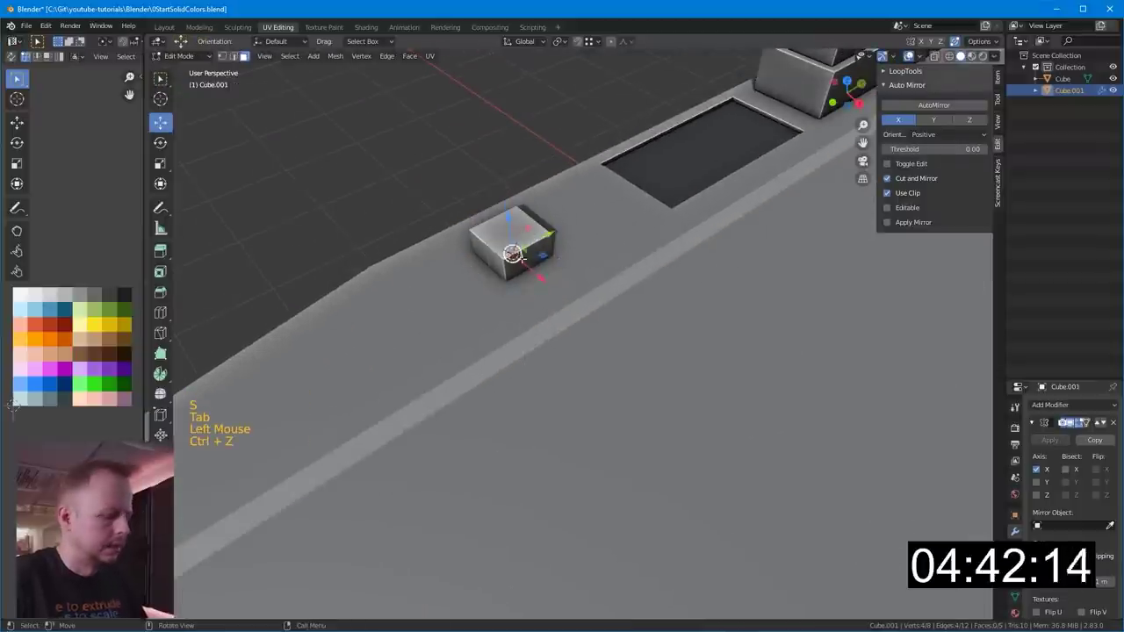
# - Return the small cube to object mode and apply its rotation
pyautogui.press('Tab')
pyautogui.hotkey('ctrl', 'a')
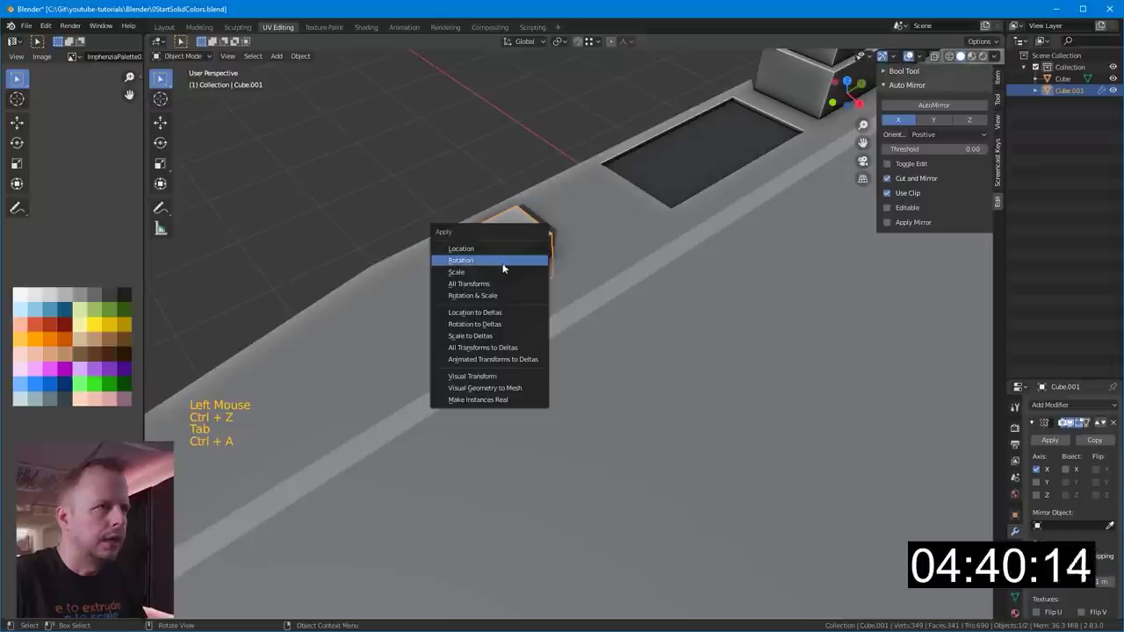
pyautogui.click(492, 260)
# - Scale down all of the small cube's geometry and raise it along Z on the deck
pyautogui.press('Tab')
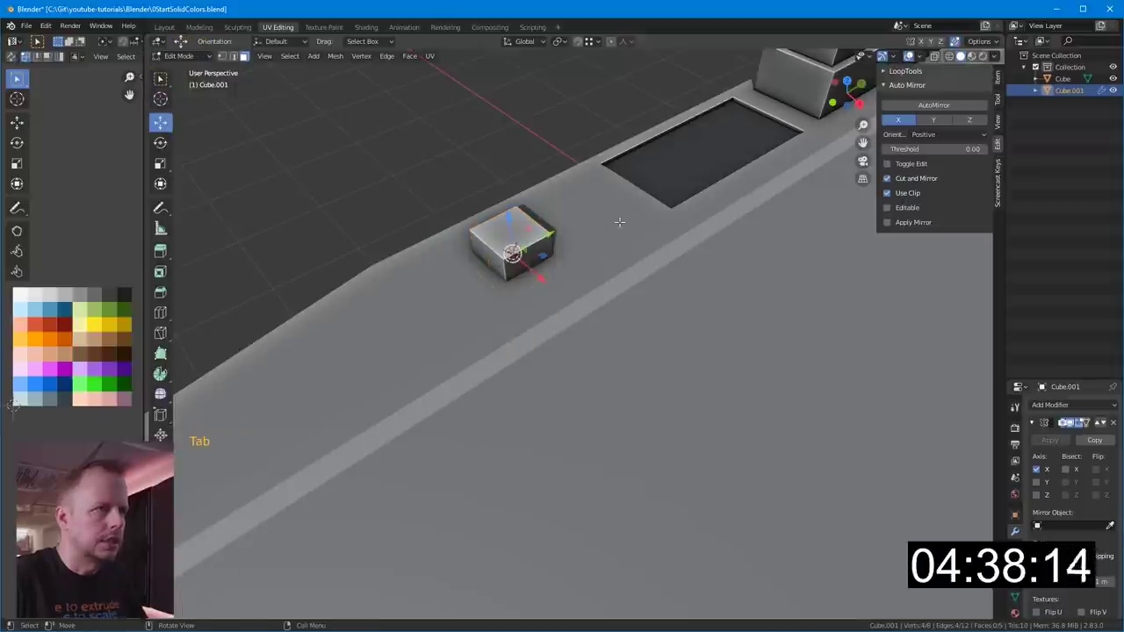
pyautogui.press('a')
pyautogui.press('s')
pyautogui.click(637, 231)
pyautogui.moveTo(517, 226); pyautogui.dragTo(515, 207)
# - Stretch the geometry along Y into a long box and scale it uniformly to about 0.85
pyautogui.press('s')
pyautogui.press('y')
pyautogui.click(693, 173)
pyautogui.press('s')
pyautogui.click(671, 180)
# - Extrude the box's -Y end face twice with scaling to form a tapered nose, and reposition its tip
pyautogui.moveTo(665, 181); pyautogui.dragTo(572, 226, button='middle')
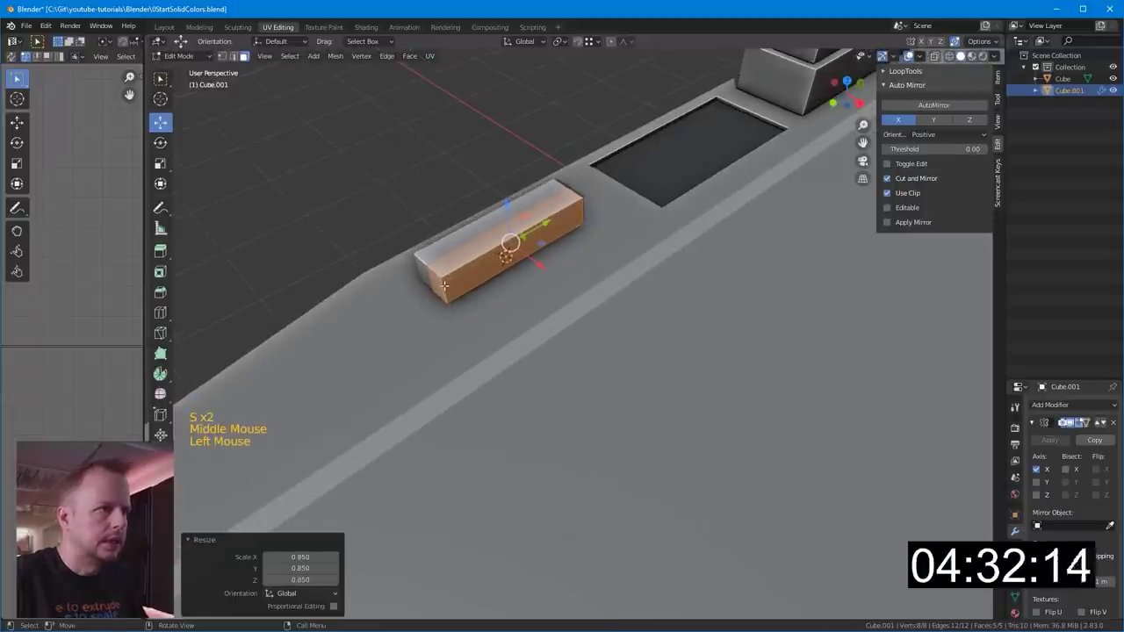
pyautogui.click(445, 287)
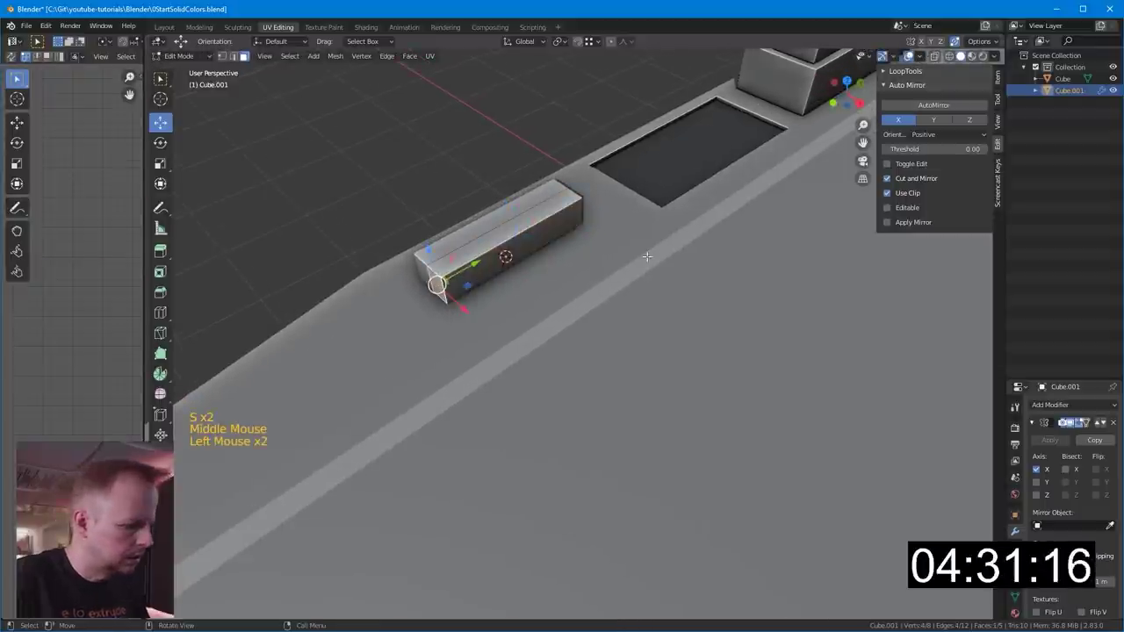
pyautogui.moveTo(647, 256); pyautogui.dragTo(680, 231, button='middle')
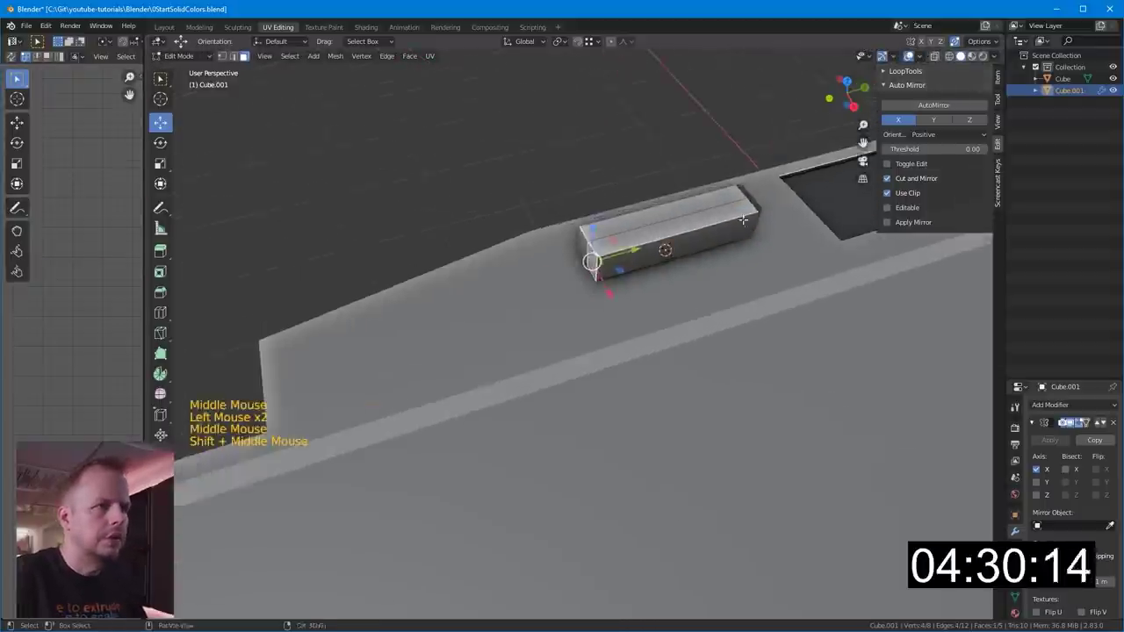
pyautogui.press('e')
pyautogui.press('s')
pyautogui.click(681, 231)
pyautogui.press('e')
pyautogui.press('s')
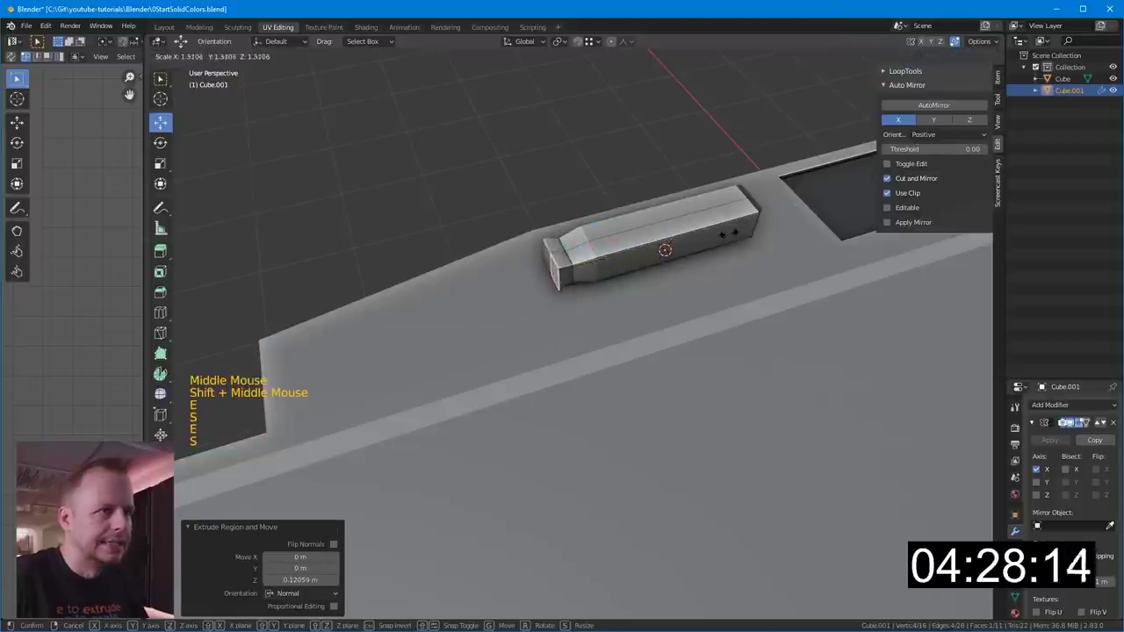
pyautogui.click(590, 262)
pyautogui.moveTo(600, 261); pyautogui.dragTo(573, 267)
pyautogui.moveTo(549, 310); pyautogui.dragTo(542, 302)
# - Select the box's rear end face and move it about 0.03 m along Y
pyautogui.moveTo(834, 308); pyautogui.dragTo(720, 283, button='middle')
pyautogui.moveTo(711, 284); pyautogui.dragTo(585, 314, button='middle')
pyautogui.press('3')
pyautogui.click(674, 398)
pyautogui.moveTo(674, 399); pyautogui.dragTo(694, 394, button='middle')
pyautogui.moveTo(712, 400); pyautogui.dragTo(721, 405)
pyautogui.moveTo(614, 377); pyautogui.dragTo(711, 367, button='middle')
# - Add three evenly spaced loop cuts across the length of the box body
pyautogui.keyDown('shift'); pyautogui.moveTo(650, 343); pyautogui.dragTo(622, 353, button='middle'); pyautogui.keyUp('shift')
pyautogui.hotkey('ctrl', 'r')
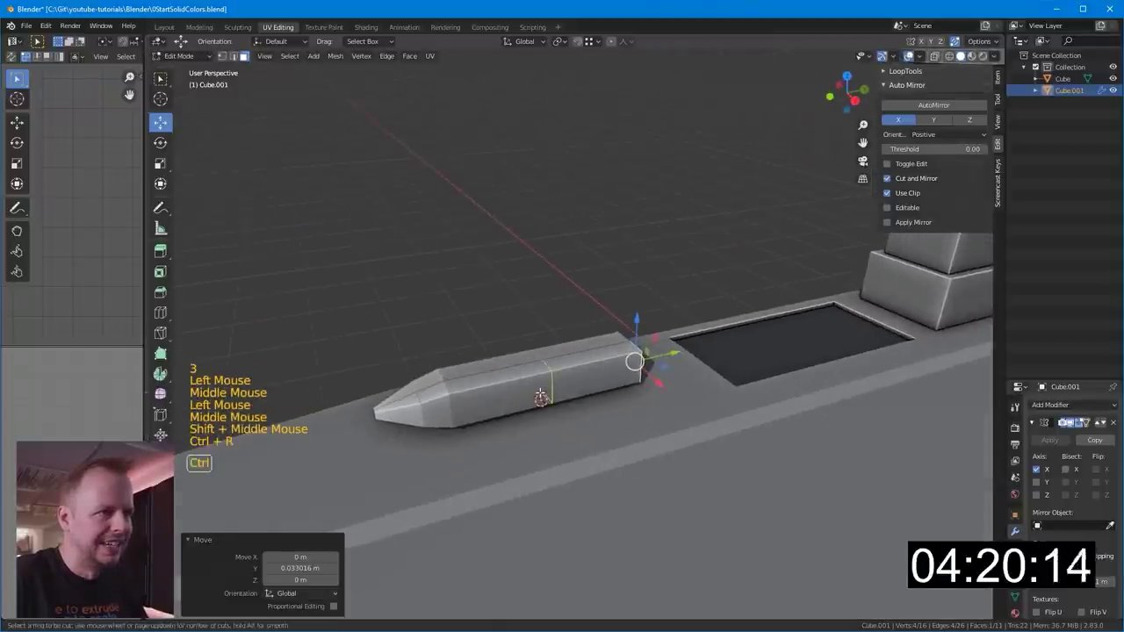
pyautogui.scroll(1, 542, 393)
pyautogui.click(543, 391)
pyautogui.rightClick(543, 389)
# - Select the side faces of the three rear body segments and extrude them outward as a wing block
pyautogui.press('3')
pyautogui.click(530, 390)
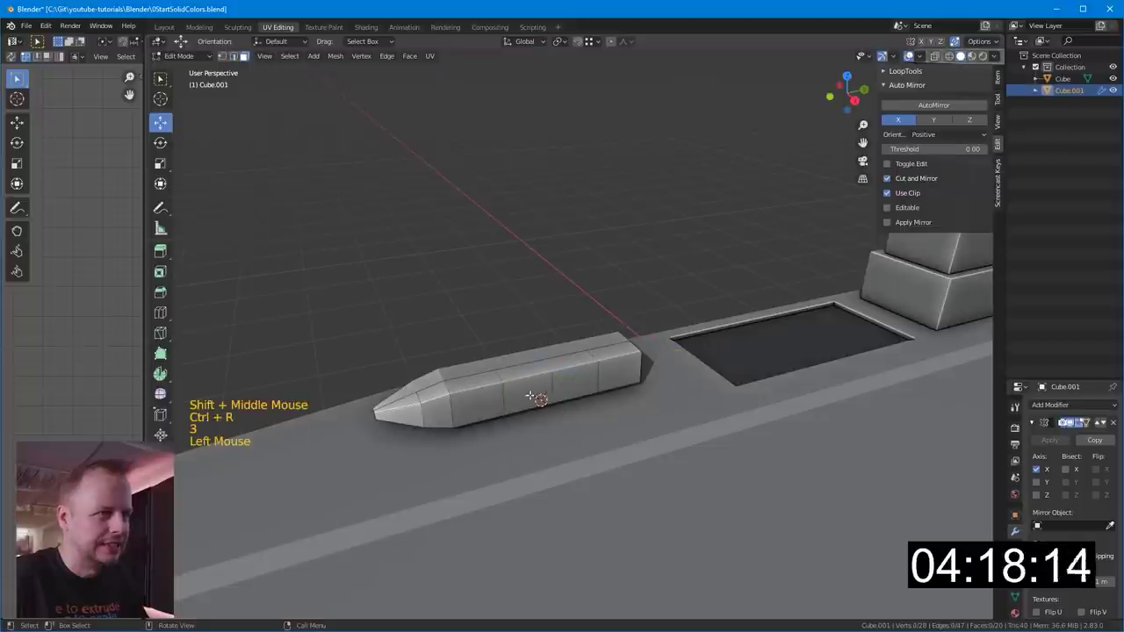
pyautogui.keyDown('shift'); pyautogui.click(575, 381); pyautogui.keyUp('shift')
pyautogui.keyDown('shift'); pyautogui.click(620, 369); pyautogui.keyUp('shift')
pyautogui.press('e')
pyautogui.moveTo(643, 368); pyautogui.dragTo(688, 370, button='middle')
pyautogui.click(676, 386)
# - Select the front outer edge of the wing block and move it about 0.03 m along Y
pyautogui.press('2')
pyautogui.click(506, 447)
pyautogui.moveTo(542, 424); pyautogui.dragTo(543, 424)
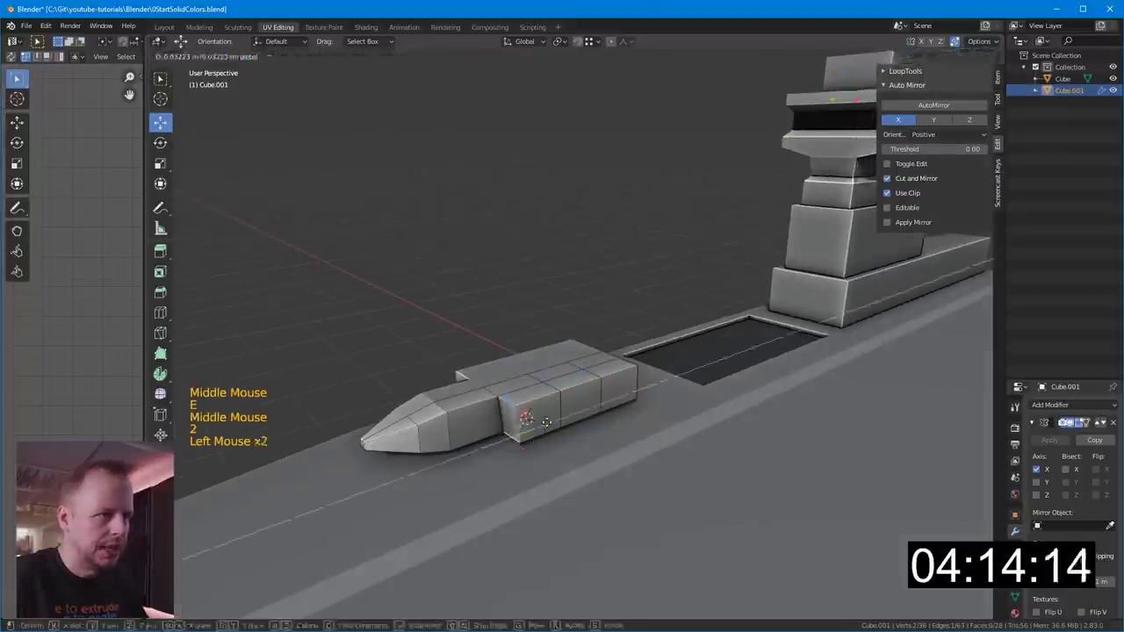
# - Inset the two front side faces of the wing block and extrude them outward about 0.63 m as a wing
pyautogui.press('3')
pyautogui.click(532, 411)
pyautogui.keyDown('shift'); pyautogui.click(573, 399); pyautogui.keyUp('shift')
pyautogui.press('i')
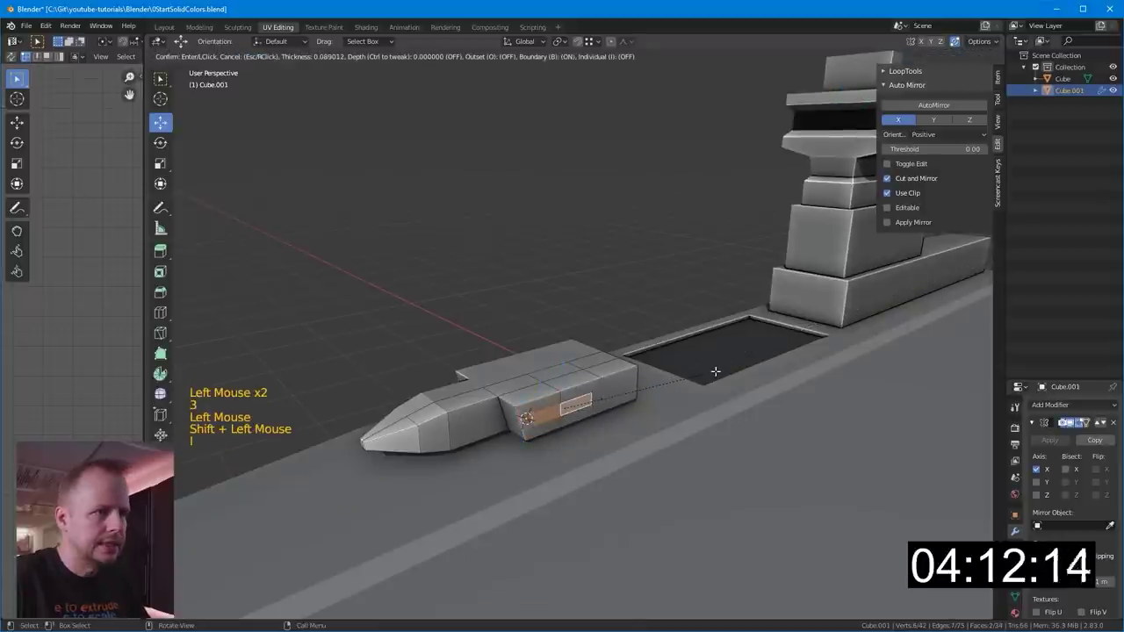
pyautogui.click(720, 371)
pyautogui.press('e')
pyautogui.click(693, 452)
# - Scale the wingtip faces to 0.459, shift them outward and rearward, and rotate them to sweep the wing back
pyautogui.press('KP_7')
pyautogui.press('KP_4')
pyautogui.press('s')
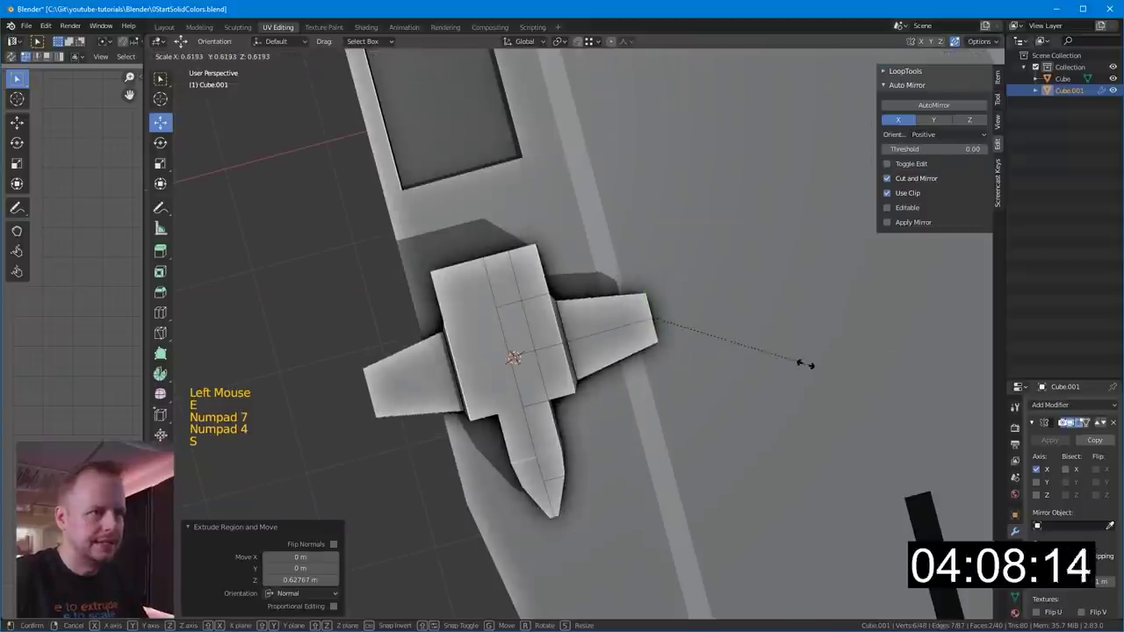
pyautogui.click(785, 394)
pyautogui.press('KP_7')
pyautogui.press('g')
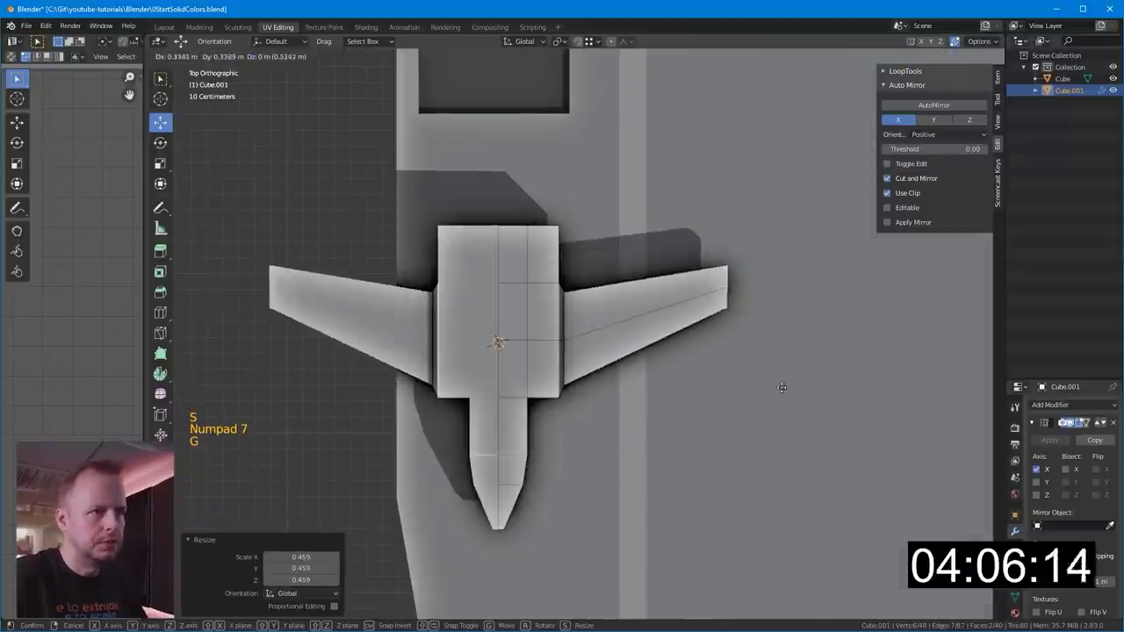
pyautogui.click(770, 384)
pyautogui.press('r')
pyautogui.click(794, 327)
# - Inset the rearmost side face of the fuselage and scale the inset face to 0.444 along Z
pyautogui.moveTo(795, 327); pyautogui.dragTo(662, 249, button='middle')
pyautogui.scroll(1, 662, 249)
pyautogui.click(665, 397)
pyautogui.moveTo(769, 392); pyautogui.dragTo(753, 376, button='middle')
pyautogui.press('i')
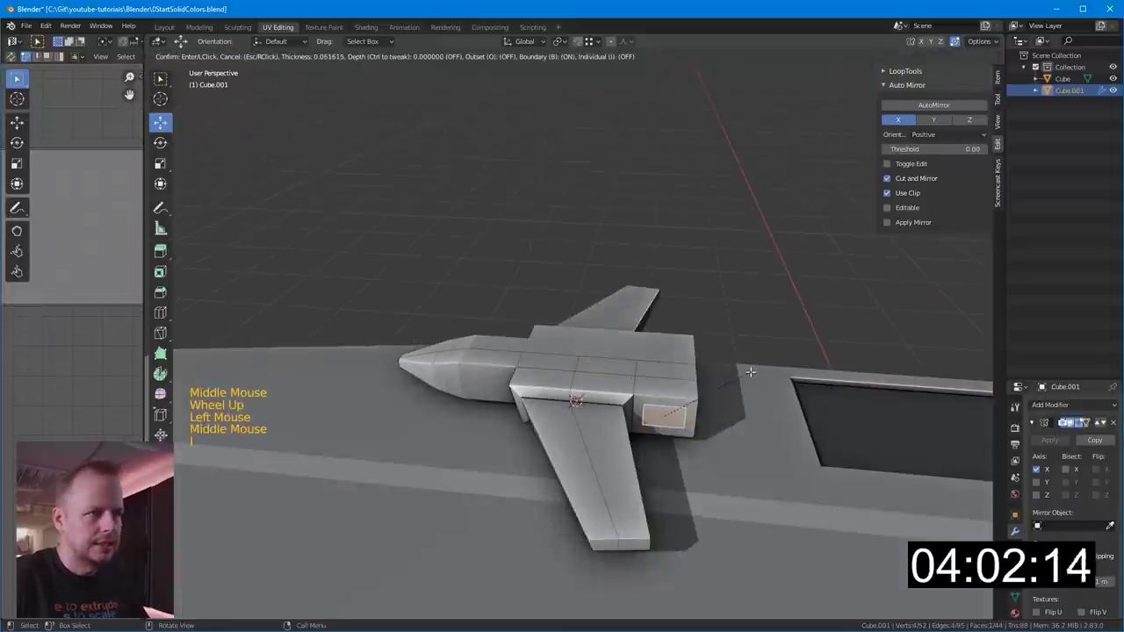
pyautogui.click(690, 385)
pyautogui.press('s')
pyautogui.press('z')
pyautogui.click(702, 384)
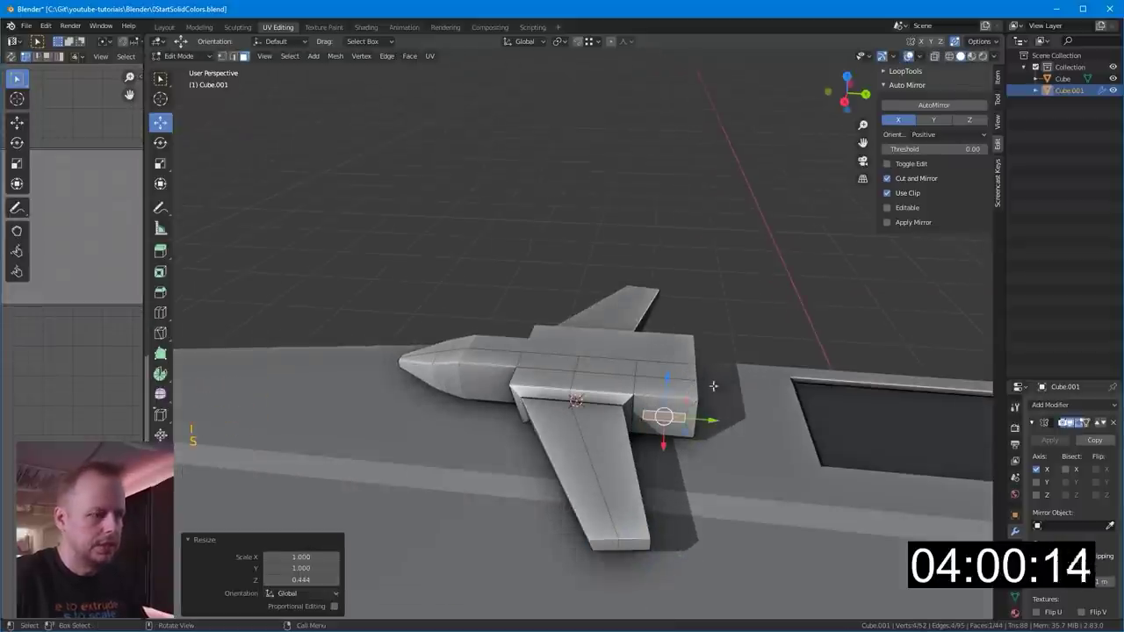
# - Extrude the inset face outward about 0.3 m as a tailplane, with its tip scaled down, shifted rearward and rotated
pyautogui.press('KP_7')
pyautogui.press('e')
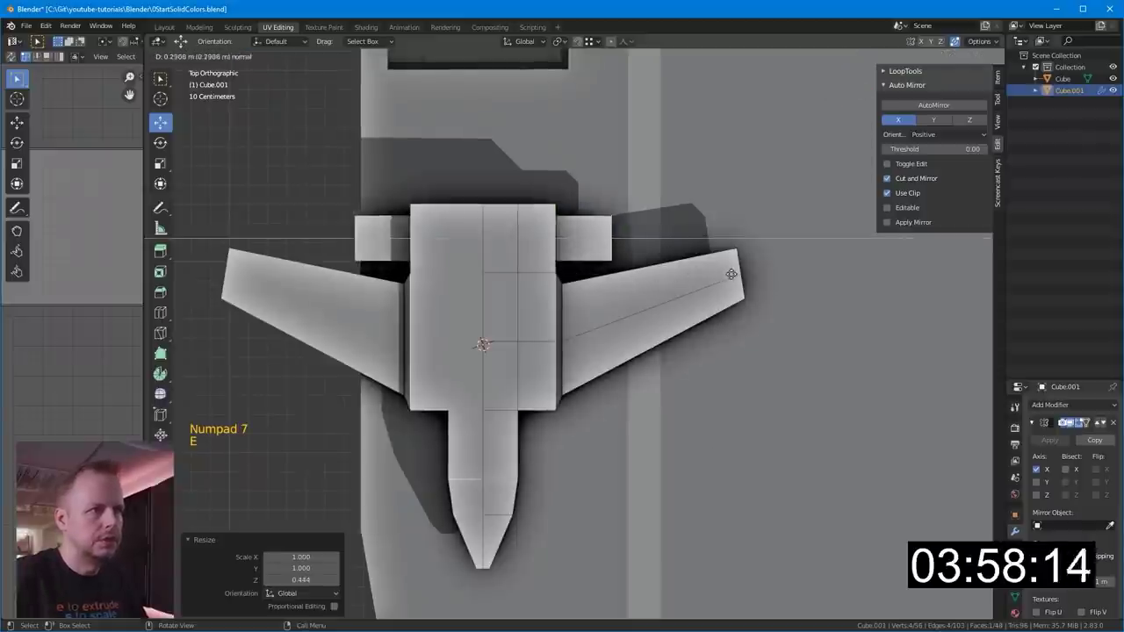
pyautogui.click(731, 273)
pyautogui.press('s')
pyautogui.click(679, 262)
pyautogui.press('g')
pyautogui.click(700, 225)
pyautogui.press('r')
pyautogui.click(677, 206)
# - Select the faces of the tailplane and shift them slightly toward the rear
pyautogui.scroll(1, 677, 205)
pyautogui.moveTo(677, 205); pyautogui.dragTo(755, 395, button='middle')
pyautogui.scroll(3, 648, 354)
pyautogui.moveTo(648, 355)
pyautogui.mouseDown(button='middle')
pyautogui.moveTo(579, 378)
pyautogui.moveTo(643, 376)
pyautogui.mouseUp(button='middle')
pyautogui.press('s')
pyautogui.press('3')
pyautogui.click(561, 384)
pyautogui.keyDown('shift'); pyautogui.click(572, 378); pyautogui.keyUp('shift')
pyautogui.keyDown('shift'); pyautogui.click(597, 375); pyautogui.keyUp('shift')
pyautogui.keyDown('shift'); pyautogui.click(610, 357); pyautogui.keyUp('shift')
pyautogui.moveTo(615, 387); pyautogui.dragTo(639, 392)
# - Select the tailplane's tip face and scale it to about 0.606 along Y
pyautogui.scroll(1, 527, 470)
pyautogui.moveTo(521, 472); pyautogui.dragTo(539, 477, button='middle')
pyautogui.click(521, 463)
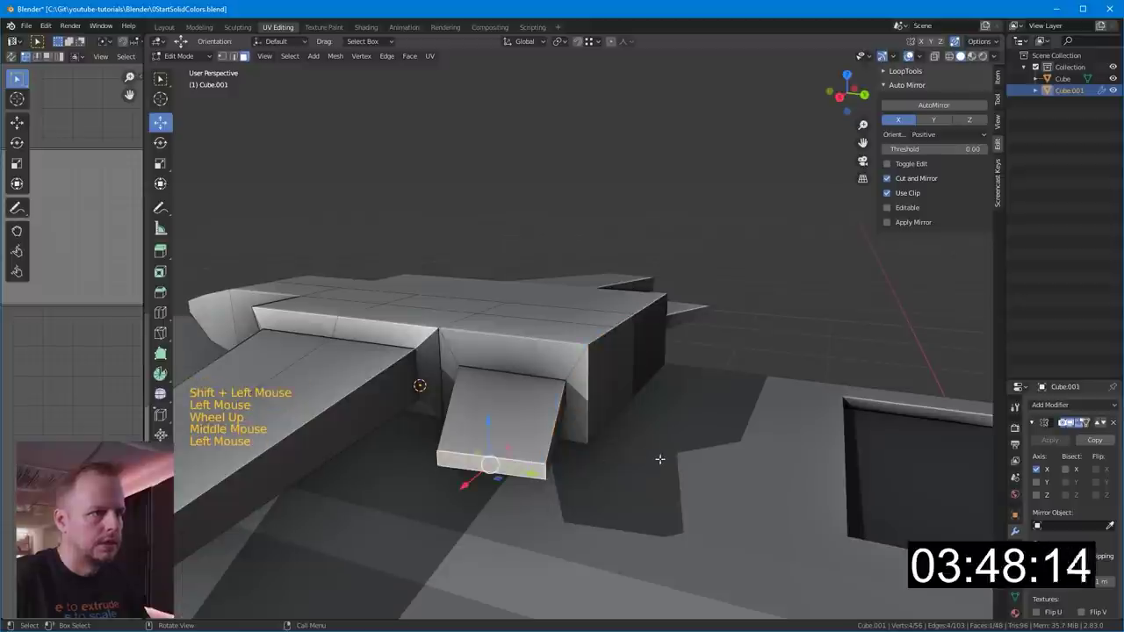
pyautogui.press('s')
pyautogui.press('y')
pyautogui.click(615, 432)
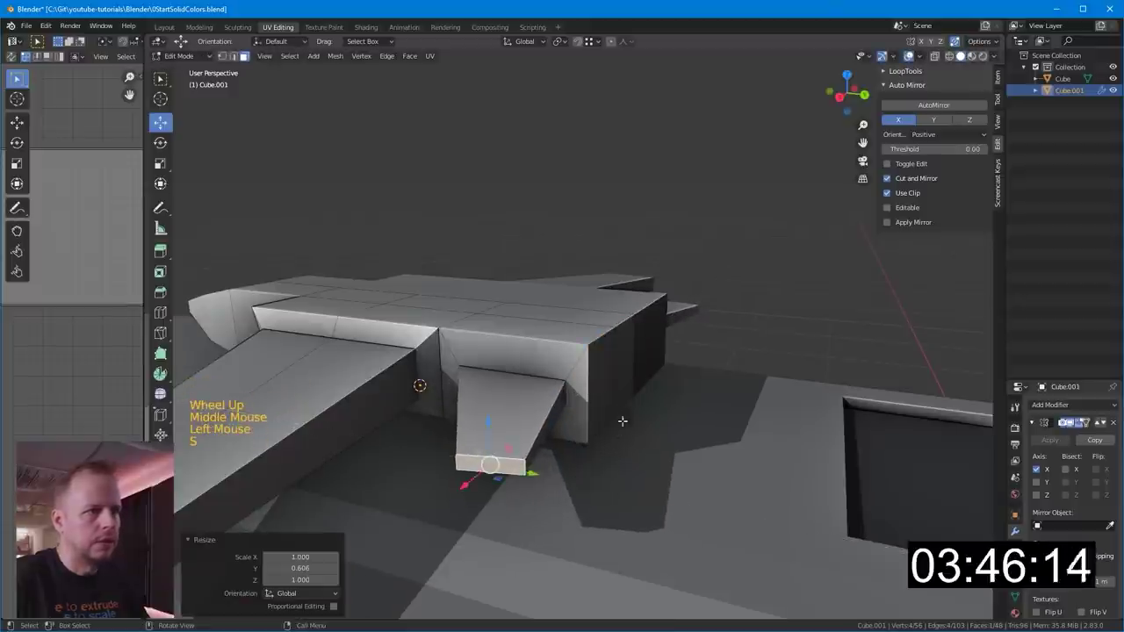
# - Move the centre vertical edge at the fuselage rear about 0.17 m forward along Y to form a notch
pyautogui.moveTo(615, 431); pyautogui.dragTo(545, 423, button='middle')
pyautogui.scroll(-1, 756, 400)
pyautogui.press('2')
pyautogui.click(768, 372)
pyautogui.click(768, 372)
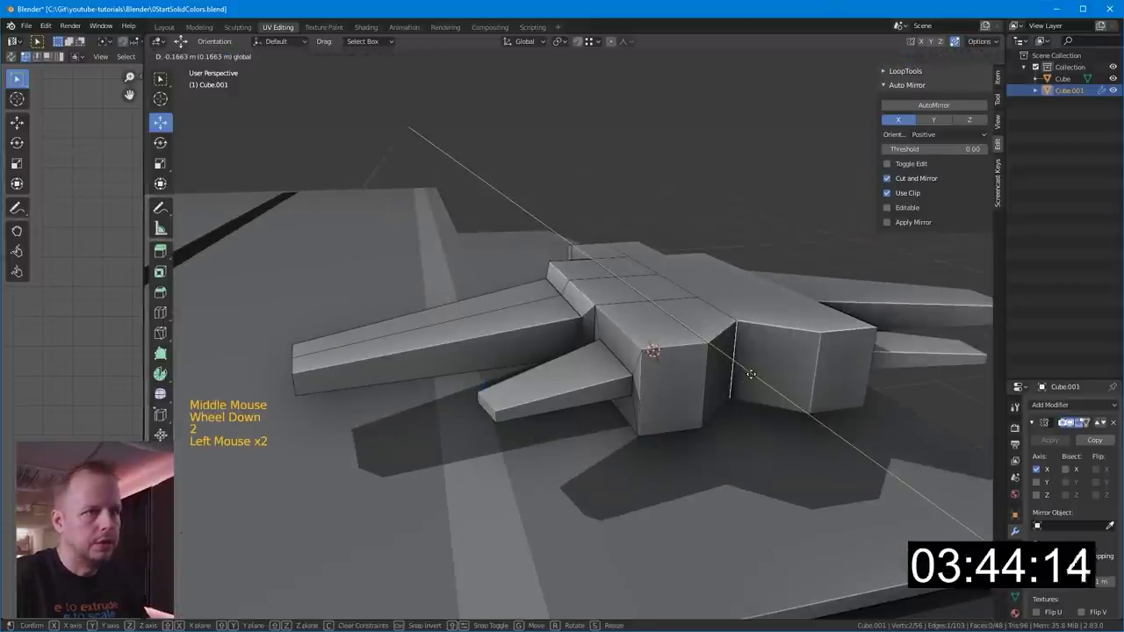
pyautogui.press('3')
pyautogui.click(713, 380)
pyautogui.press('3')
pyautogui.click(676, 385)
pyautogui.moveTo(713, 382); pyautogui.dragTo(774, 408, button='middle')
pyautogui.click(777, 409)
pyautogui.click(737, 310)
# - Select the lengthwise top edge and vertical rear edge beside the notch and shift them slightly
pyautogui.press('2')
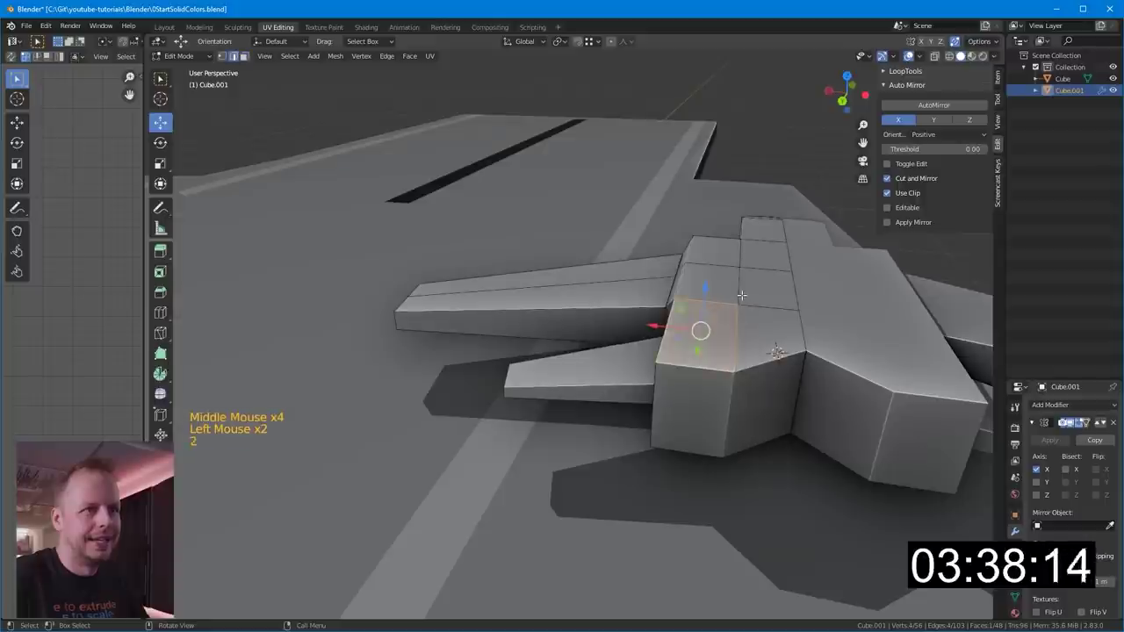
pyautogui.click(738, 308)
pyautogui.keyDown('shift'); pyautogui.click(737, 308); pyautogui.keyUp('shift')
pyautogui.moveTo(738, 308)
pyautogui.mouseDown(button='middle')
pyautogui.moveTo(742, 337)
pyautogui.moveTo(753, 312)
pyautogui.mouseUp(button='middle')
pyautogui.press('a')
pyautogui.press('a')
pyautogui.press('a')
pyautogui.keyDown('alt'); pyautogui.keyDown('shift'); pyautogui.click(742, 334); pyautogui.keyUp('shift'); pyautogui.keyUp('alt')
pyautogui.click(742, 337)
pyautogui.keyDown('shift'); pyautogui.click(742, 337); pyautogui.keyUp('shift')
pyautogui.keyDown('shift'); pyautogui.click(770, 469); pyautogui.keyUp('shift')
pyautogui.keyDown('shift'); pyautogui.click(770, 469); pyautogui.keyUp('shift')
pyautogui.moveTo(770, 469); pyautogui.dragTo(734, 342, button='middle')
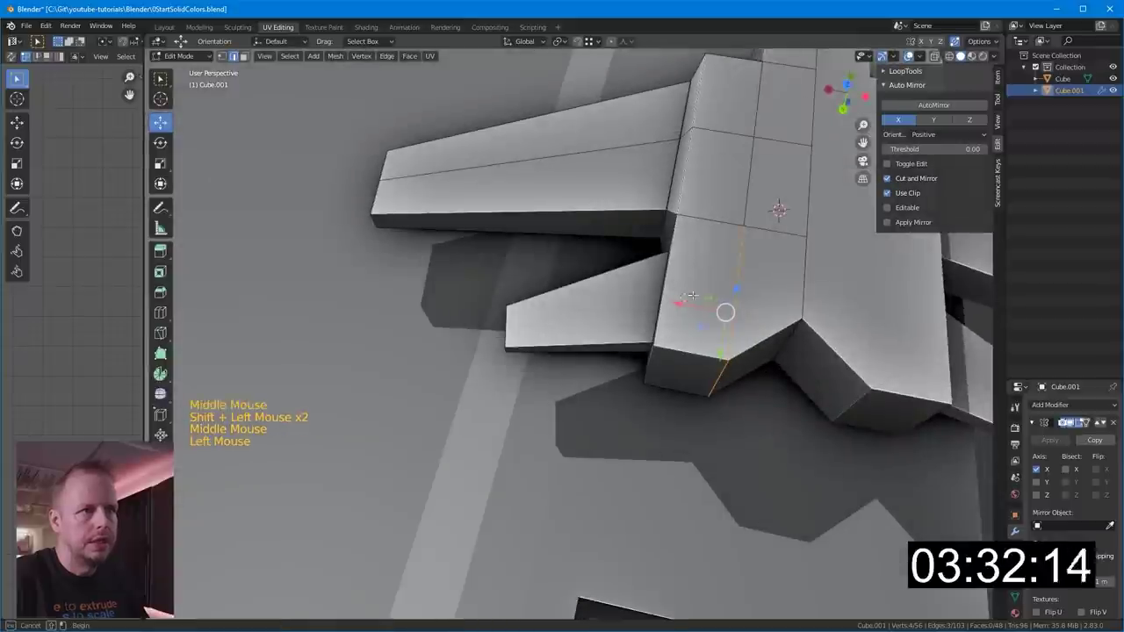
pyautogui.hotkey('ctrl', 'z')
pyautogui.moveTo(728, 311); pyautogui.dragTo(713, 310)
# - Select a vertex on the fuselage top beside the wing and shift it slightly
pyautogui.moveTo(713, 310); pyautogui.dragTo(624, 261, button='middle')
pyautogui.press('2')
pyautogui.press('1')
pyautogui.click(563, 198)
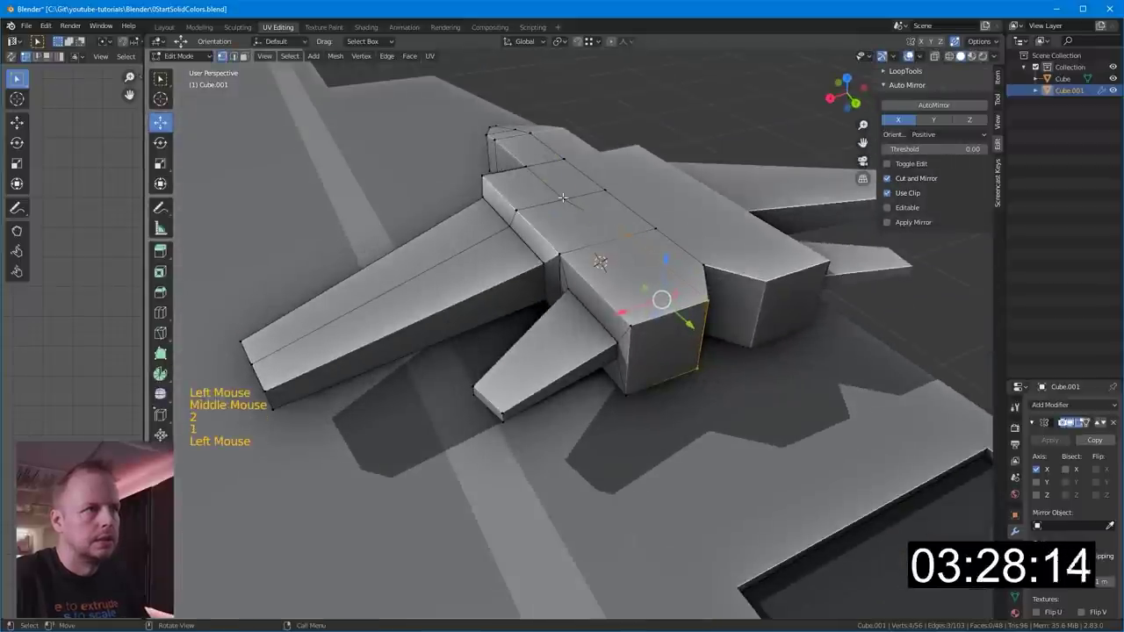
pyautogui.moveTo(533, 210); pyautogui.dragTo(549, 206)
# - Extrude the fuselage's rear face about 0.105 m, scale it to 0.679 and shift it about 0.04 m along Y
pyautogui.moveTo(683, 356); pyautogui.dragTo(699, 325, button='middle')
pyautogui.press('3')
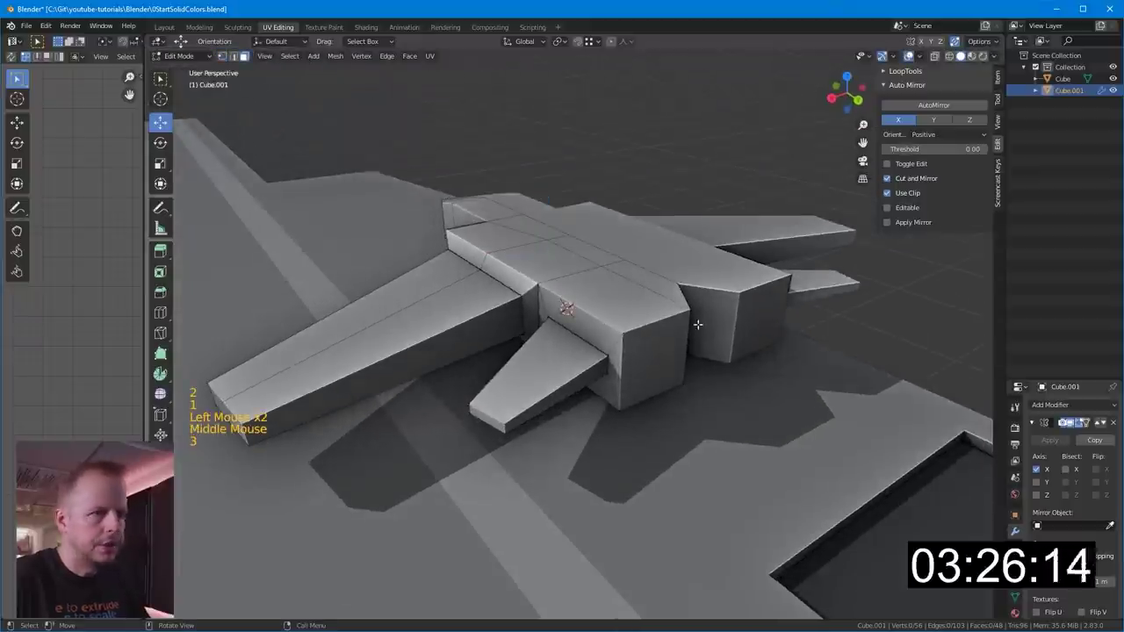
pyautogui.click(668, 336)
pyautogui.press('e')
pyautogui.click(736, 316)
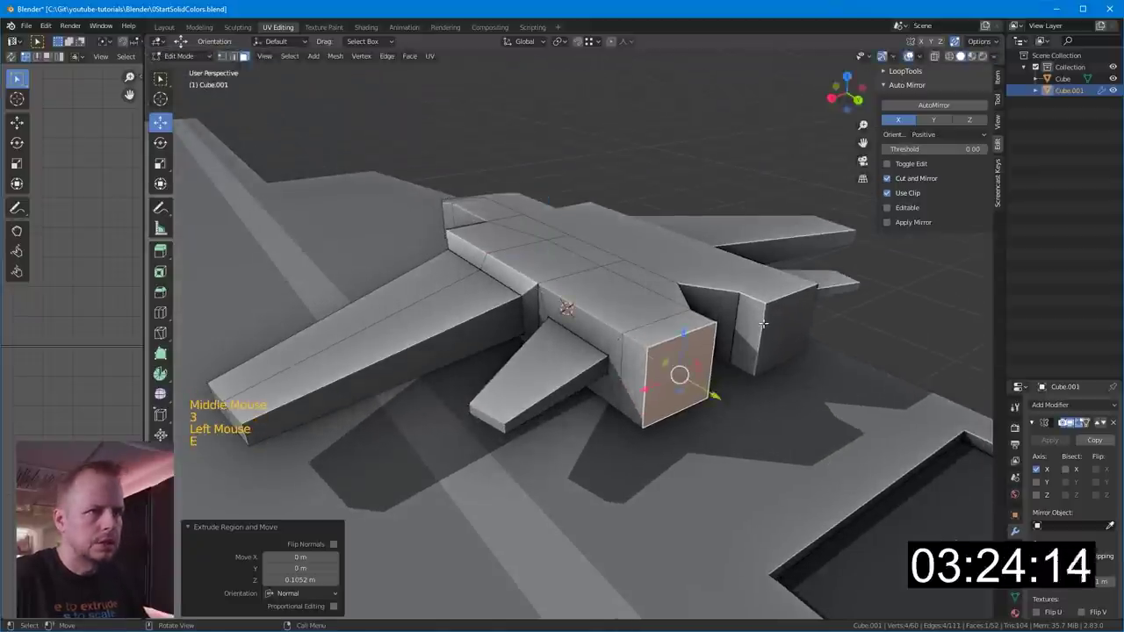
pyautogui.press('s')
pyautogui.click(731, 335)
pyautogui.moveTo(708, 391); pyautogui.dragTo(715, 383)
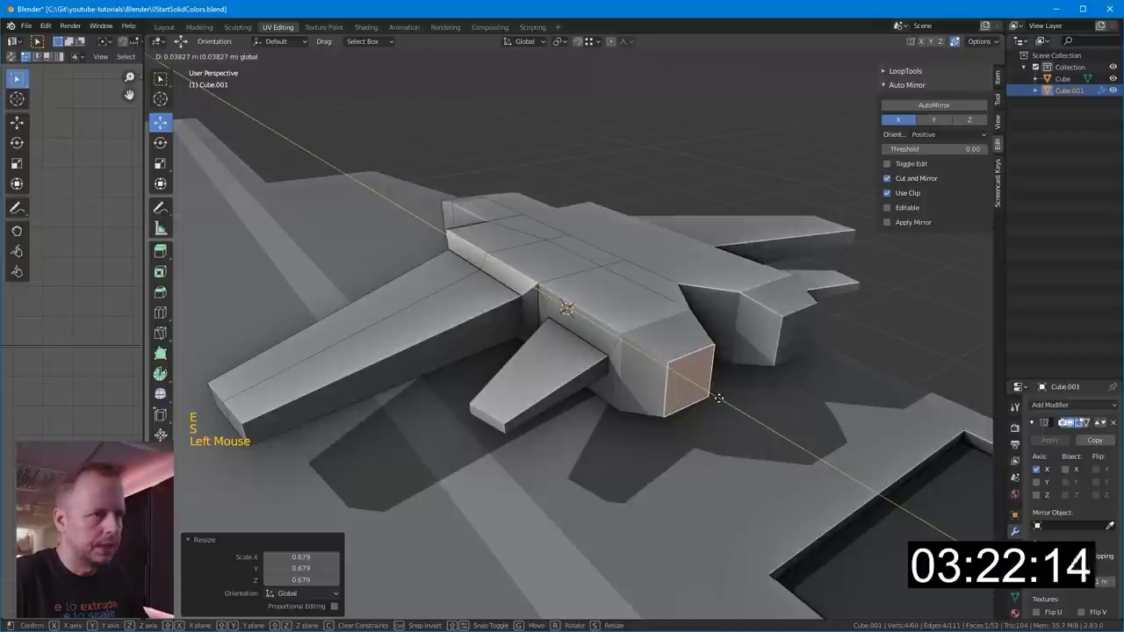
# - Inset the engine's rear face about 0.038 m, extrude it inward about 0.12 m and select the whole recess
pyautogui.press('i')
pyautogui.click(820, 383)
pyautogui.press('e')
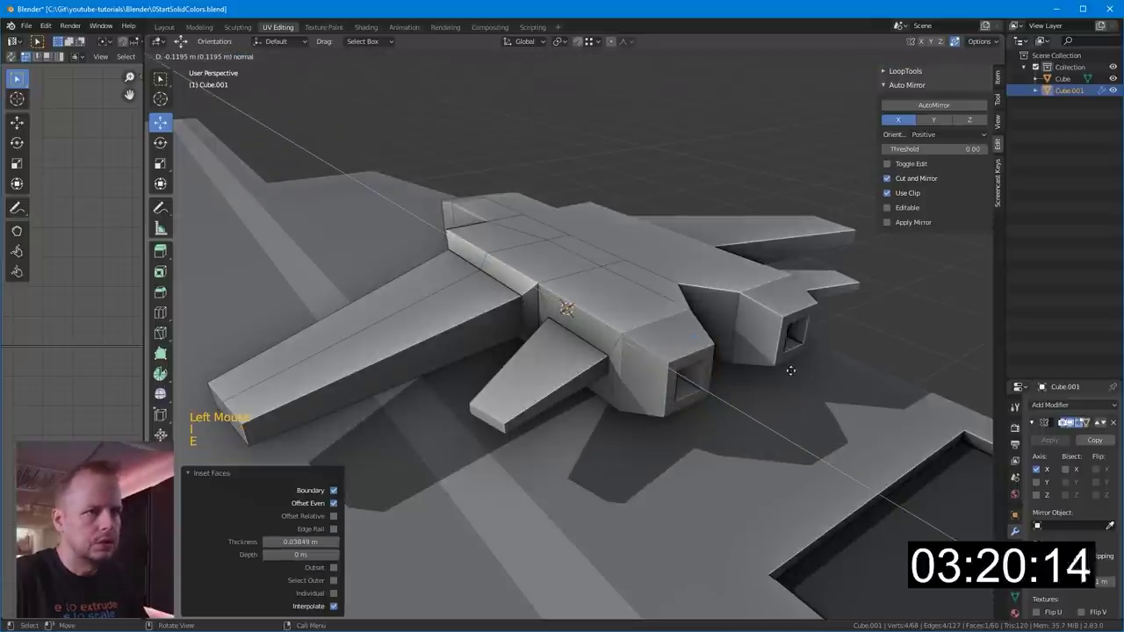
pyautogui.click(796, 370)
pyautogui.press('ctrl+KP_Add')
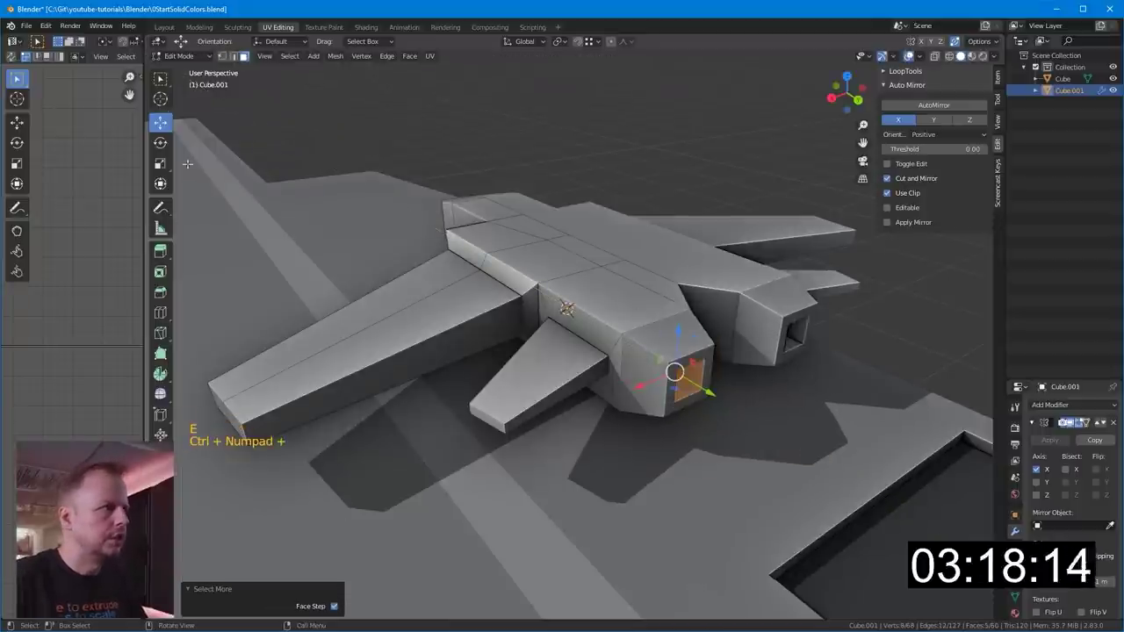
# - Assign the existing palette material named Material to the aircraft and return to UV editing
pyautogui.scroll(3, 101, 290)
pyautogui.scroll(-12, 100, 290)
pyautogui.scroll(6, 100, 294)
pyautogui.press('Tab')
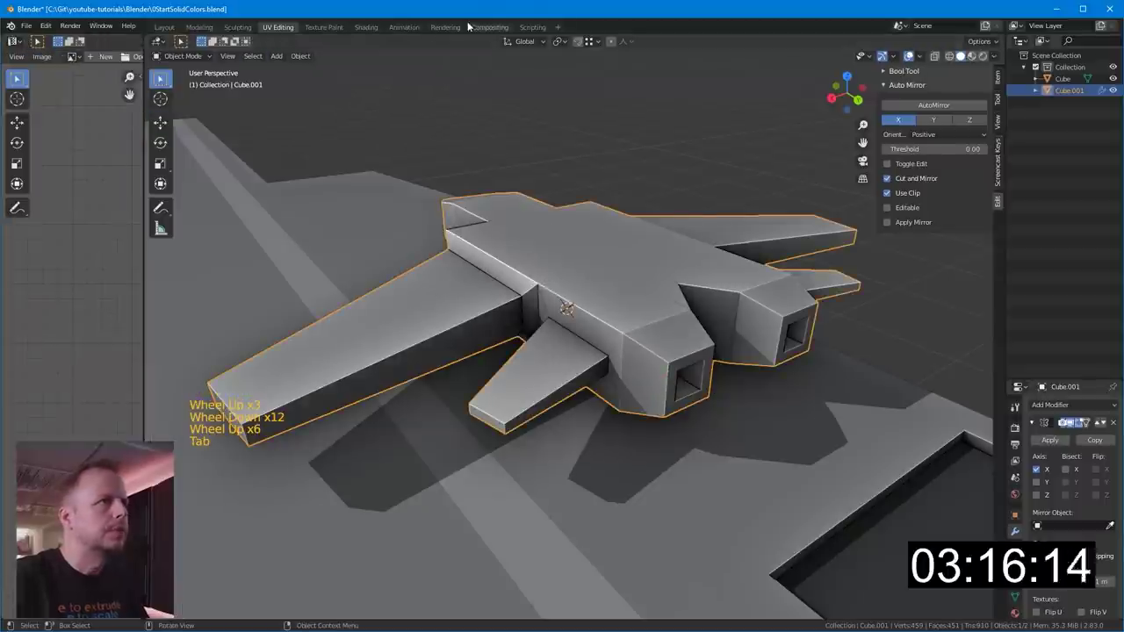
pyautogui.click(366, 27)
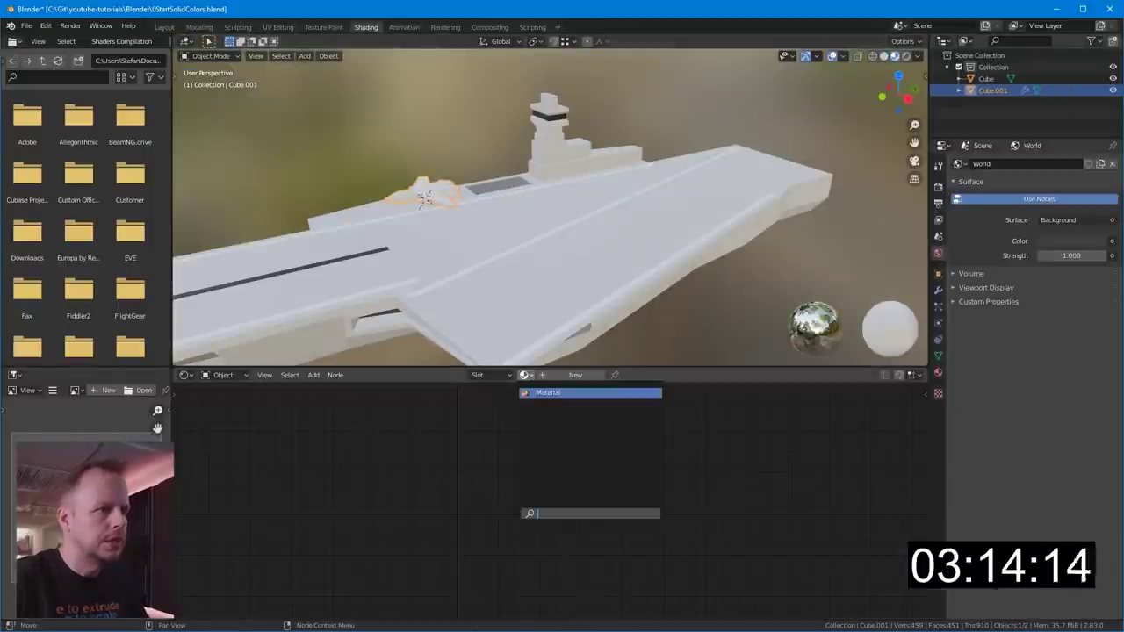
pyautogui.click(277, 27)
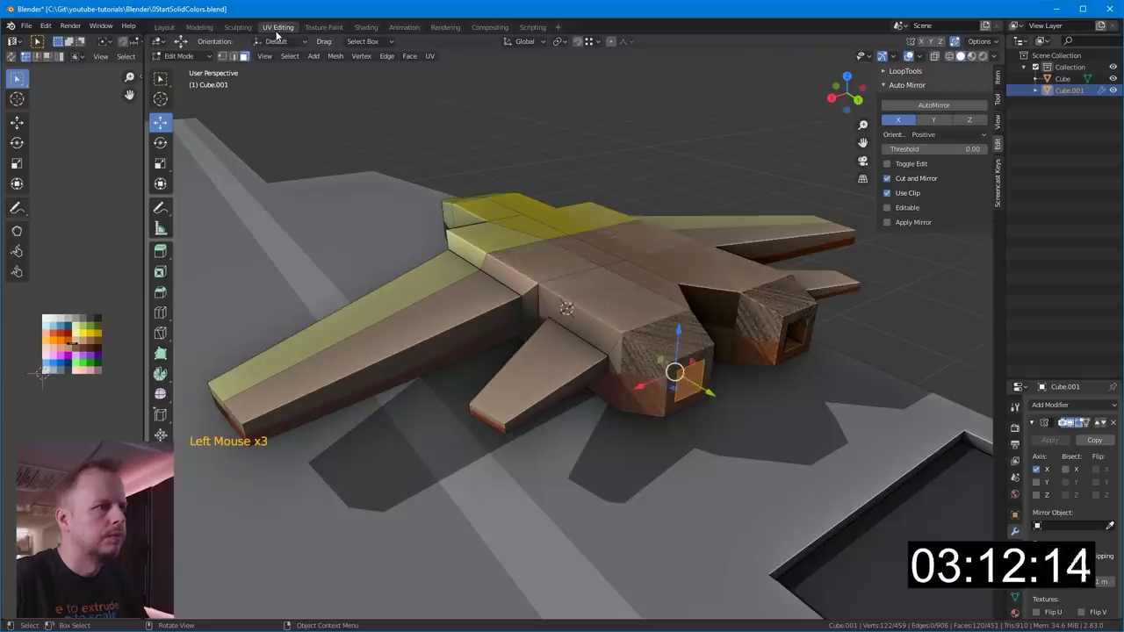
# - Select all aircraft faces, shrink their UVs to a tiny point and place them on a grey palette swatch
pyautogui.press('Tab')
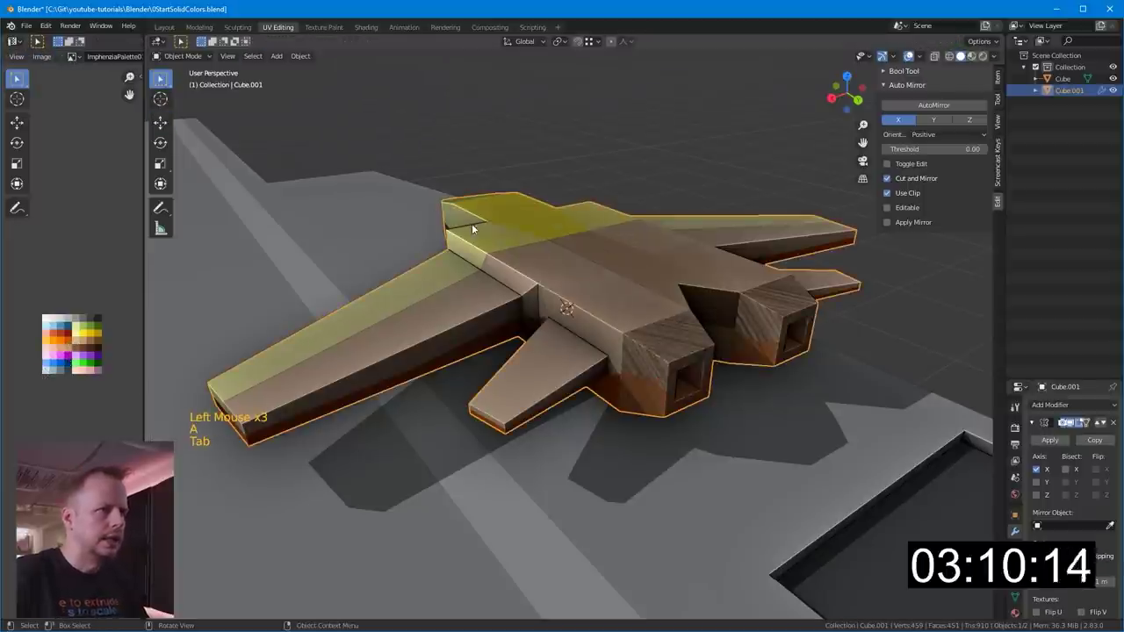
pyautogui.press('Tab')
pyautogui.press('a')
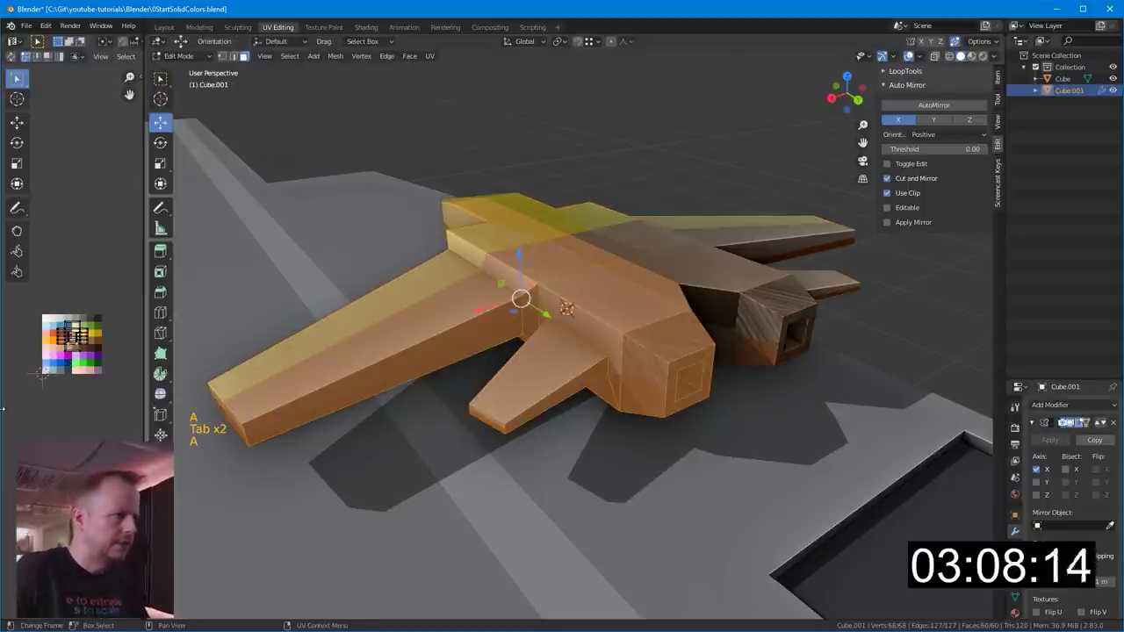
pyautogui.press('s')
pyautogui.click(65, 348)
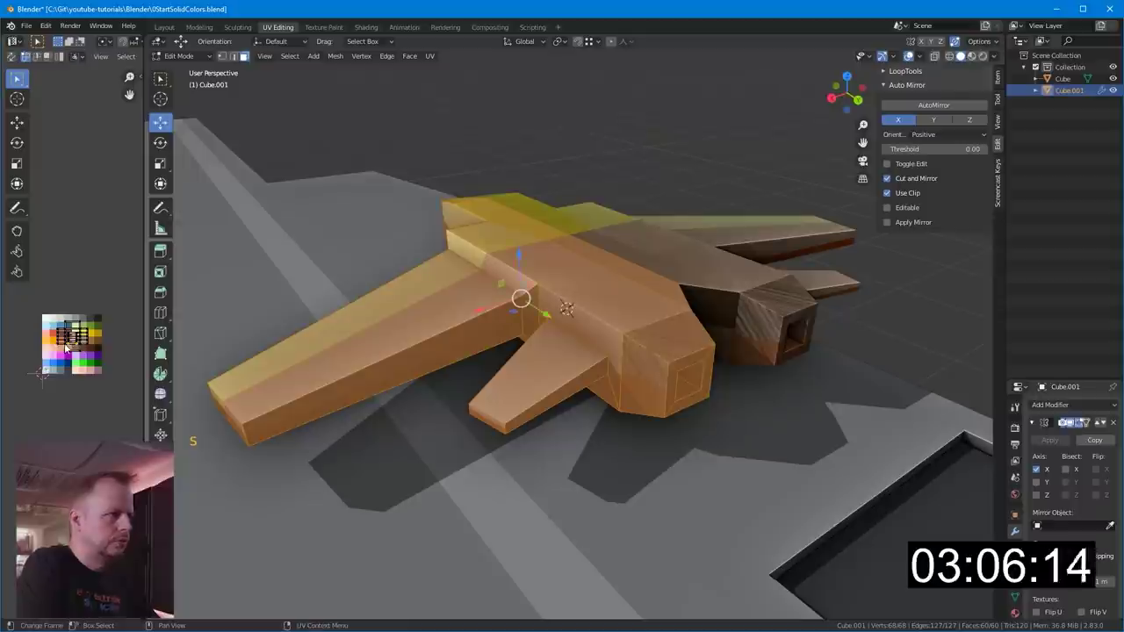
pyautogui.press('s')
pyautogui.click(68, 343)
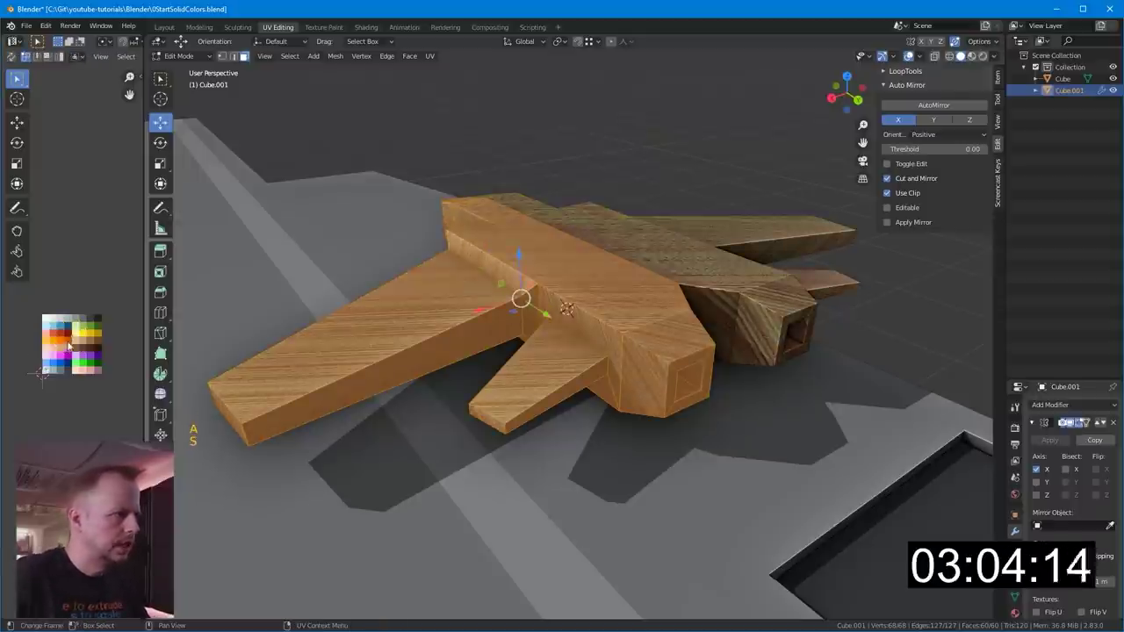
pyautogui.scroll(3, 72, 342)
pyautogui.press('g')
pyautogui.click(79, 332)
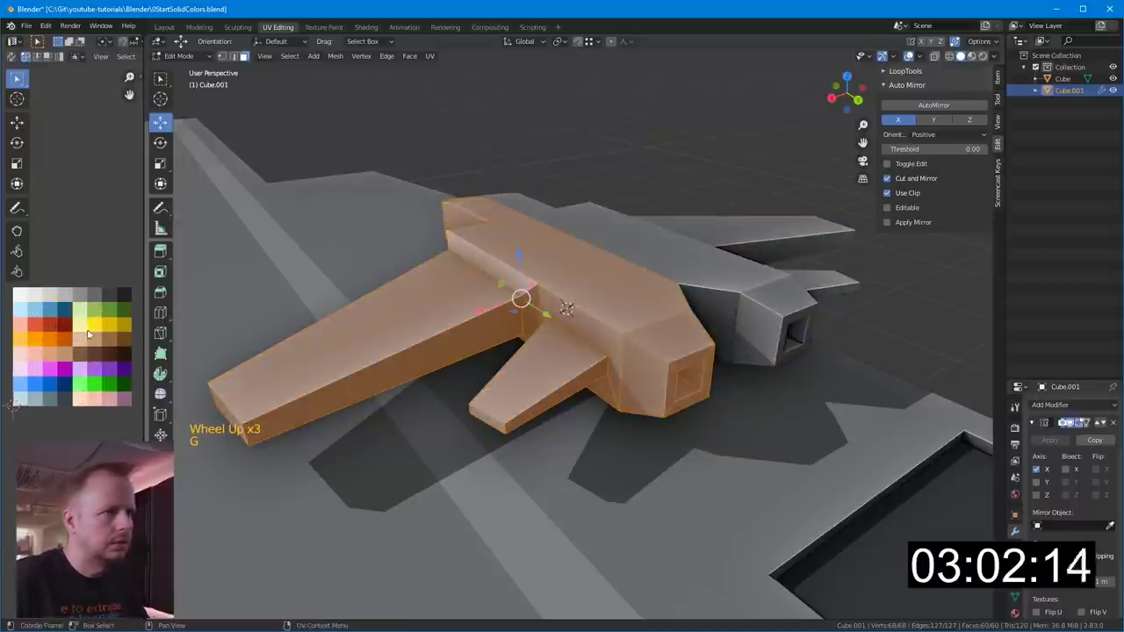
# - Select the recessed faces of the engine nozzle and move their UVs onto the black palette colour
pyautogui.moveTo(703, 373); pyautogui.dragTo(664, 342, button='middle')
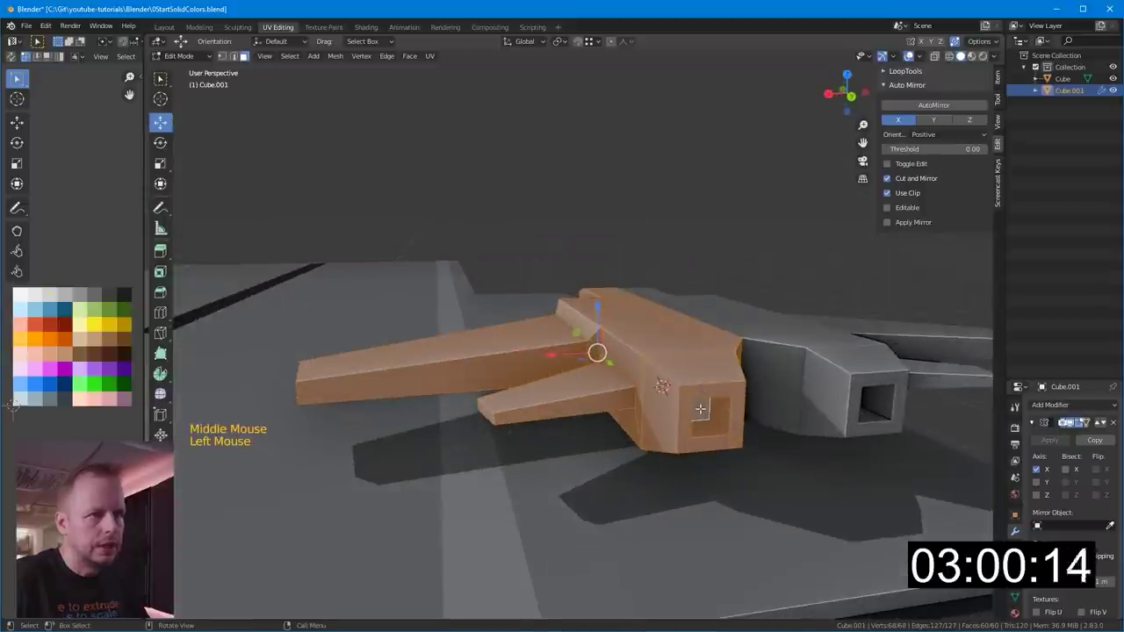
pyautogui.click(700, 410)
pyautogui.press('ctrl+KP_Add')
pyautogui.press('g')
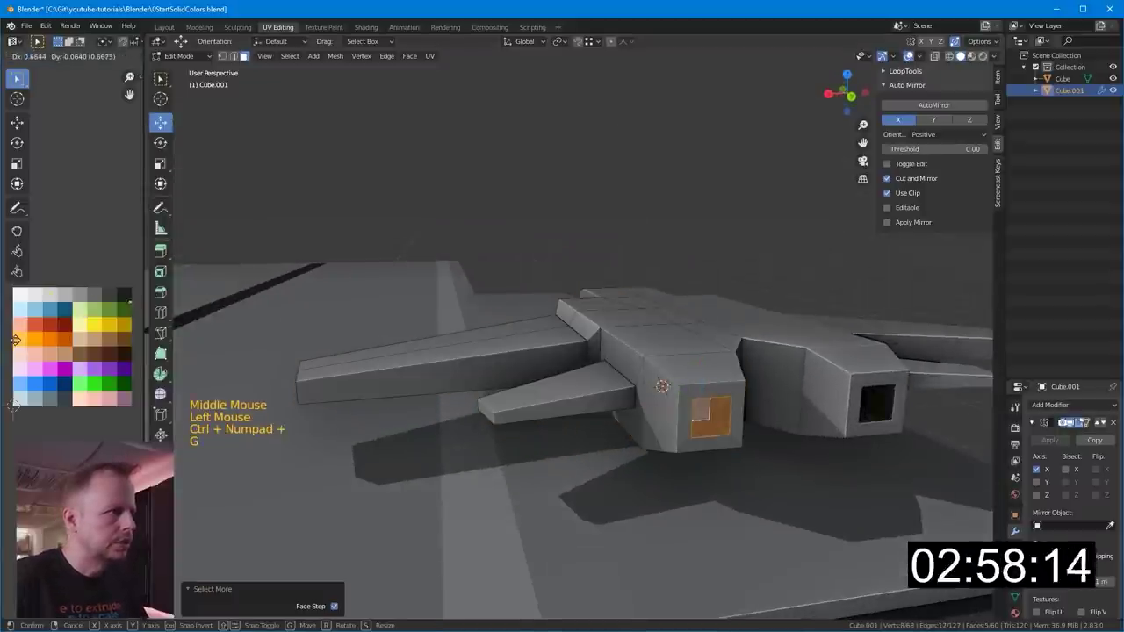
pyautogui.click(13, 338)
# - Inset the front face of the wing block and extrude it into the body as an air intake
pyautogui.moveTo(421, 325); pyautogui.dragTo(487, 385, button='middle')
pyautogui.scroll(-3, 655, 374)
pyautogui.press('3')
pyautogui.click(378, 474)
pyautogui.press('i')
pyautogui.click(575, 410)
pyautogui.press('e')
pyautogui.rightClick(483, 387)
# - Select the recessed faces of the air intake, move their UVs onto the black palette colour and leave Edit Mode
pyautogui.keyDown('shift'); pyautogui.moveTo(332, 438); pyautogui.dragTo(392, 362, button='middle'); pyautogui.keyUp('shift')
pyautogui.moveTo(390, 362); pyautogui.dragTo(422, 374)
pyautogui.press('ctrl+KP_Add')
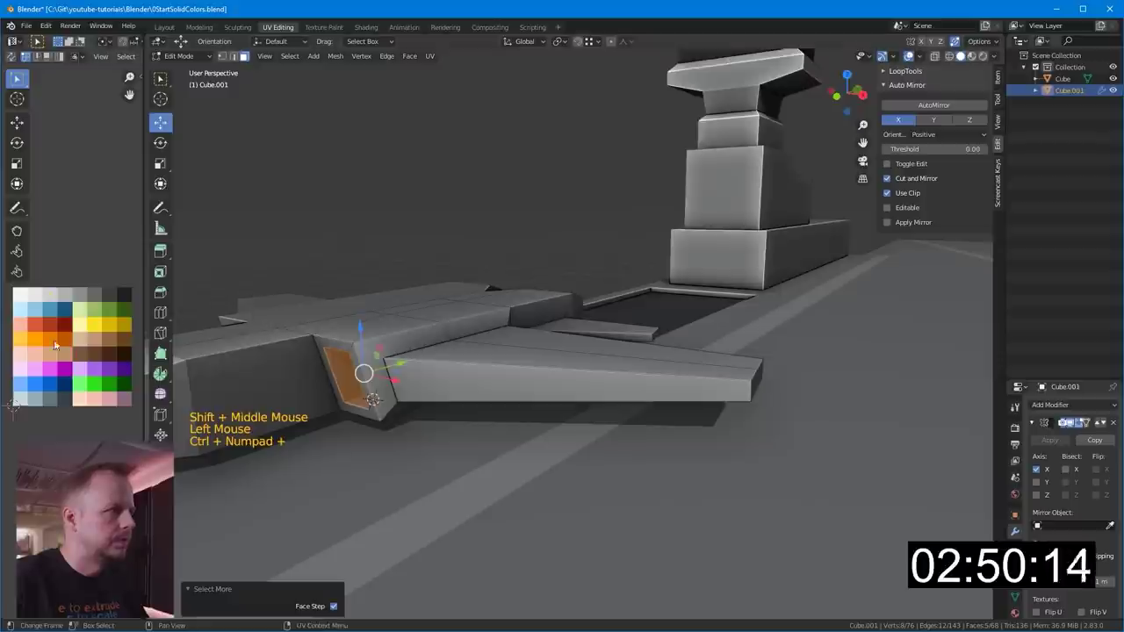
pyautogui.press('g')
pyautogui.click(125, 338)
pyautogui.scroll(-2, 492, 250)
pyautogui.moveTo(492, 250); pyautogui.dragTo(518, 231, button='middle')
pyautogui.press('Tab')
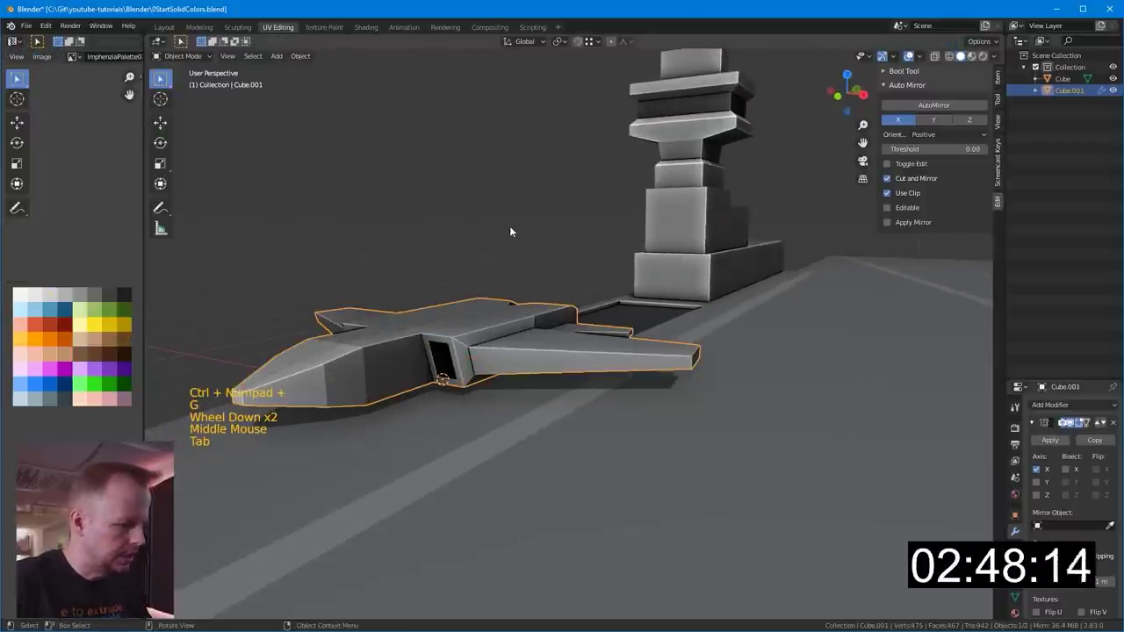
# - Select the jet instead of the carrier and open it in Edit Mode with edge selection
pyautogui.moveTo(598, 307); pyautogui.dragTo(464, 357, button='middle')
pyautogui.scroll(-1, 527, 347)
pyautogui.press('3')
pyautogui.click(507, 370)
pyautogui.press('Tab')
pyautogui.press('3')
pyautogui.press('Tab')
pyautogui.press('Tab')
pyautogui.press('2')
pyautogui.click(493, 350)
pyautogui.press('Tab')
pyautogui.press('2')
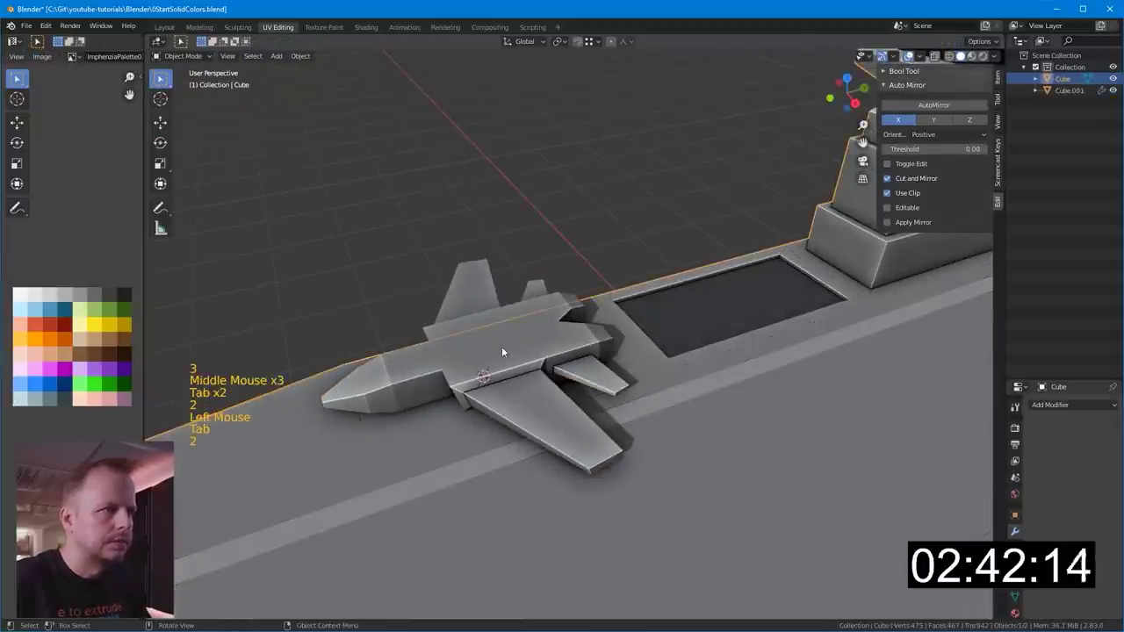
pyautogui.click(503, 348)
pyautogui.press('Tab')
pyautogui.press('2')
# - Select two edges on top of the jet's rear body and move them down
pyautogui.click(510, 336)
pyautogui.keyDown('shift'); pyautogui.click(560, 316); pyautogui.keyUp('shift')
pyautogui.moveTo(525, 300); pyautogui.dragTo(527, 327)
pyautogui.moveTo(527, 327); pyautogui.dragTo(545, 318, button='middle')
pyautogui.press('2')
pyautogui.click(551, 329)
pyautogui.moveTo(554, 312)
pyautogui.mouseDown()
pyautogui.moveTo(552, 332)
pyautogui.moveTo(549, 304)
pyautogui.mouseUp()
pyautogui.hotkey('ctrl', 'z')
# - Inset the rear top face of the jet's engine block to form the base of a tail fin
pyautogui.press('3')
pyautogui.click(566, 344)
pyautogui.moveTo(566, 345); pyautogui.dragTo(580, 338, button='middle')
pyautogui.press('i')
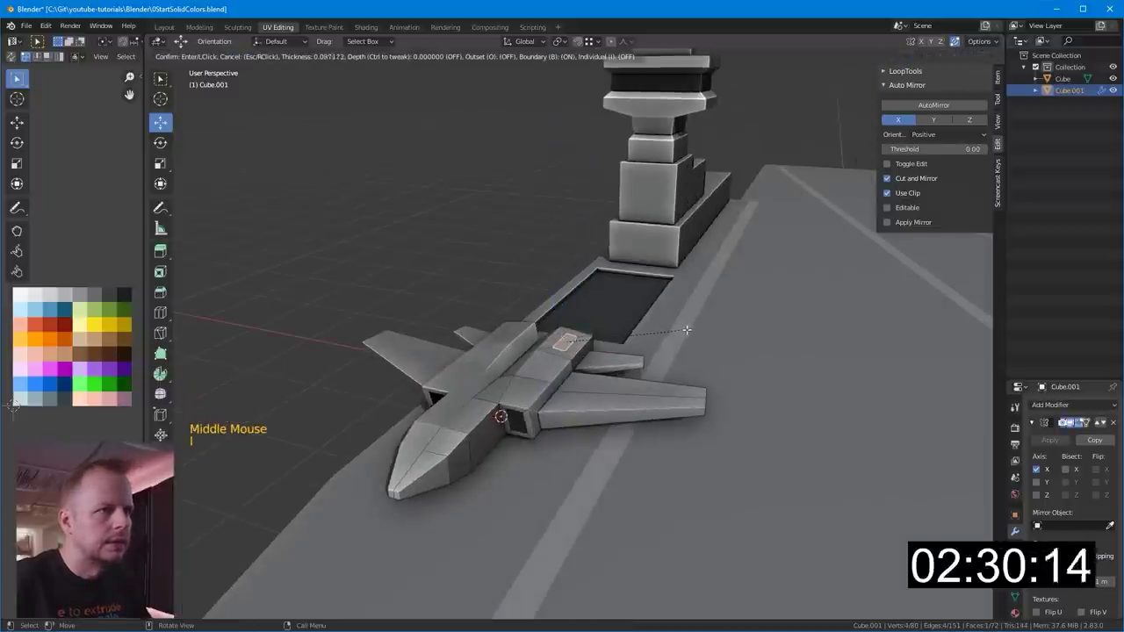
pyautogui.click(687, 330)
pyautogui.moveTo(566, 306); pyautogui.dragTo(567, 300)
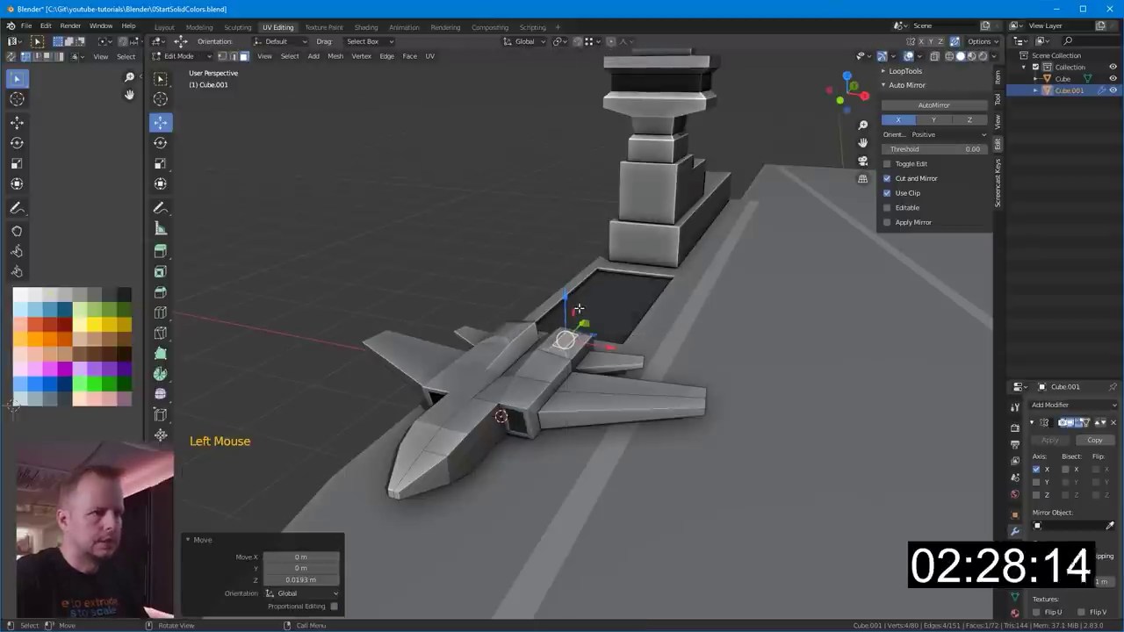
pyautogui.hotkey('ctrl', 'z')
# - Extrude the inset face upward in side view, shrink its end face and shift it to shape a swept tail fin
pyautogui.press('KP_3')
pyautogui.press('e')
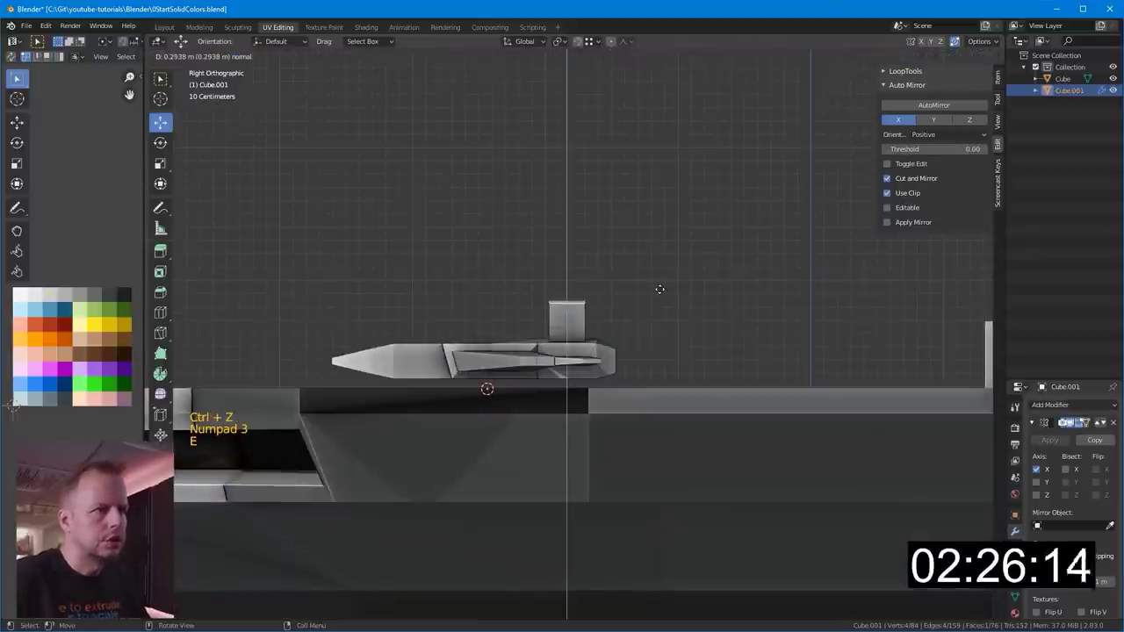
pyautogui.click(646, 285)
pyautogui.press('s')
pyautogui.click(642, 282)
pyautogui.press('g')
pyautogui.click(653, 281)
# - Move the small face in front of the tail fin's base about 0.08 m forward along Y
pyautogui.moveTo(653, 281); pyautogui.dragTo(527, 364, button='middle')
pyautogui.scroll(4, 527, 364)
pyautogui.click(525, 367)
pyautogui.scroll(-2, 566, 369)
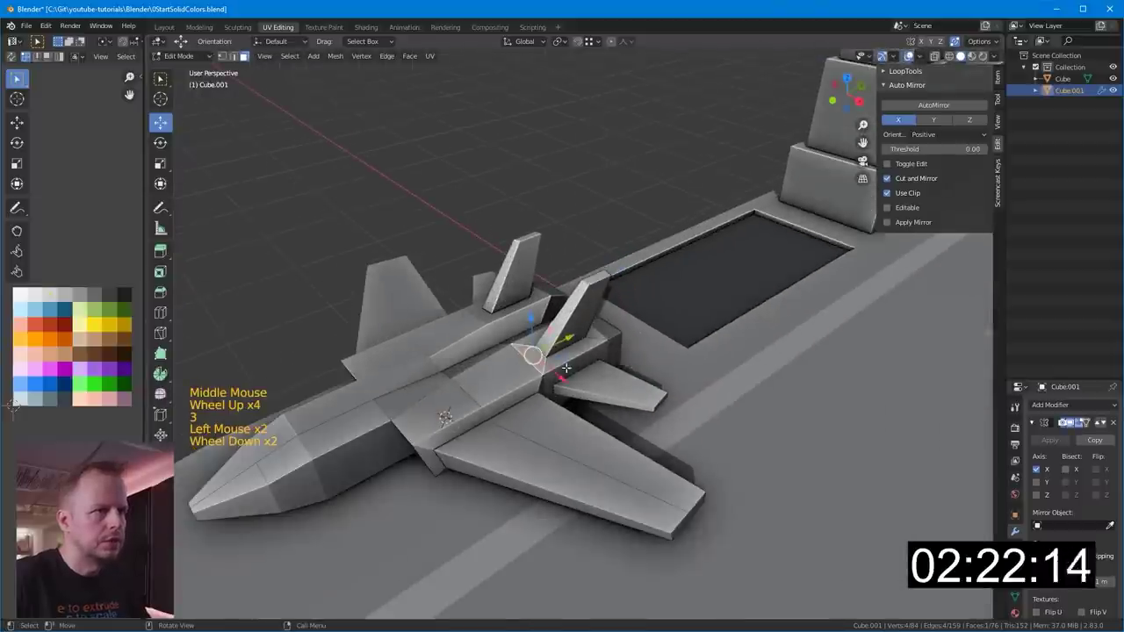
pyautogui.press('g')
pyautogui.press('g')
pyautogui.rightClick(564, 342)
pyautogui.moveTo(568, 340); pyautogui.dragTo(554, 357)
pyautogui.moveTo(554, 357); pyautogui.dragTo(546, 364, button='middle')
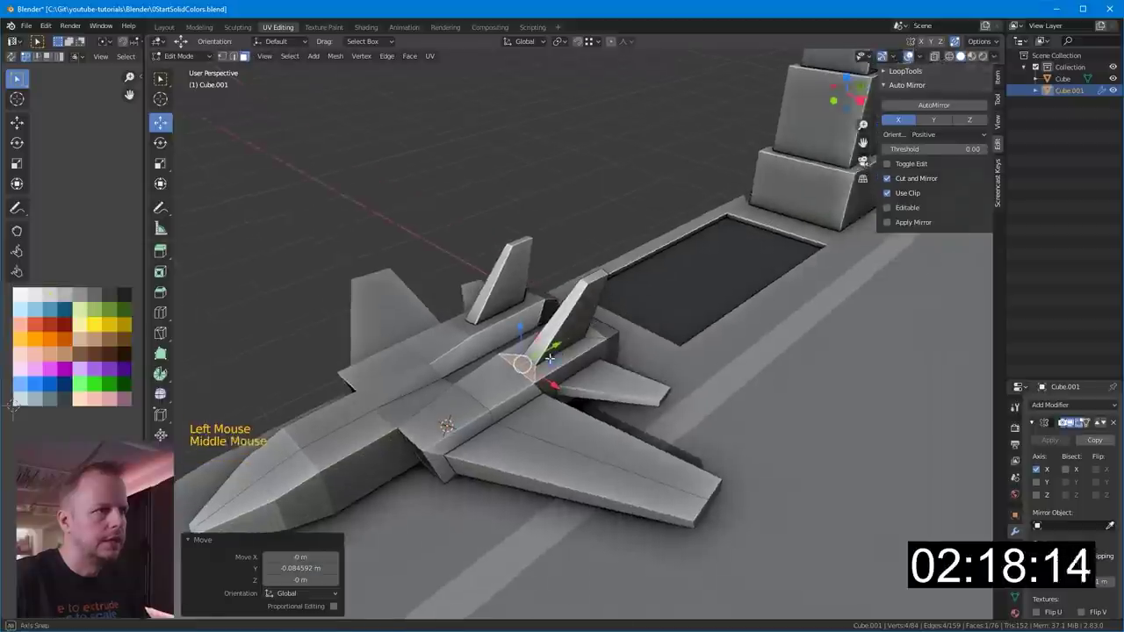
# - Grow the selection from the nose tip over the forward fuselage and move it forward to lengthen the nose
pyautogui.press('3')
pyautogui.click(349, 436)
pyautogui.keyDown('shift'); pyautogui.moveTo(360, 444); pyautogui.dragTo(431, 420, button='middle'); pyautogui.keyUp('shift')
pyautogui.scroll(-1, 447, 393)
pyautogui.scroll(-1, 446, 395)
pyautogui.click(416, 428)
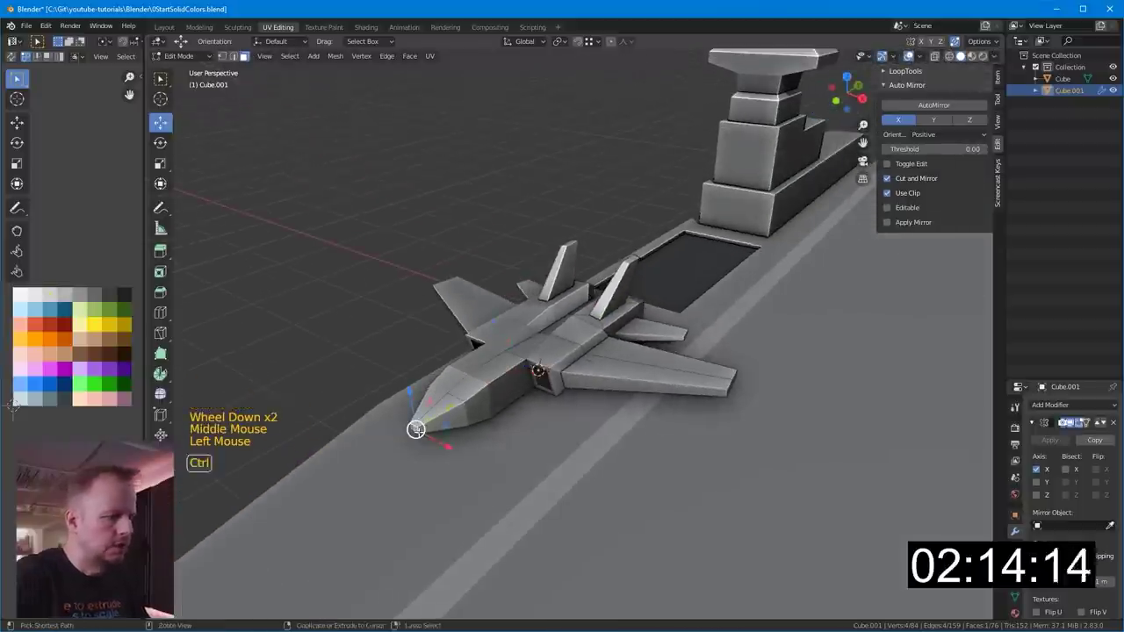
pyautogui.press('ctrl+KP_Add')
pyautogui.press('ctrl+KP_Add')
pyautogui.press('ctrl+KP_Add')
pyautogui.moveTo(482, 388); pyautogui.dragTo(458, 406)
# - Inset the two top faces behind the nose together and raise them as a cockpit canopy
pyautogui.press('3')
pyautogui.click(452, 393)
pyautogui.keyDown('shift'); pyautogui.click(497, 368); pyautogui.keyUp('shift')
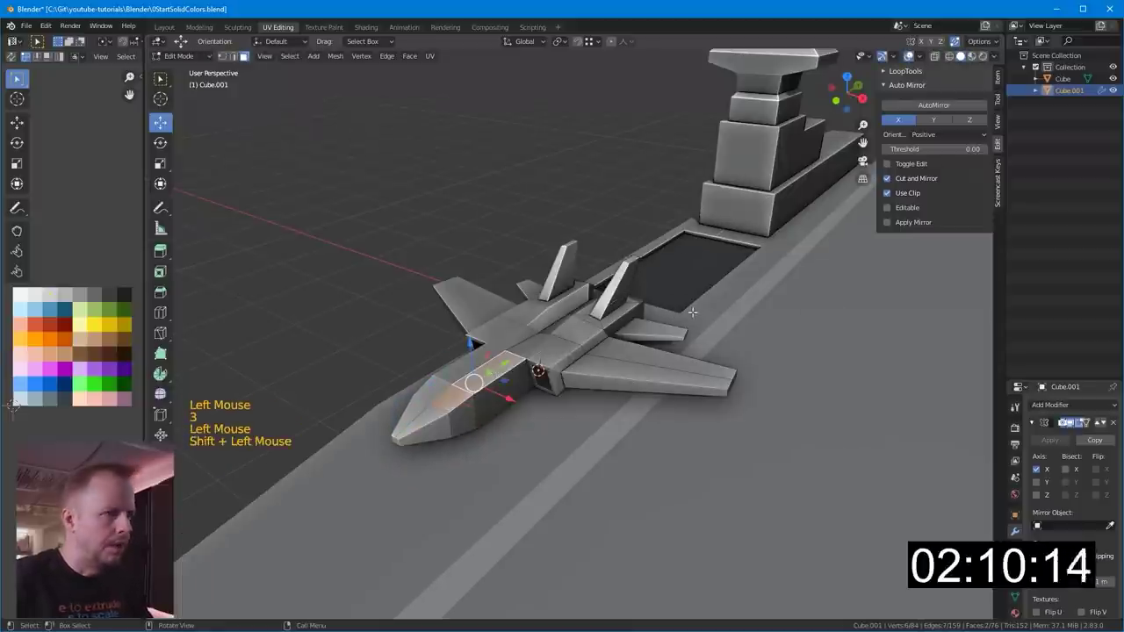
pyautogui.press('i')
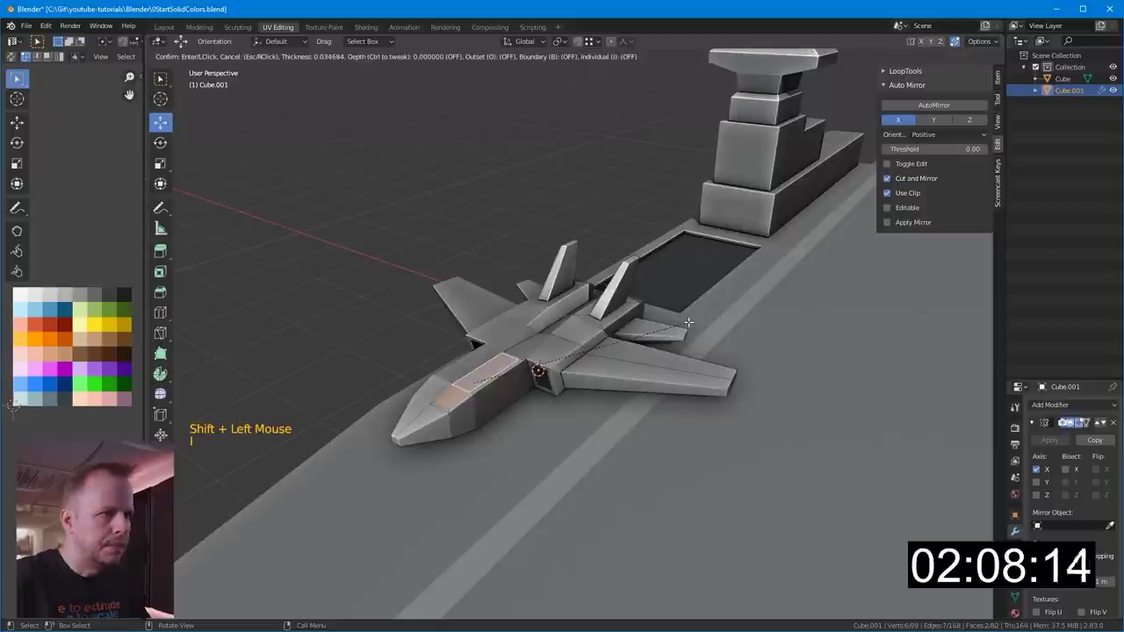
pyautogui.click(686, 324)
pyautogui.moveTo(468, 342); pyautogui.dragTo(474, 329)
# - Expand the selection to the whole canopy and move its UVs onto the black palette colour
pyautogui.press('ctrl+KP_Add')
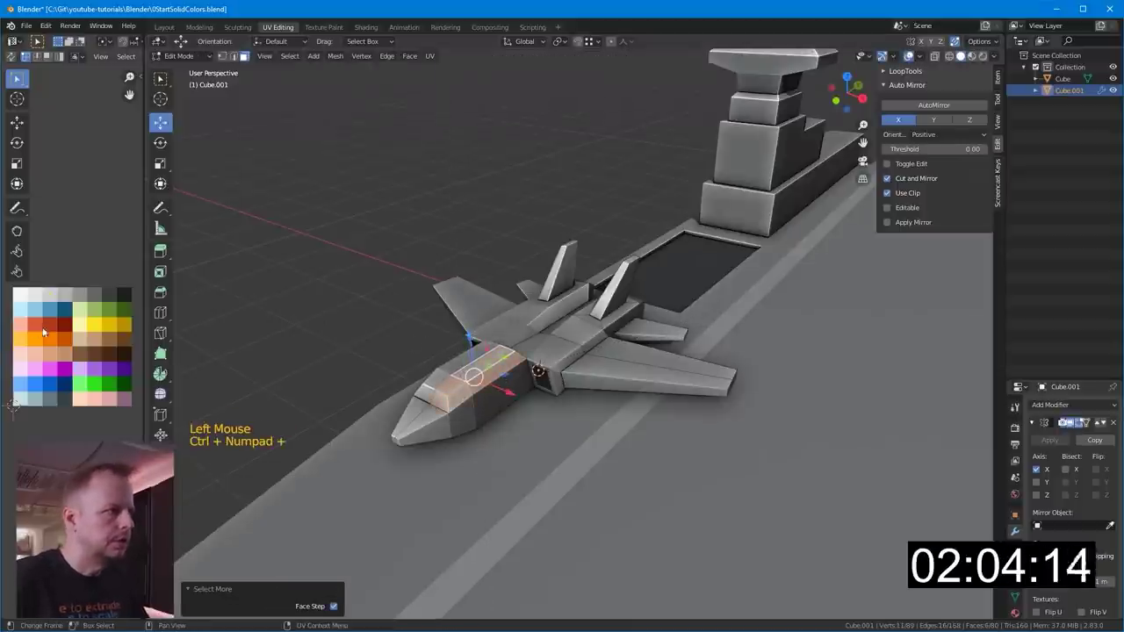
pyautogui.press('g')
pyautogui.moveTo(366, 319); pyautogui.dragTo(456, 386, button='middle')
# - Select the front upper edge of the jet's canopy and move it about 0.1 m backward along Y
pyautogui.press('2')
pyautogui.click(457, 387)
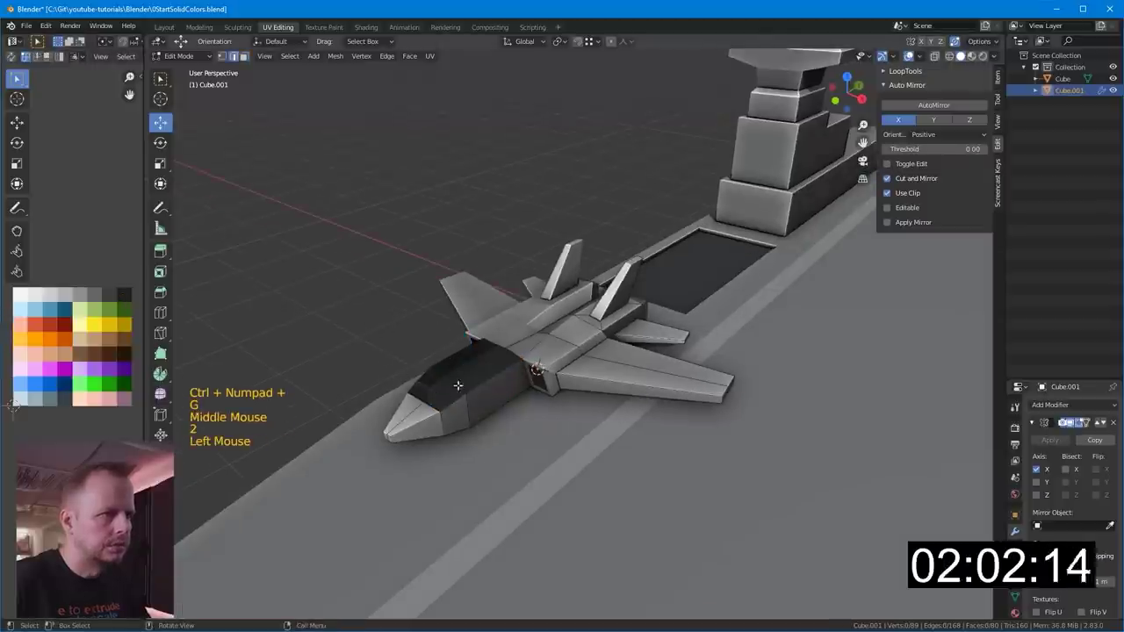
pyautogui.press('Tab')
pyautogui.press('2')
pyautogui.click(433, 392)
pyautogui.press('Tab')
pyautogui.press('2')
pyautogui.click(438, 393)
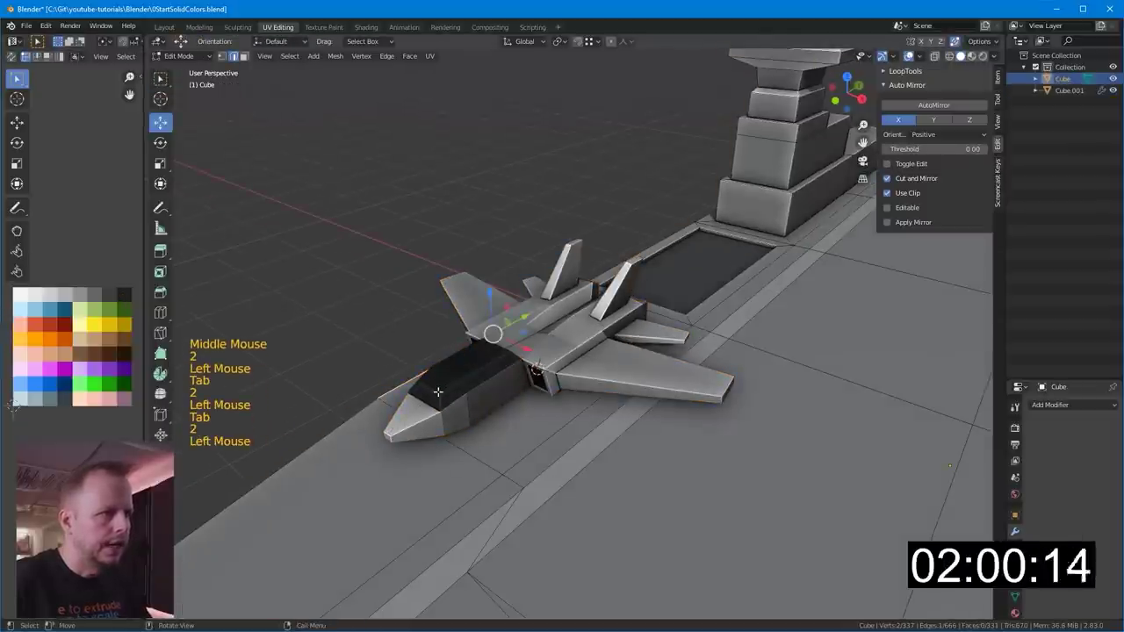
pyautogui.click(437, 393)
pyautogui.press('Tab')
pyautogui.press('2')
pyautogui.click(433, 392)
pyautogui.press('Tab')
pyautogui.click(434, 393)
pyautogui.moveTo(446, 384); pyautogui.dragTo(487, 358)
pyautogui.click(455, 377)
# - Leave Edit Mode, select the whole jet and scale it to 0.541 in top view
pyautogui.scroll(-3, 527, 355)
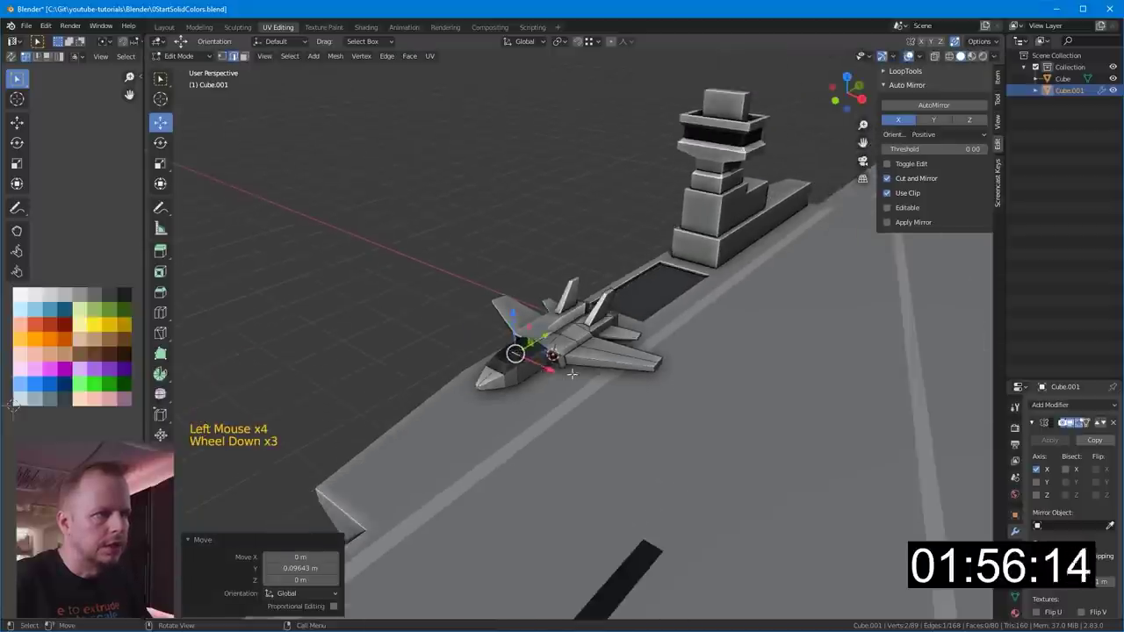
pyautogui.moveTo(562, 355); pyautogui.dragTo(532, 356, button='middle')
pyautogui.scroll(-3, 536, 357)
pyautogui.moveTo(592, 394); pyautogui.dragTo(615, 406, button='middle')
pyautogui.moveTo(606, 386); pyautogui.dragTo(648, 406, button='middle')
pyautogui.press('Tab')
pyautogui.click(639, 351)
pyautogui.scroll(-1, 638, 348)
pyautogui.moveTo(638, 348); pyautogui.dragTo(608, 342, button='middle')
pyautogui.press('Tab')
pyautogui.click(603, 342)
pyautogui.press('Tab')
pyautogui.click(604, 341)
pyautogui.scroll(-3, 606, 342)
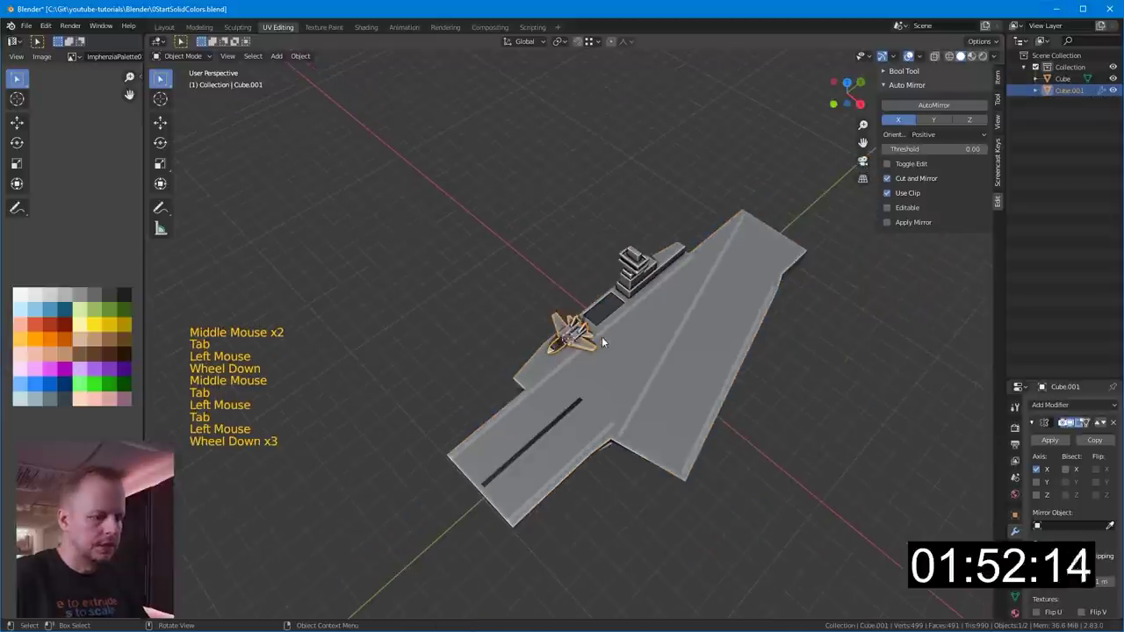
pyautogui.press('KP_7')
pyautogui.press('s')
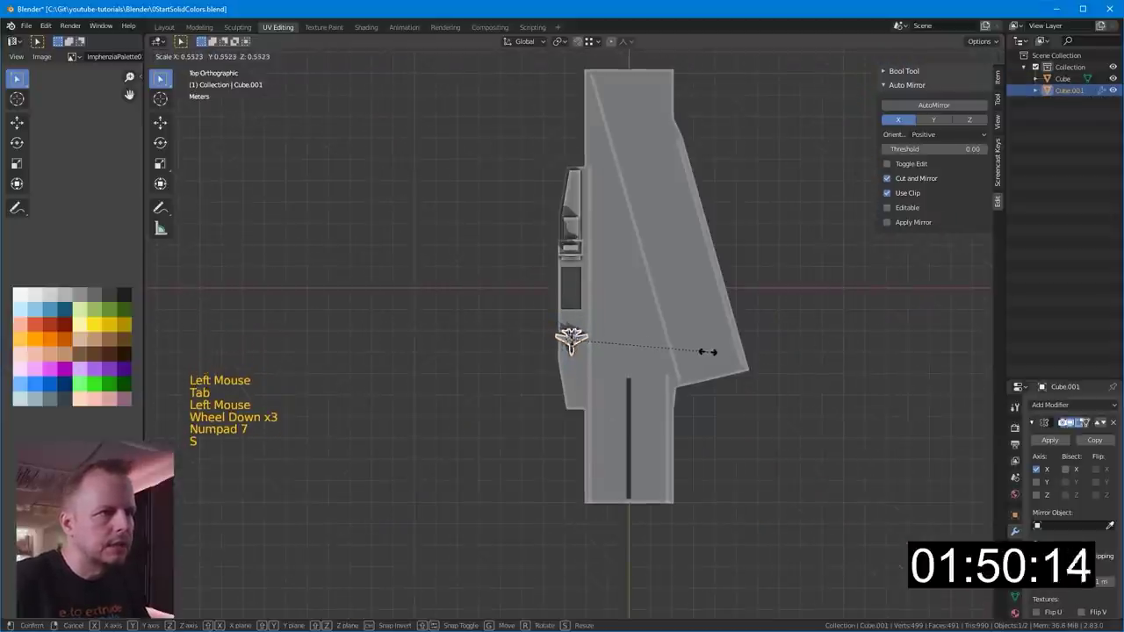
pyautogui.click(672, 368)
pyautogui.scroll(2, 678, 360)
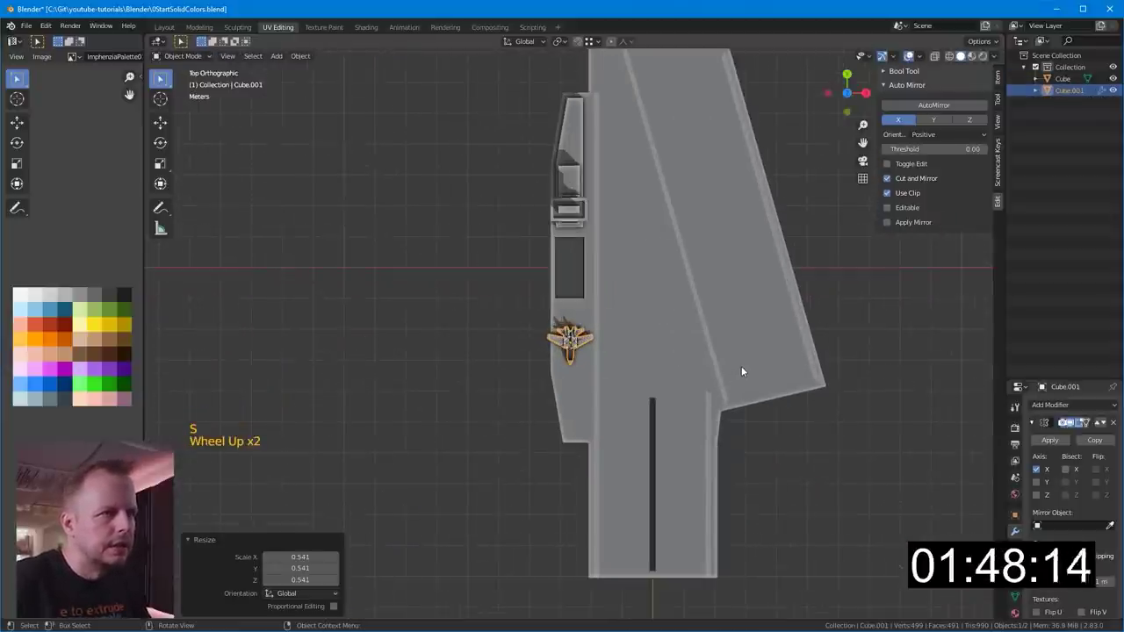
# - Scale the jet again, rotate it about -74° around Z and park it at the forward end of the island-side deck
pyautogui.press('s')
pyautogui.press('r')
pyautogui.press('g')
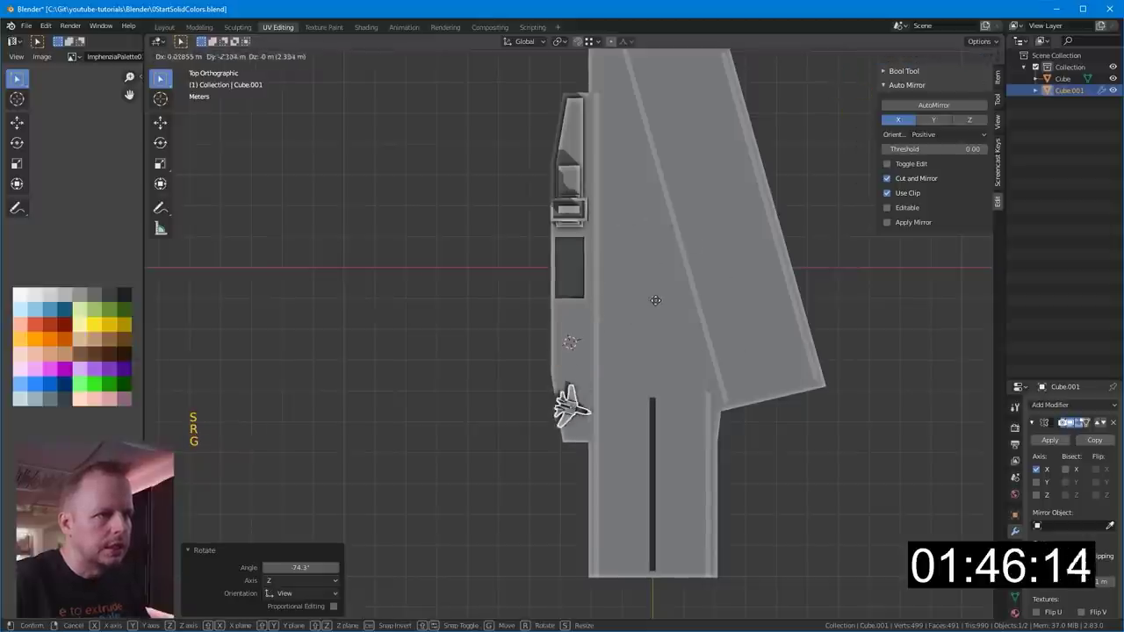
pyautogui.click(662, 296)
# - Try placing two jet copies in a row along the island-side deck, rescale the last one, and undo these changes
pyautogui.hotkey('shift', 'd')
pyautogui.click(661, 250)
pyautogui.hotkey('shift', 'd')
pyautogui.click(656, 207)
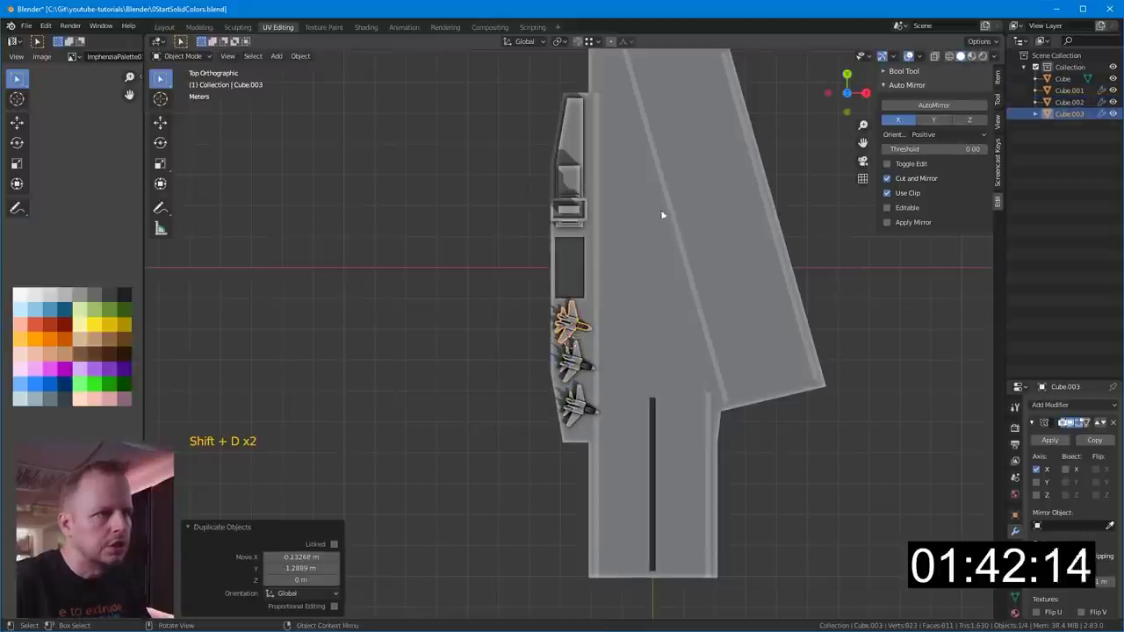
pyautogui.press('s')
pyautogui.click(656, 220)
pyautogui.hotkey('ctrl', 'z')
pyautogui.hotkey('ctrl', 'z')
pyautogui.hotkey('ctrl', 'z')
pyautogui.hotkey('ctrl', 'z')
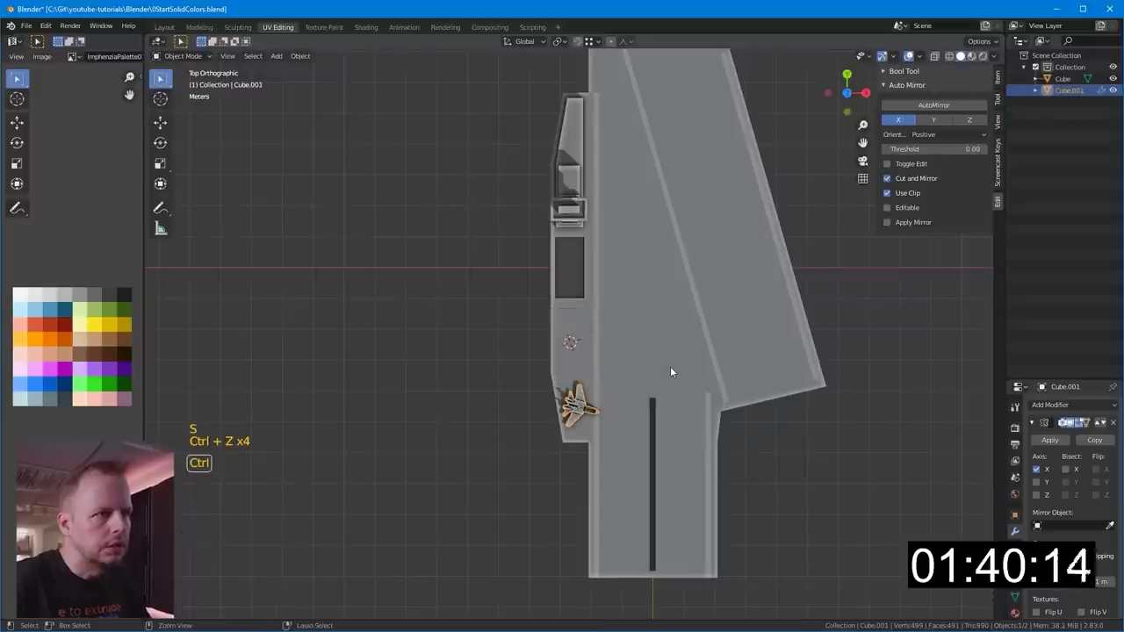
# - Rescale the parked jet slightly and duplicate it three times in a row toward the island, with the last copy on the dark elevator
pyautogui.press('s')
pyautogui.click(725, 367)
pyautogui.hotkey('shift', 'd')
pyautogui.click(714, 309)
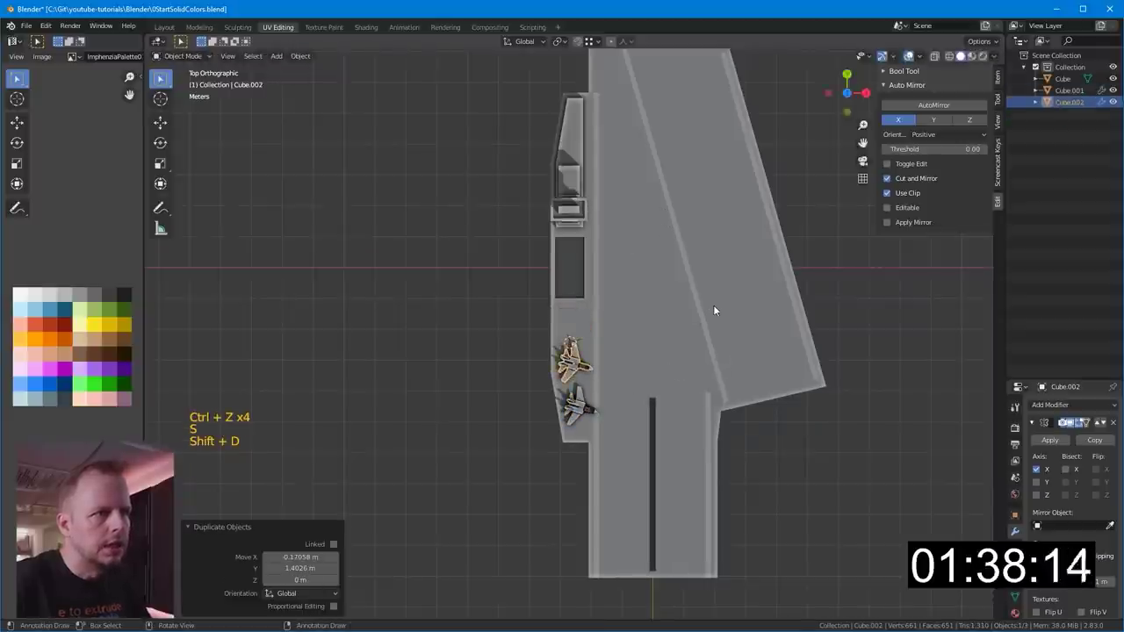
pyautogui.hotkey('shift', 'd')
pyautogui.click(713, 262)
pyautogui.hotkey('shift', 'd')
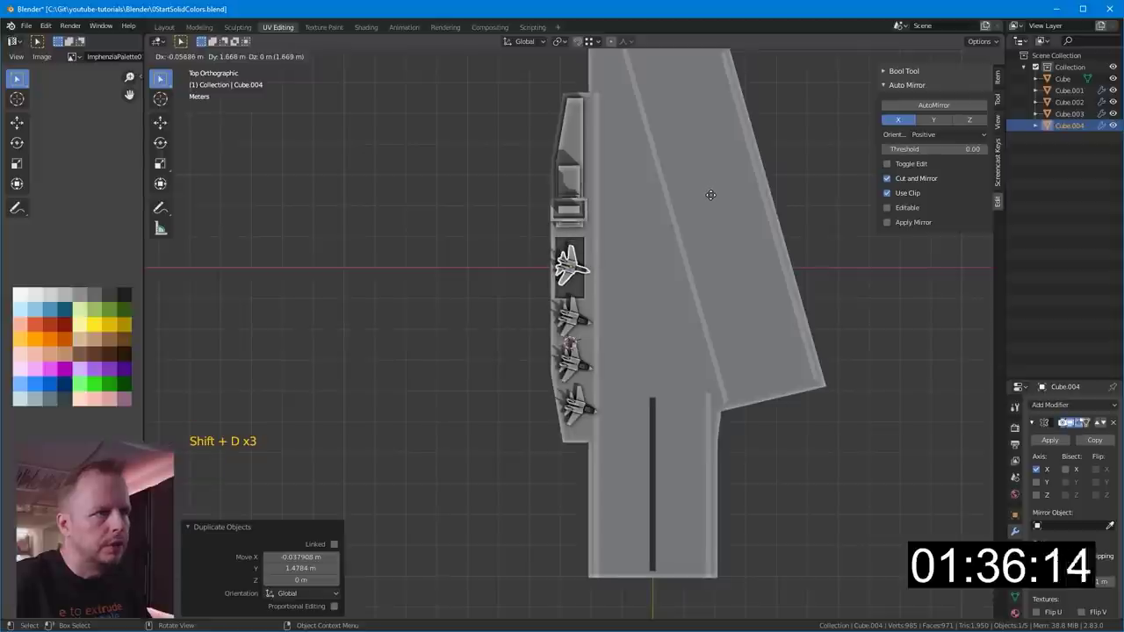
pyautogui.click(711, 194)
# - Duplicate the elevator jet, rotate the copy 145° around Z and place it at the rear of the angled deck's outer edge
pyautogui.moveTo(761, 246); pyautogui.dragTo(633, 271, button='middle')
pyautogui.press('KP_7')
pyautogui.scroll(-4, 734, 245)
pyautogui.scroll(8, 632, 272)
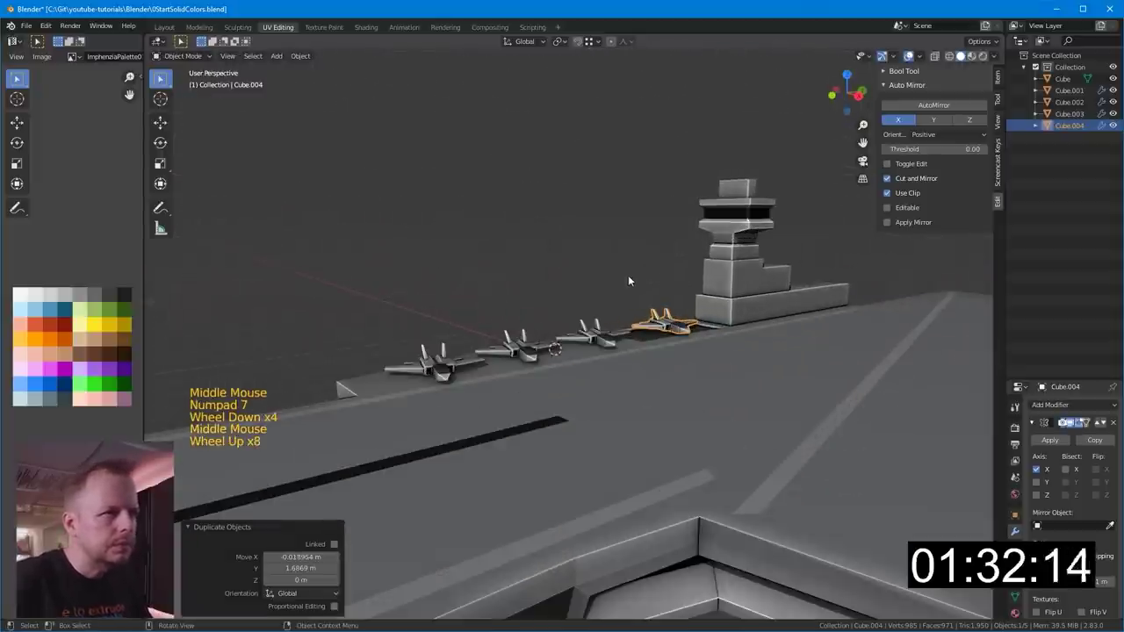
pyautogui.press('KP_7')
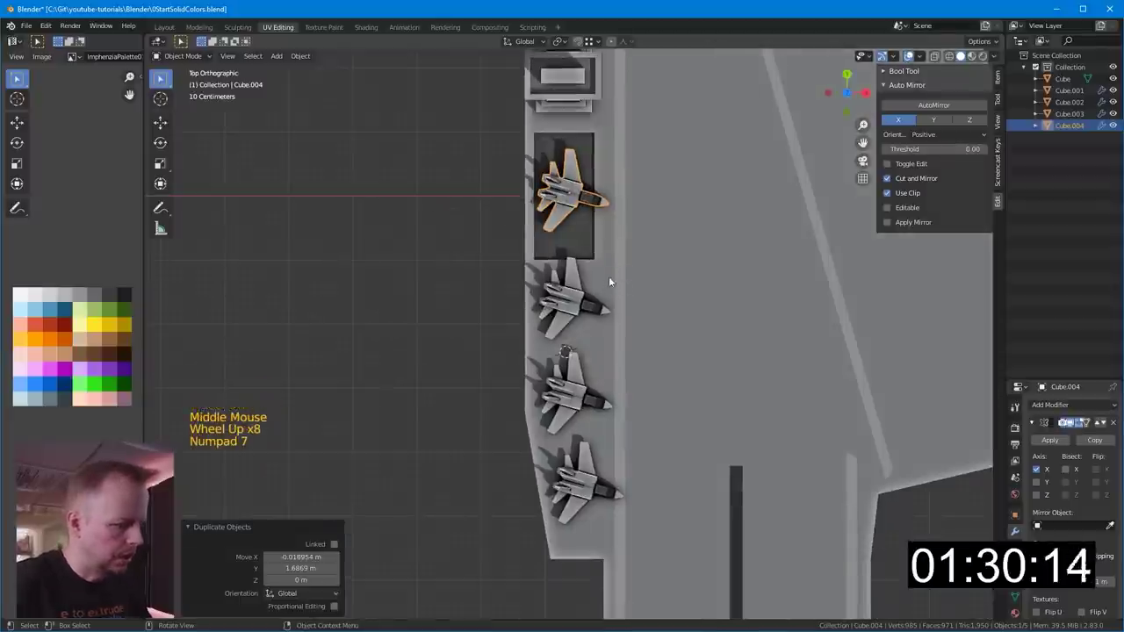
pyautogui.scroll(-2, 684, 251)
pyautogui.keyDown('shift'); pyautogui.moveTo(684, 251); pyautogui.dragTo(699, 311, button='middle'); pyautogui.keyUp('shift')
pyautogui.scroll(-4, 749, 278)
pyautogui.keyDown('shift'); pyautogui.moveTo(749, 277); pyautogui.dragTo(615, 319, button='middle'); pyautogui.keyUp('shift')
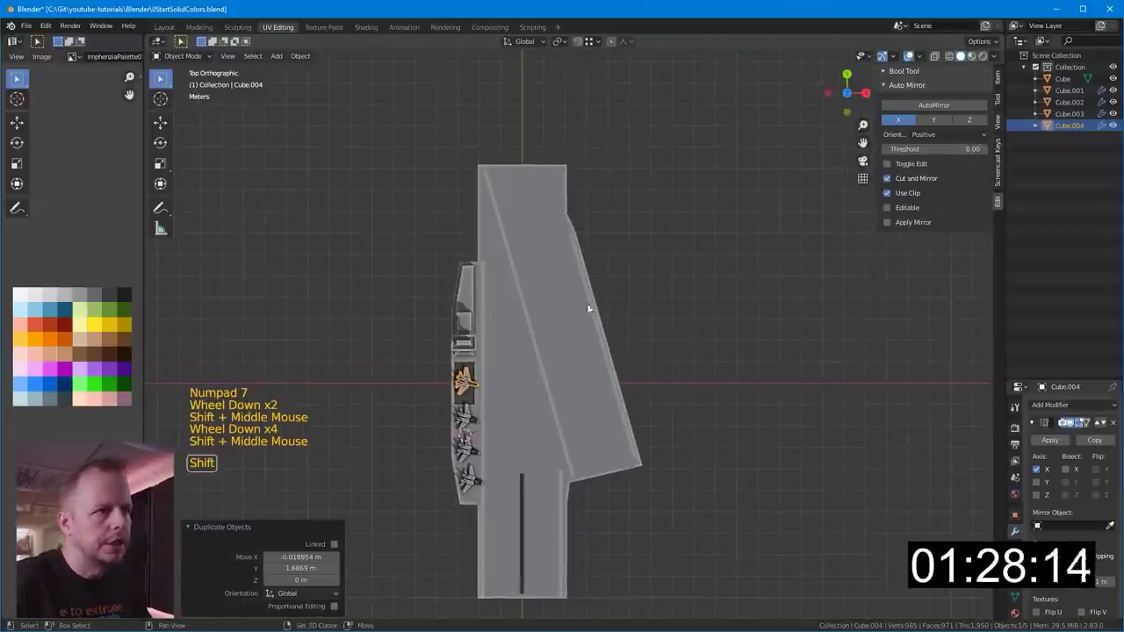
pyautogui.hotkey('shift', 'd')
pyautogui.press('r')
pyautogui.click(575, 288)
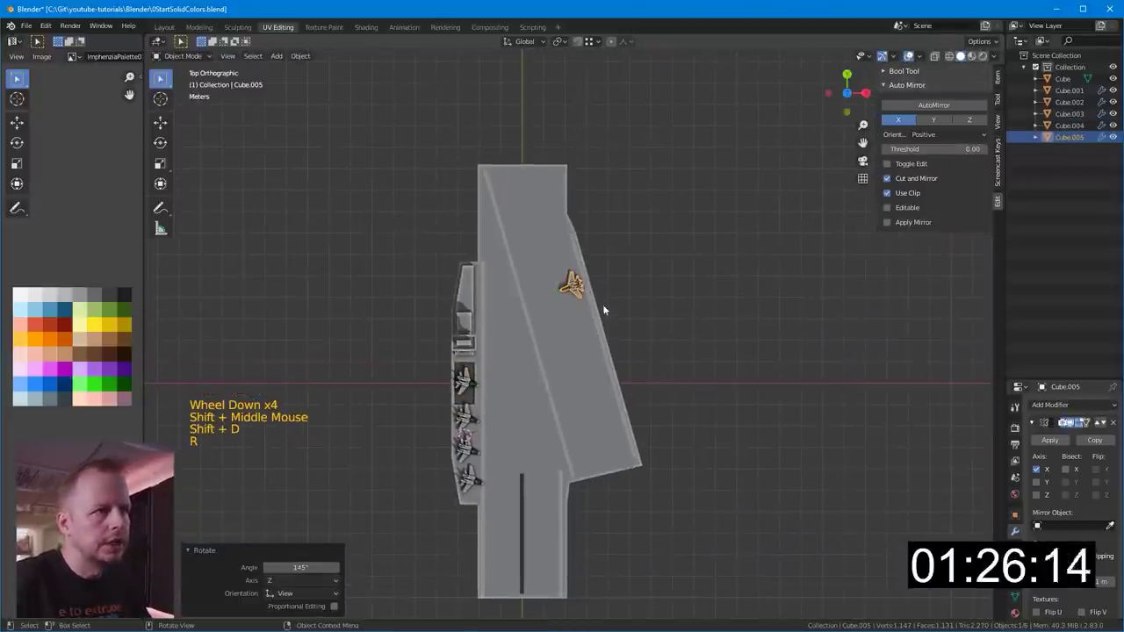
pyautogui.press('g')
pyautogui.click(610, 295)
# - Duplicate the angled-deck jet four times in an evenly spaced row along the slanted outer edge
pyautogui.hotkey('shift', 'd')
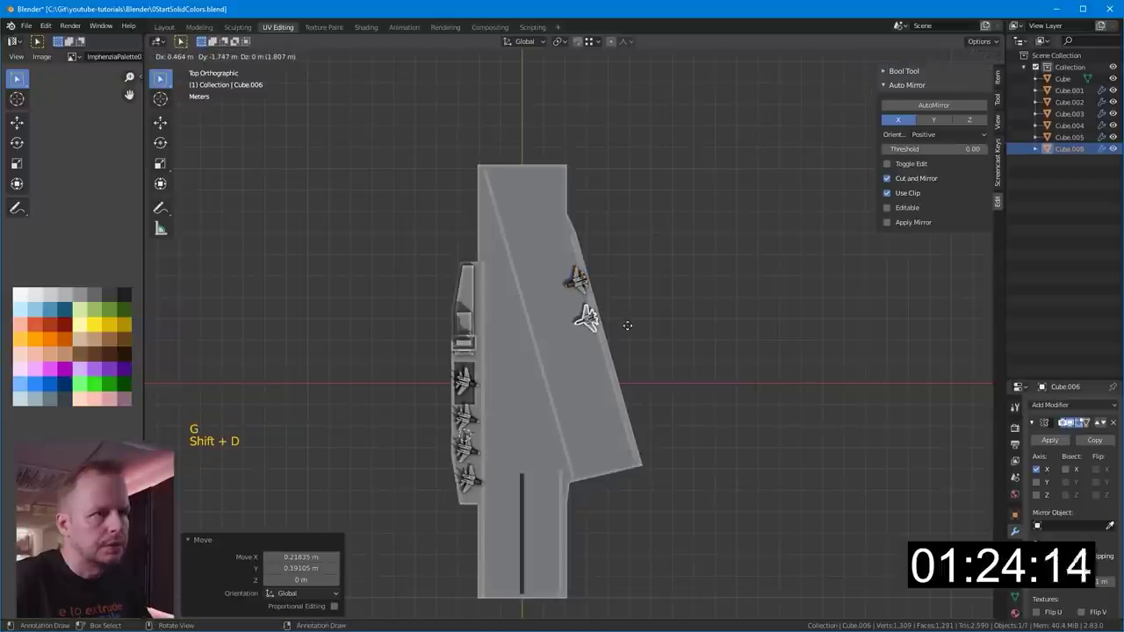
pyautogui.click(627, 325)
pyautogui.hotkey('shift', 'd')
pyautogui.click(639, 360)
pyautogui.hotkey('shift', 'd')
pyautogui.click(653, 402)
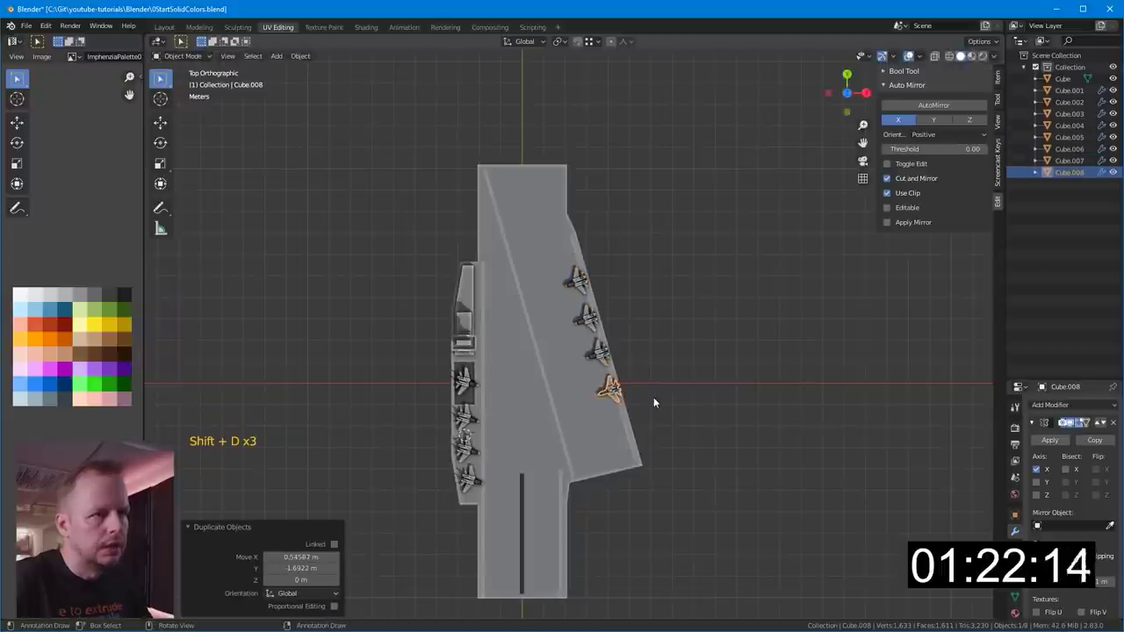
pyautogui.hotkey('shift', 'd')
pyautogui.click(660, 432)
# - Place a jet copy at the rear end of the black catapult line, rotated about -74° around Z to face the bow
pyautogui.hotkey('shift', 'd')
pyautogui.click(568, 486)
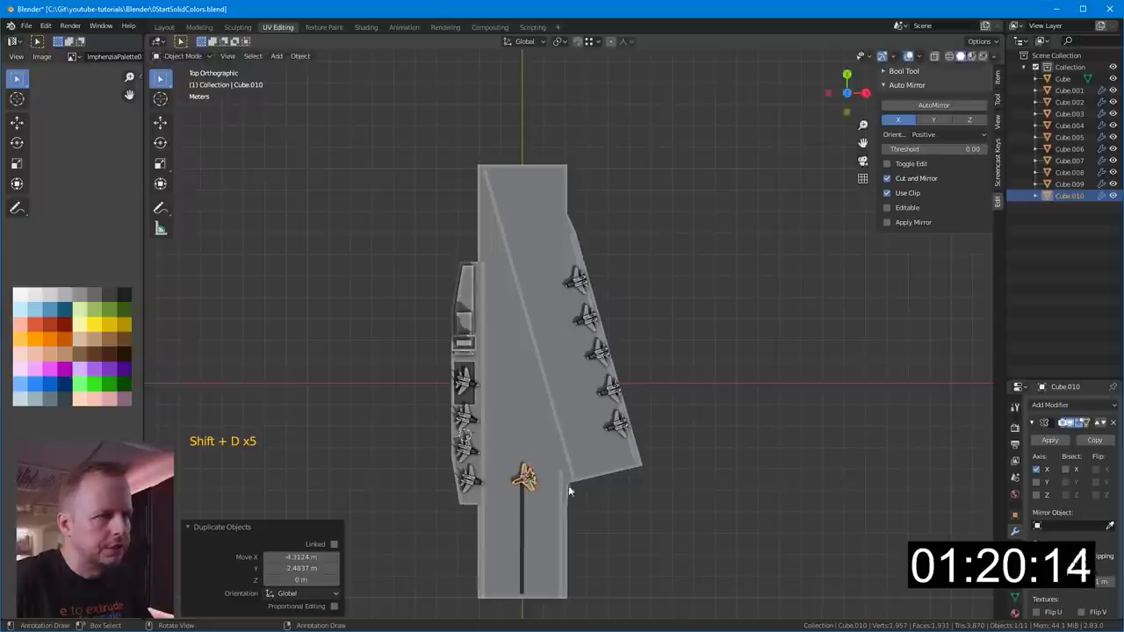
pyautogui.press('r')
pyautogui.click(556, 308)
pyautogui.press('g')
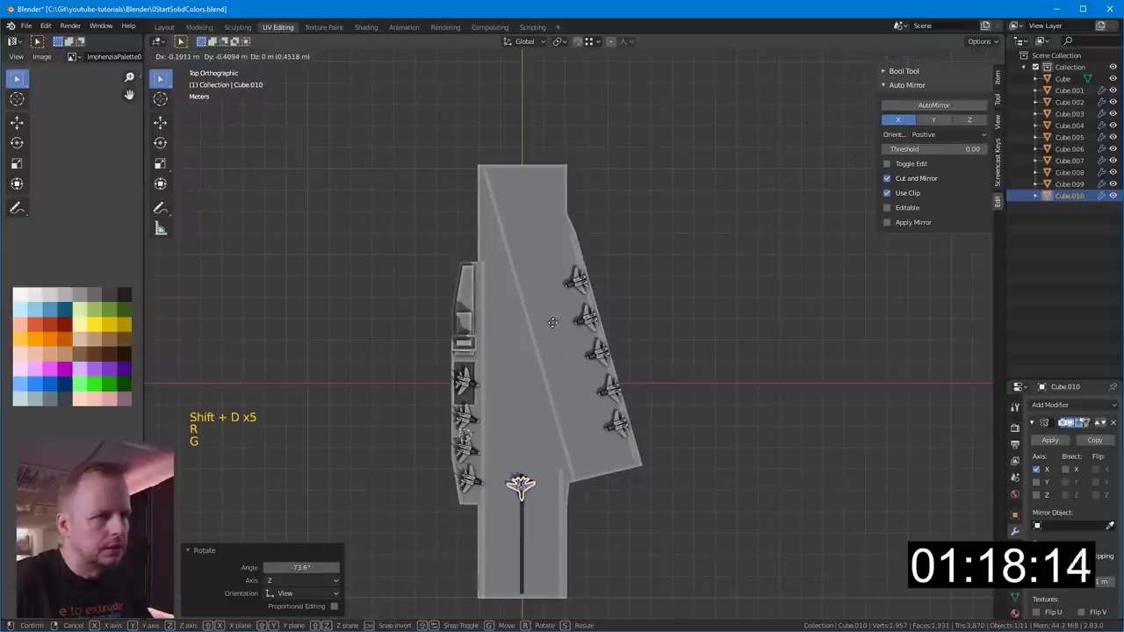
pyautogui.click(551, 320)
pyautogui.press('r')
pyautogui.click(583, 338)
pyautogui.press('g')
pyautogui.click(586, 337)
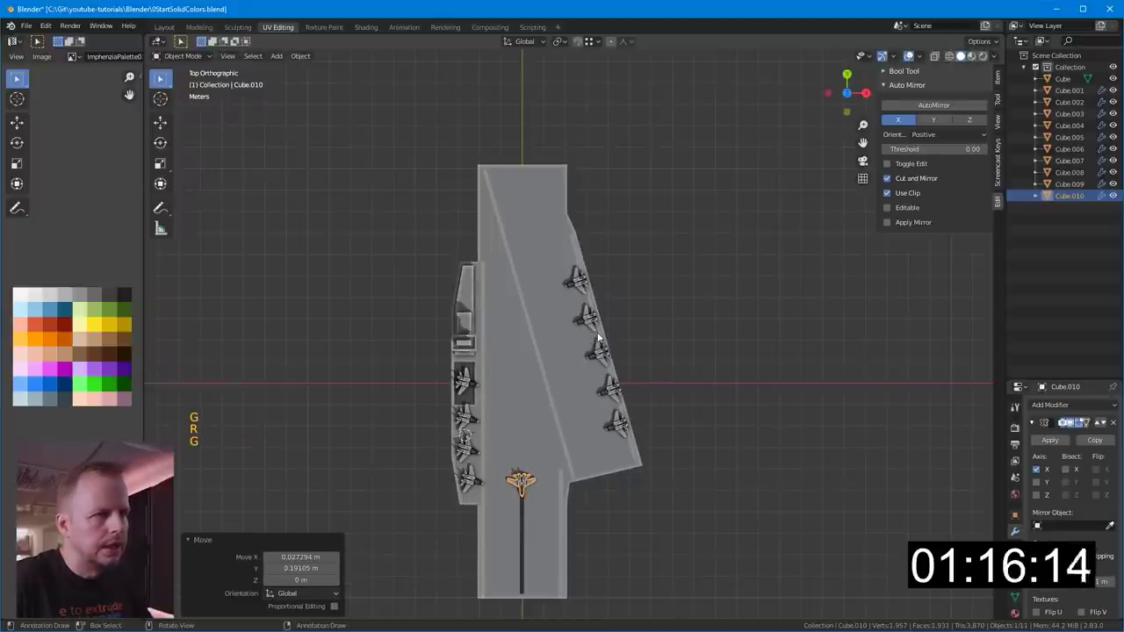
# - Duplicate the catapult jet to the stern end of the runway and rotate the copy about -16° around Z
pyautogui.hotkey('shift', 'd')
pyautogui.click(591, 49)
pyautogui.press('r')
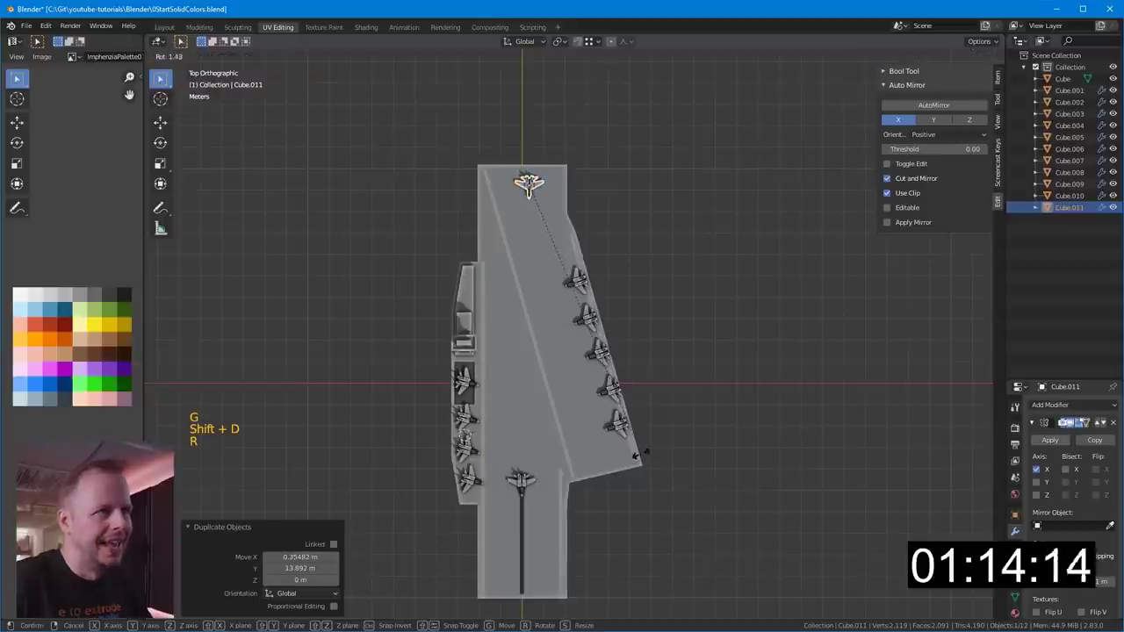
pyautogui.click(691, 373)
# - Pitch the stern jet in the side view with the transform orientation set to Local, and reposition it just above the runway
pyautogui.press('KP_3')
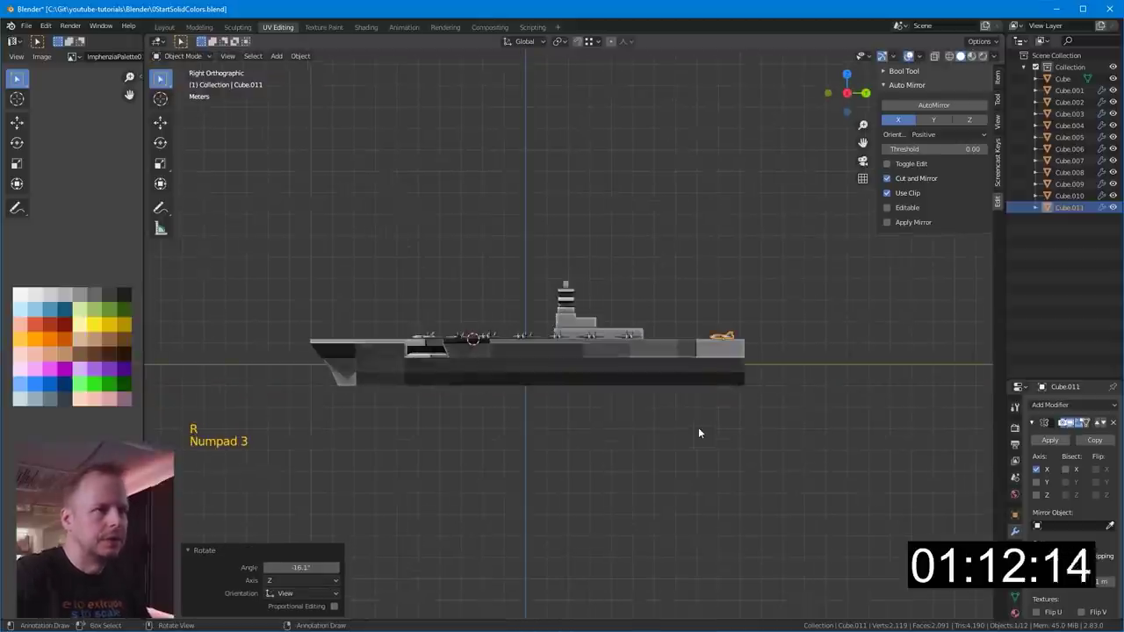
pyautogui.press(',')
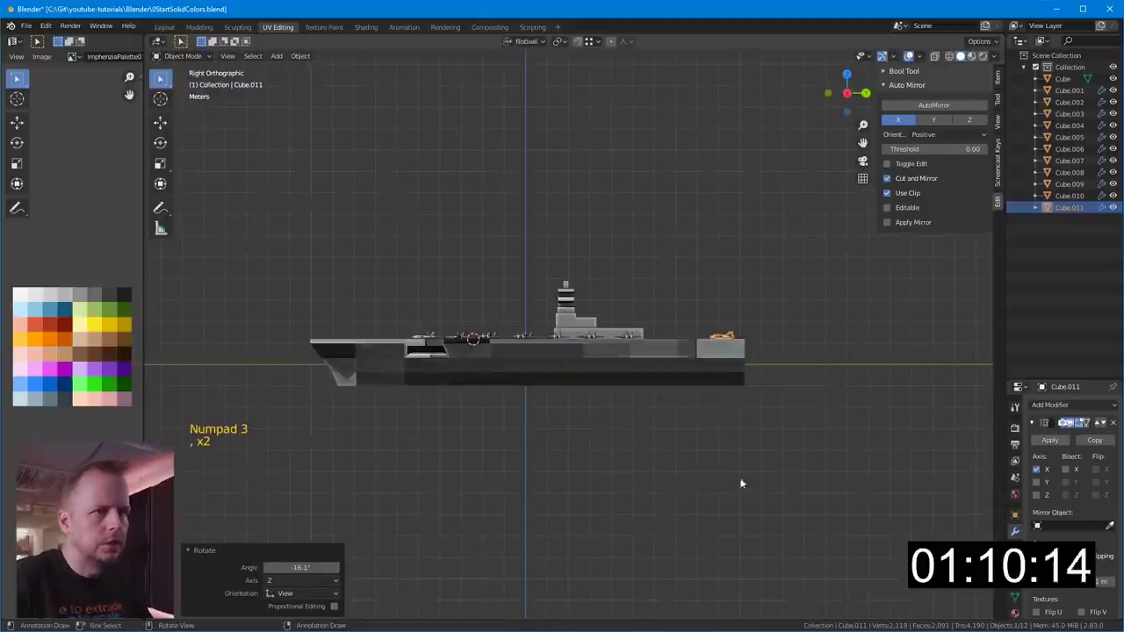
pyautogui.click(740, 484)
pyautogui.scroll(-1, 785, 321)
pyautogui.scroll(4, 784, 313)
pyautogui.keyDown('shift'); pyautogui.moveTo(784, 311); pyautogui.dragTo(716, 397, button='middle'); pyautogui.keyUp('shift')
pyautogui.press(',')
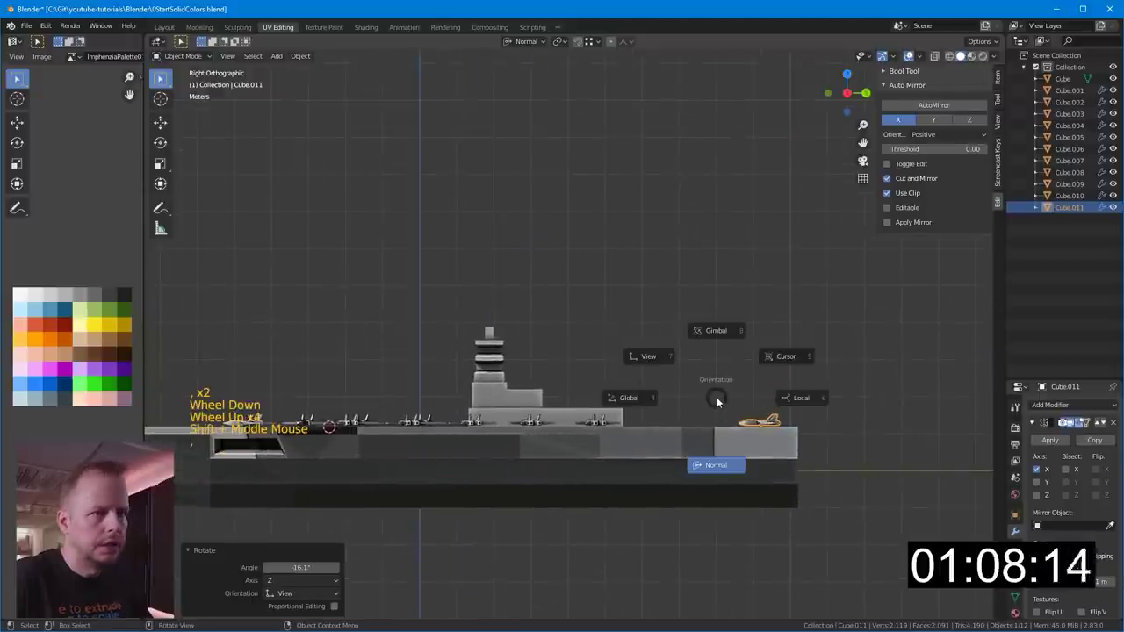
pyautogui.click(799, 398)
pyautogui.press('r')
pyautogui.click(834, 389)
pyautogui.press('g')
pyautogui.click(832, 378)
# - Knife-cut a rectangle into the carrier's deck directly behind the catapult jet, working from the top view
pyautogui.moveTo(734, 353); pyautogui.dragTo(797, 407, button='middle')
pyautogui.scroll(-2, 562, 377)
pyautogui.keyDown('shift'); pyautogui.moveTo(412, 355); pyautogui.dragTo(703, 424, button='middle'); pyautogui.keyUp('shift')
pyautogui.press('Tab')
pyautogui.click(560, 454)
pyautogui.press('Tab')
pyautogui.click(572, 455)
pyautogui.press('Tab')
pyautogui.click(573, 455)
pyautogui.scroll(3, 573, 456)
pyautogui.click(703, 424)
pyautogui.press('KP_7')
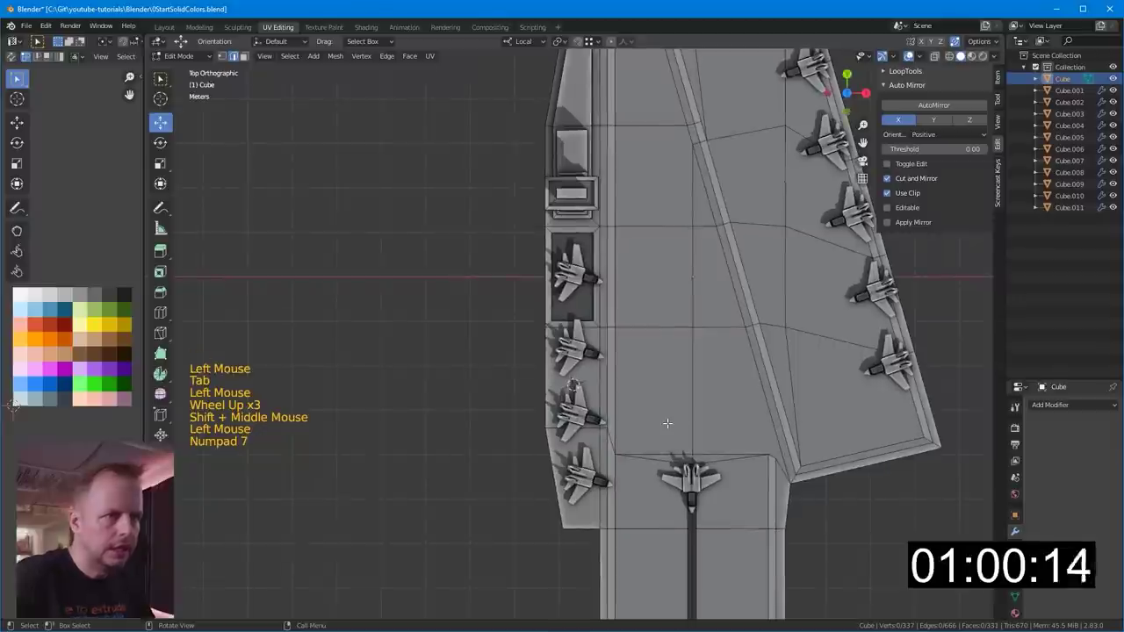
pyautogui.press('Tab')
pyautogui.press('Tab')
pyautogui.press('Tab')
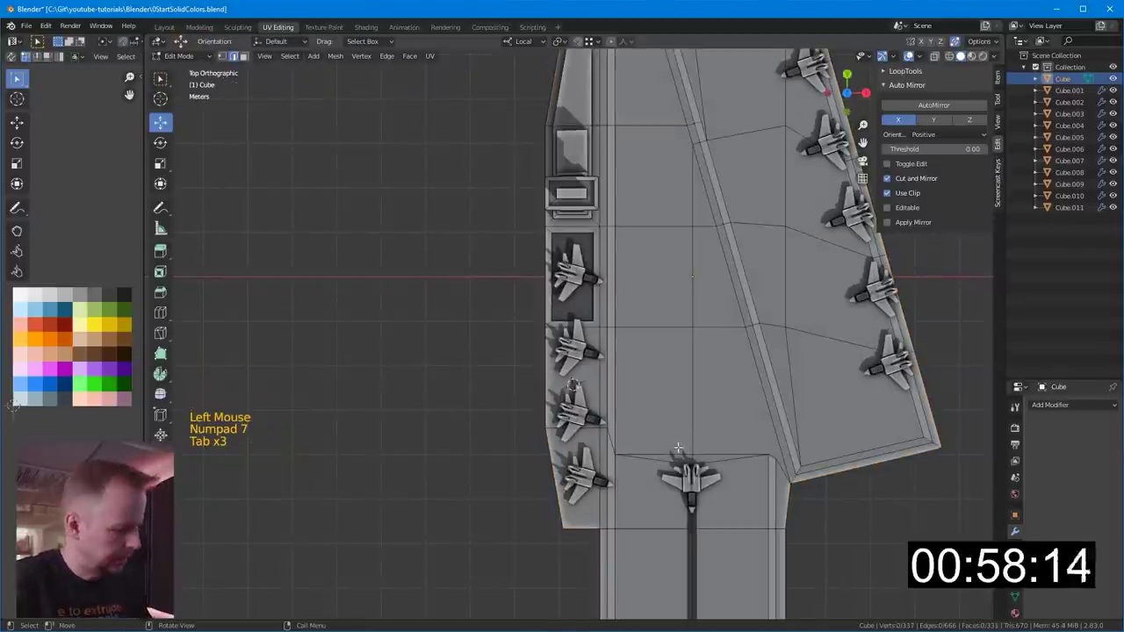
pyautogui.press('k')
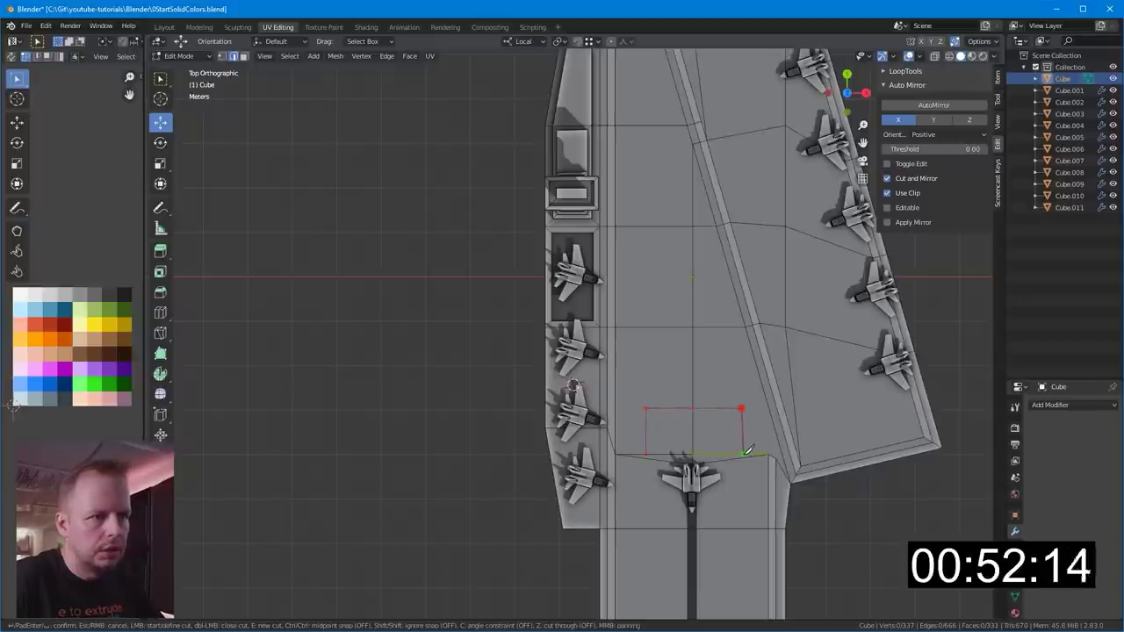
pyautogui.press('Return')
# - Inset the two rectangle faces behind the catapult jet and sink them about 0.028 m as a near-black recess
pyautogui.press('3')
pyautogui.click(713, 433)
pyautogui.keyDown('shift'); pyautogui.click(675, 432); pyautogui.keyUp('shift')
pyautogui.moveTo(772, 449); pyautogui.dragTo(618, 272, button='middle')
pyautogui.scroll(3, 740, 441)
pyautogui.press('i')
pyautogui.click(758, 364)
pyautogui.keyDown('shift'); pyautogui.moveTo(618, 272); pyautogui.dragTo(608, 332, button='middle'); pyautogui.keyUp('shift')
pyautogui.press('e')
pyautogui.click(610, 334)
pyautogui.press('g')
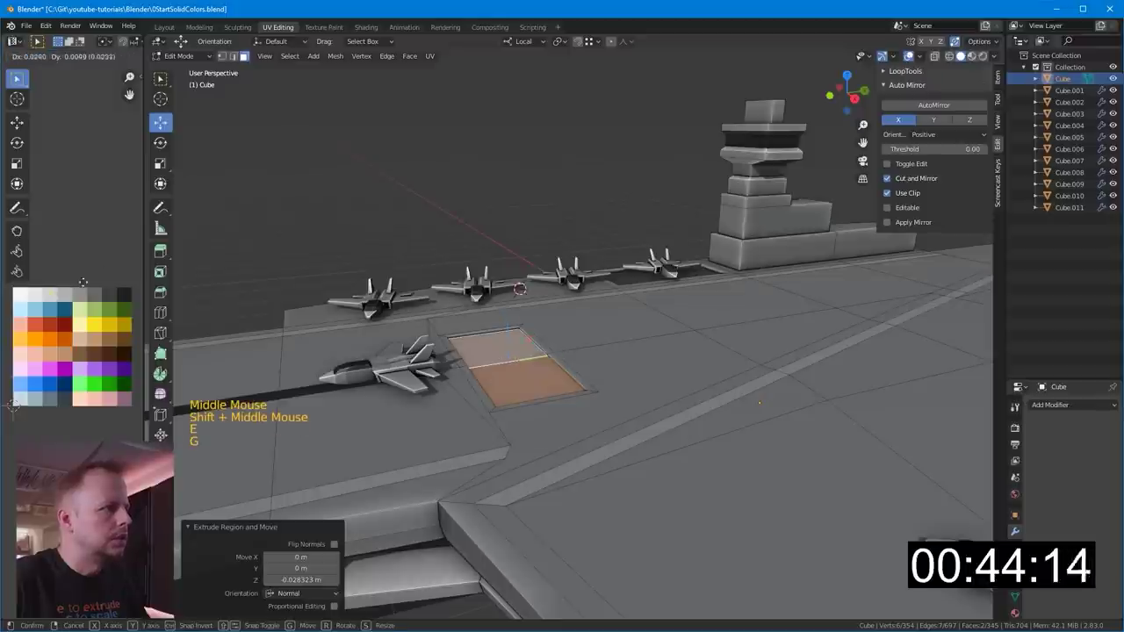
pyautogui.click(114, 281)
# - Extrude the two narrow faces at the recess's jet-side edge upward and slant them 0.263 m aft along local Y as a blast deflector
pyautogui.moveTo(525, 334); pyautogui.dragTo(451, 371, button='middle')
pyautogui.press('3')
pyautogui.click(451, 370)
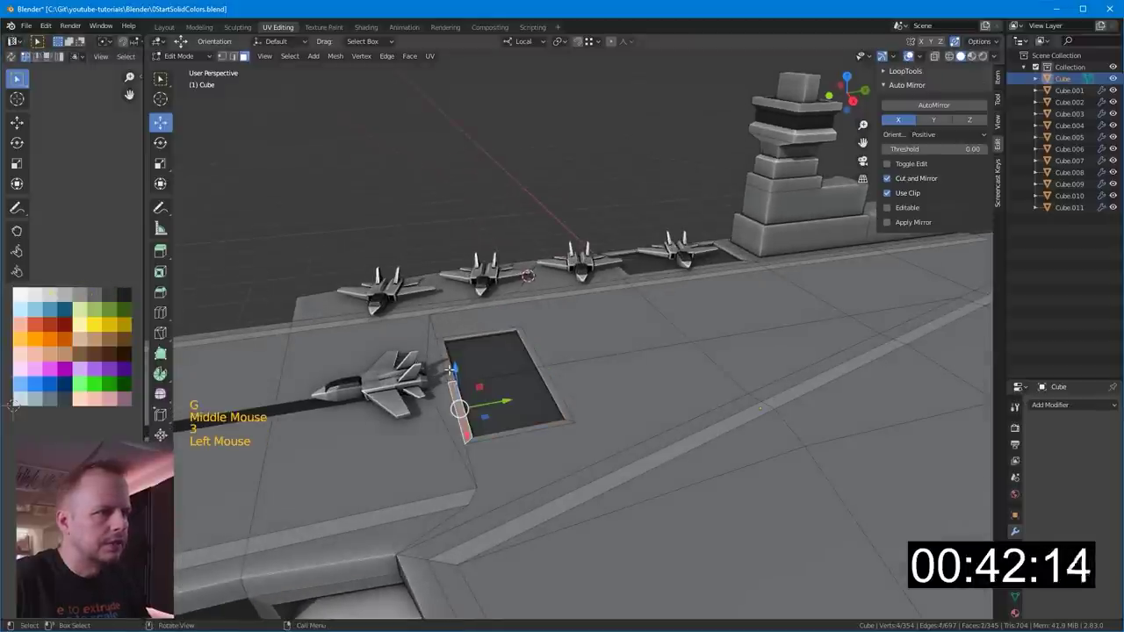
pyautogui.click(451, 360)
pyautogui.keyDown('shift'); pyautogui.click(459, 402); pyautogui.keyUp('shift')
pyautogui.press('e')
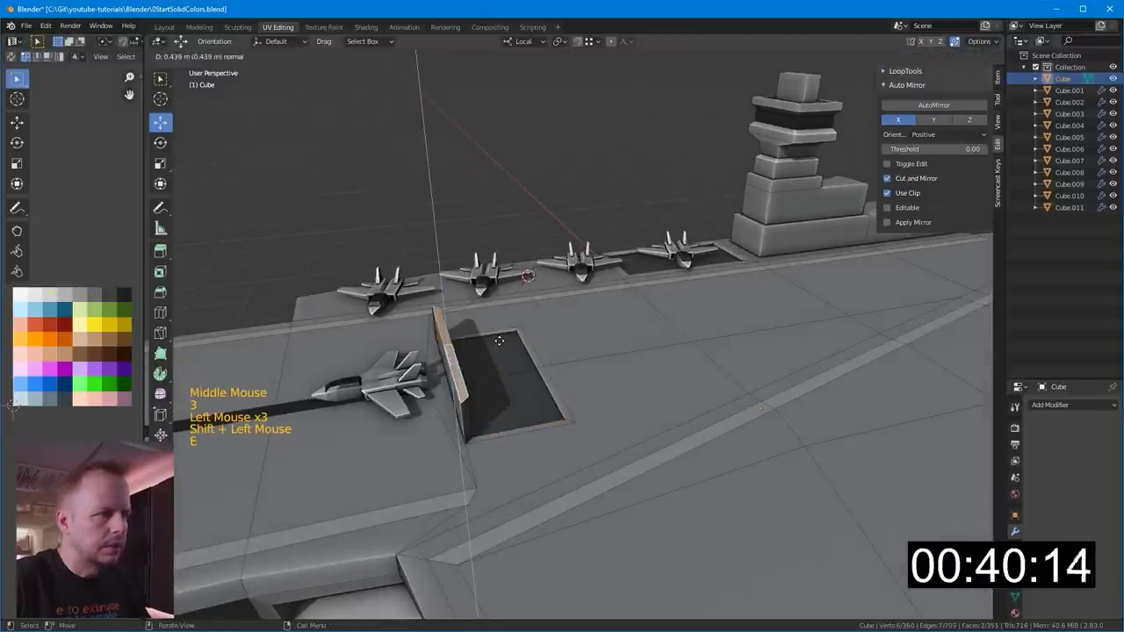
pyautogui.click(506, 314)
pyautogui.moveTo(507, 314); pyautogui.dragTo(544, 307)
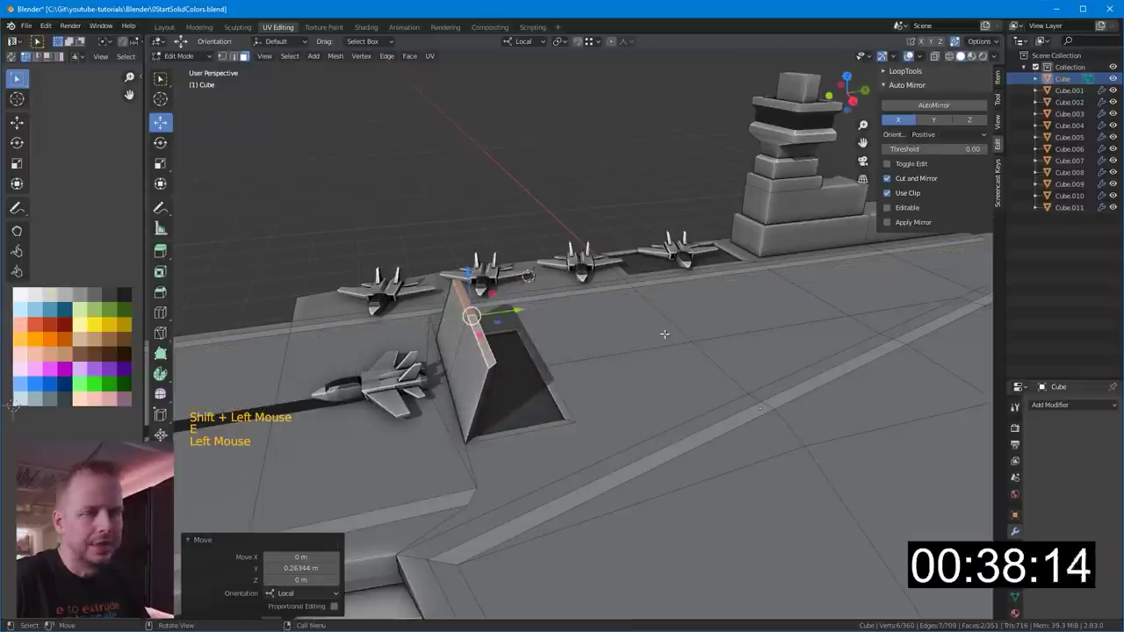
# - Scale the blast deflector's top faces to 0.735 along Y, and shift them slightly aft and down
pyautogui.press('s')
pyautogui.press('x')
pyautogui.press('s')
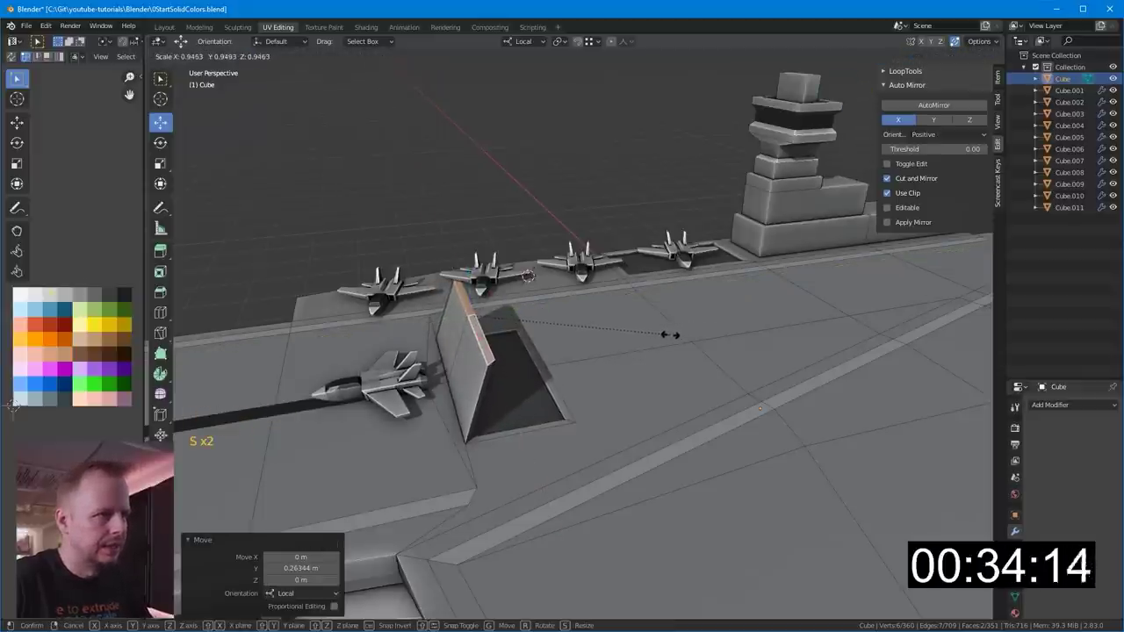
pyautogui.press('y')
pyautogui.click(624, 341)
pyautogui.moveTo(624, 341); pyautogui.dragTo(538, 355, button='middle')
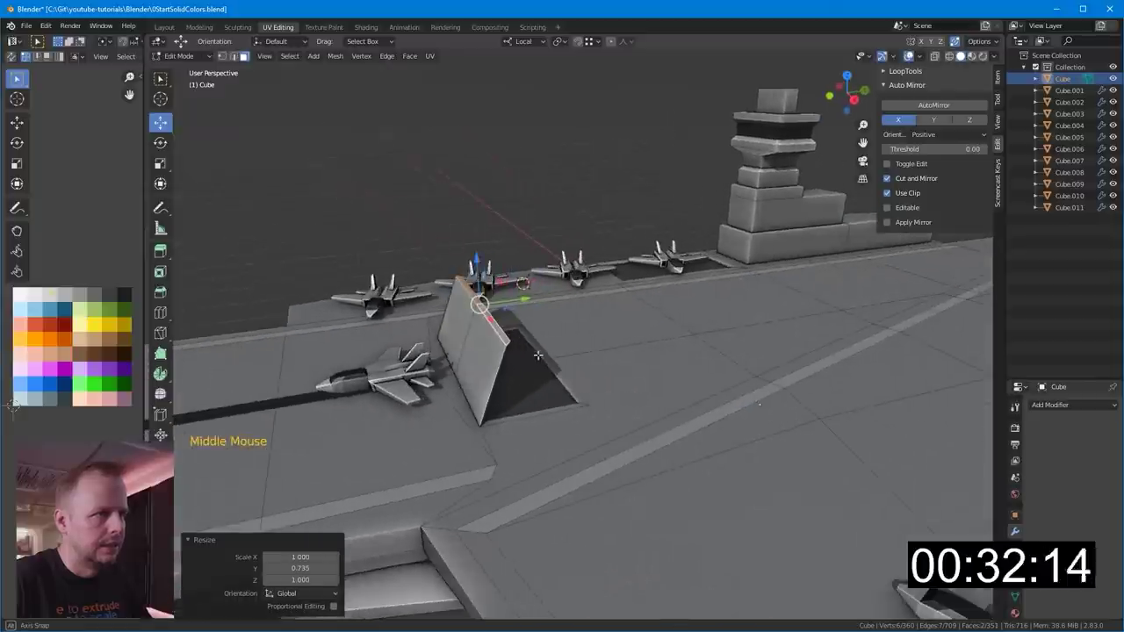
pyautogui.moveTo(518, 300); pyautogui.dragTo(532, 300)
pyautogui.moveTo(491, 265); pyautogui.dragTo(490, 276)
pyautogui.press('Tab')
# - Inset the two adjoining deck-facing faces of the control tower's lower block by 0.1045 m
pyautogui.moveTo(518, 254); pyautogui.dragTo(632, 308, button='middle')
pyautogui.keyDown('shift'); pyautogui.moveTo(685, 158); pyautogui.dragTo(537, 289, button='middle'); pyautogui.keyUp('shift')
pyautogui.press('3')
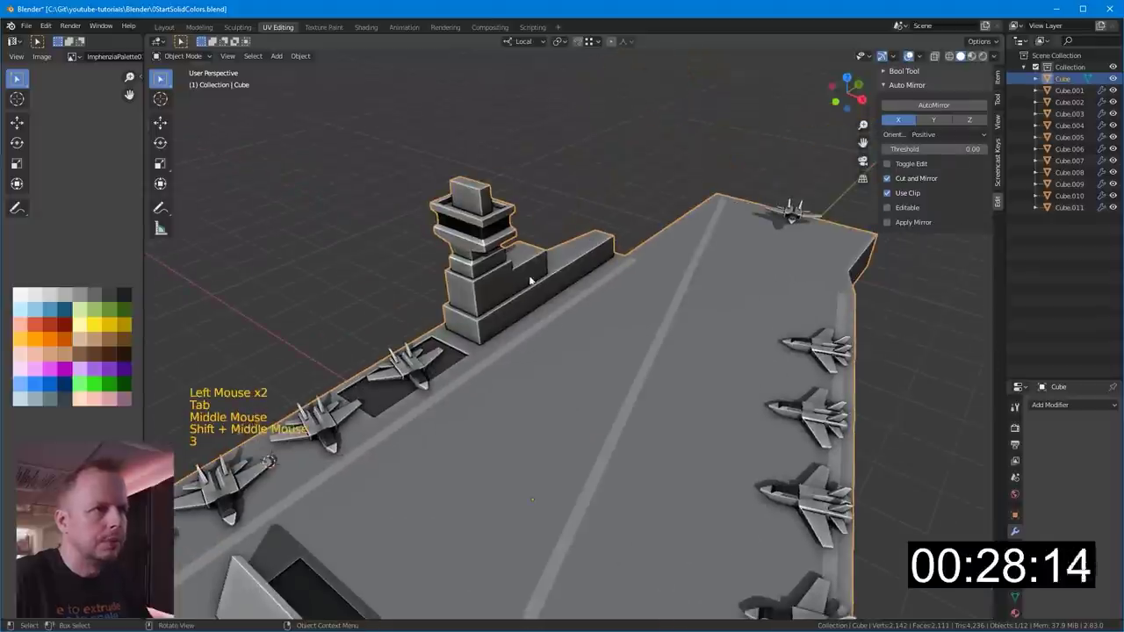
pyautogui.click(496, 295)
pyautogui.press('Tab')
pyautogui.click(497, 295)
pyautogui.keyDown('shift'); pyautogui.click(541, 297); pyautogui.keyUp('shift')
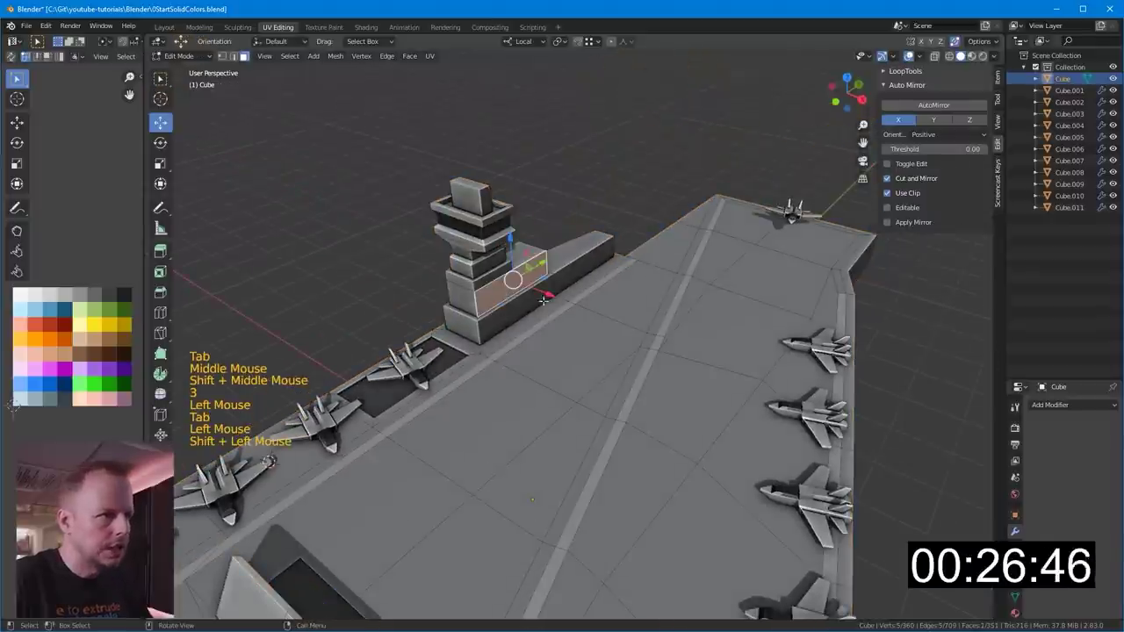
pyautogui.click(484, 299)
pyautogui.keyDown('shift'); pyautogui.click(527, 279); pyautogui.keyUp('shift')
pyautogui.press('i')
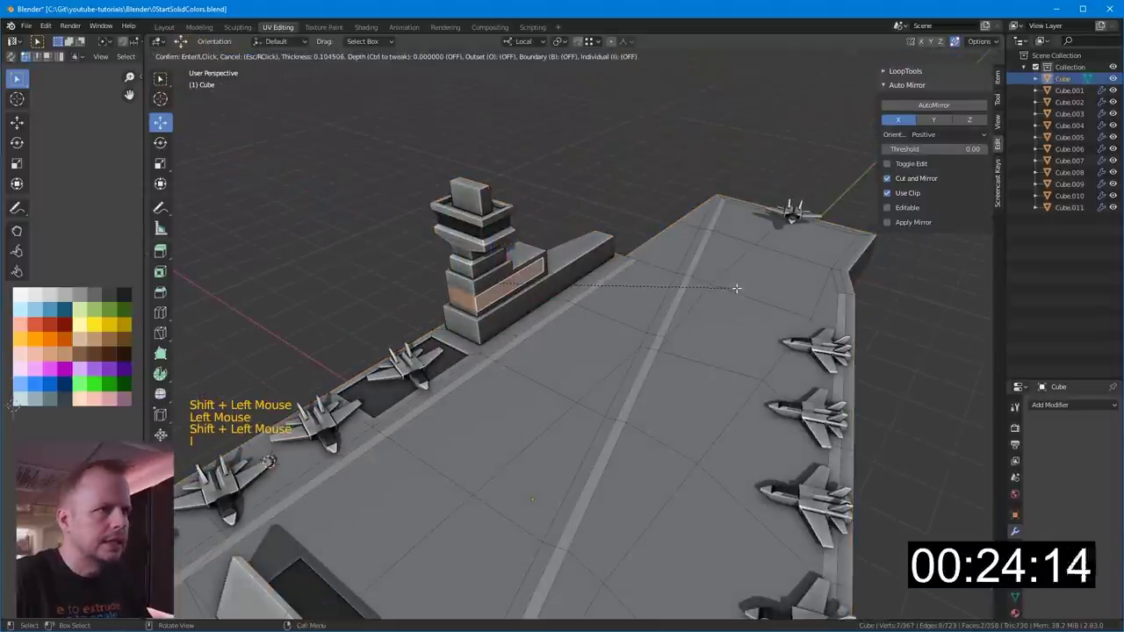
pyautogui.click(735, 288)
# - Extrude the inset tower faces inward along their normals and recolour them black from the palette
pyautogui.hotkey('alt', 'e')
pyautogui.click(737, 296)
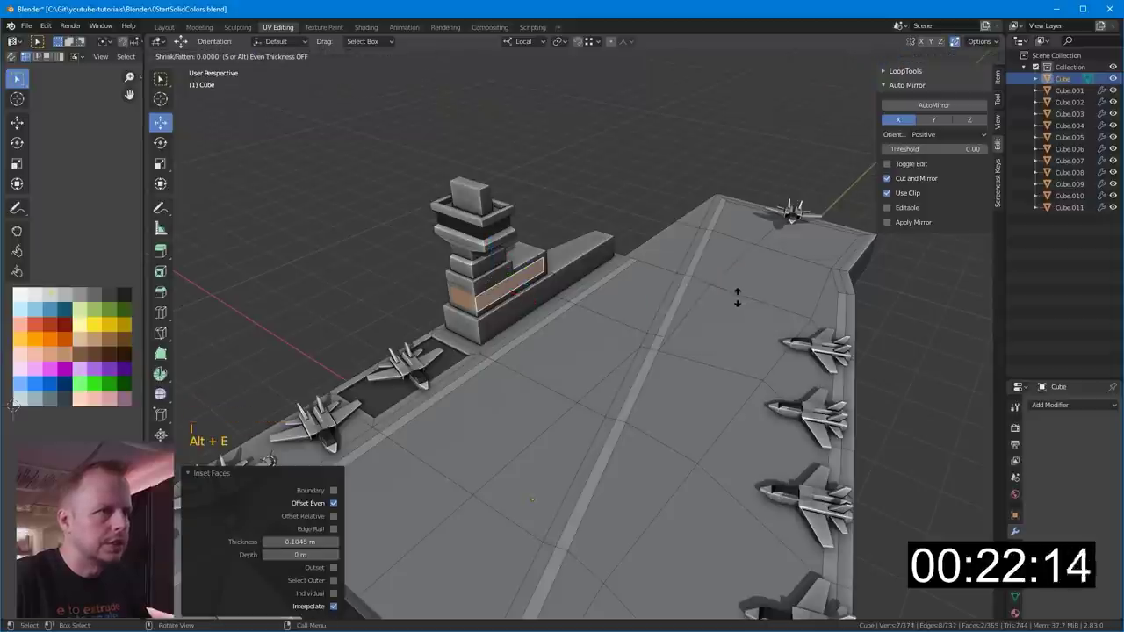
pyautogui.click(733, 299)
pyautogui.press('g')
pyautogui.click(109, 317)
# - Inset the two long deck-side faces of the tower's base and extrude them about 0.05 m inward
pyautogui.moveTo(698, 279); pyautogui.dragTo(643, 274, button='middle')
pyautogui.click(642, 274)
pyautogui.keyDown('shift'); pyautogui.click(627, 297); pyautogui.keyUp('shift')
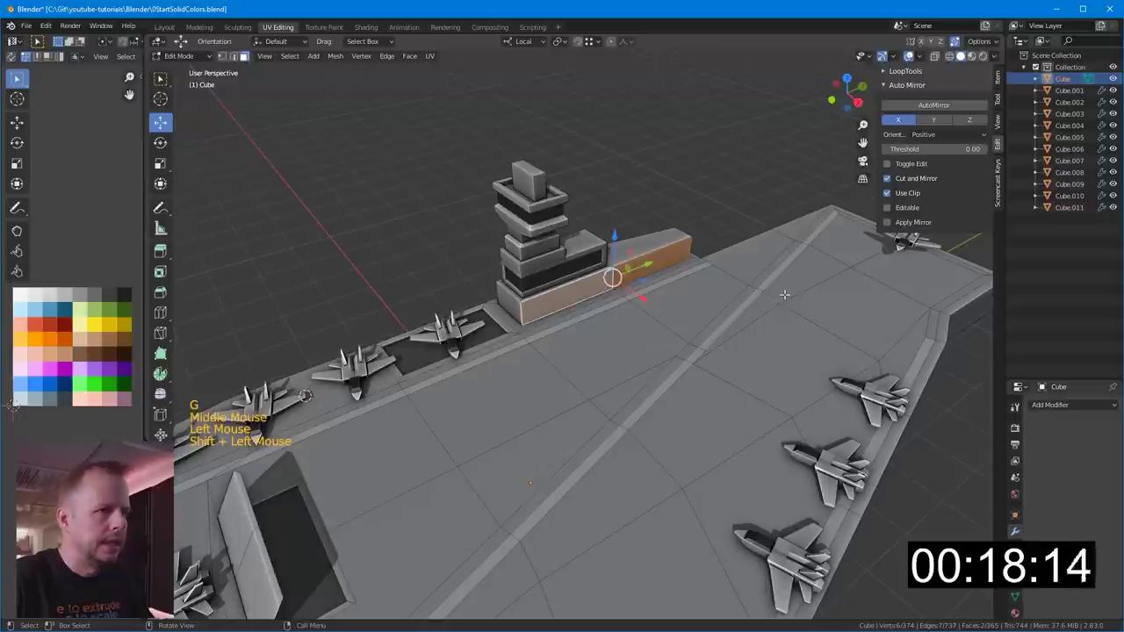
pyautogui.keyDown('shift'); pyautogui.moveTo(562, 352); pyautogui.dragTo(670, 292, button='middle'); pyautogui.keyUp('shift')
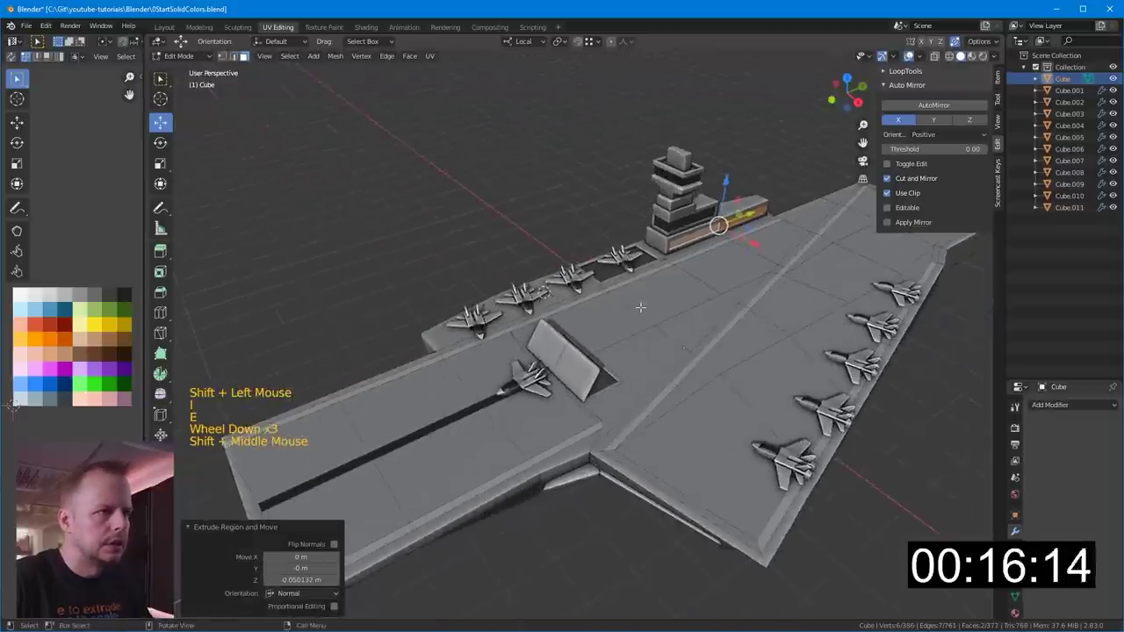
# - Inset the three side faces along the forward deck's edge, extrude them about 0.047 m inward and recolour the groove dark
pyautogui.moveTo(670, 293); pyautogui.dragTo(632, 360, button='middle')
pyautogui.click(654, 362)
pyautogui.keyDown('shift'); pyautogui.click(602, 378); pyautogui.keyUp('shift')
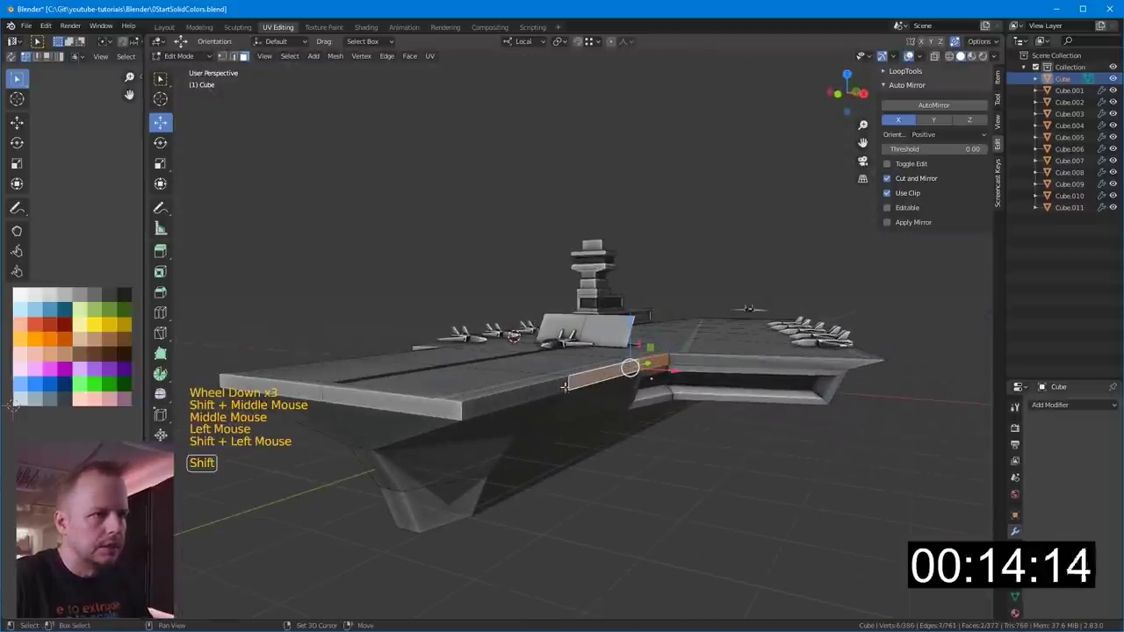
pyautogui.press('i')
pyautogui.press('e')
pyautogui.click(704, 375)
pyautogui.press('g')
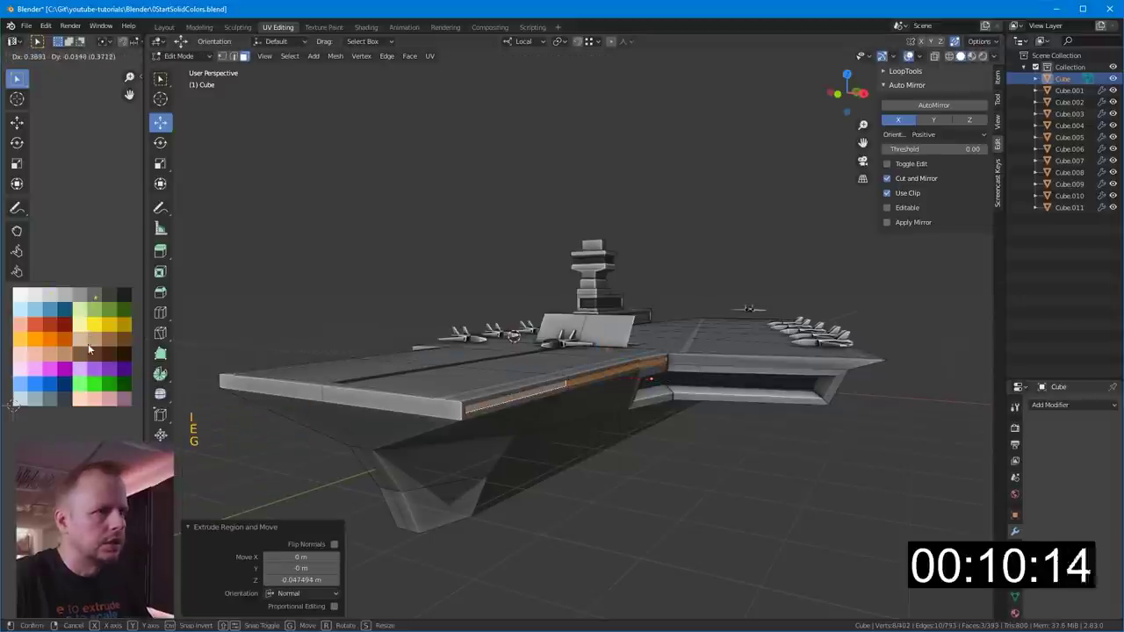
# - Shrink an inner face on top of the control tower and extrude it 0.312 m upward as a mast
pyautogui.moveTo(562, 351); pyautogui.dragTo(606, 316, button='middle')
pyautogui.keyDown('shift'); pyautogui.moveTo(606, 316); pyautogui.dragTo(609, 311, button='middle'); pyautogui.keyUp('shift')
pyautogui.moveTo(610, 311); pyautogui.dragTo(610, 311, button='middle')
pyautogui.click(609, 310)
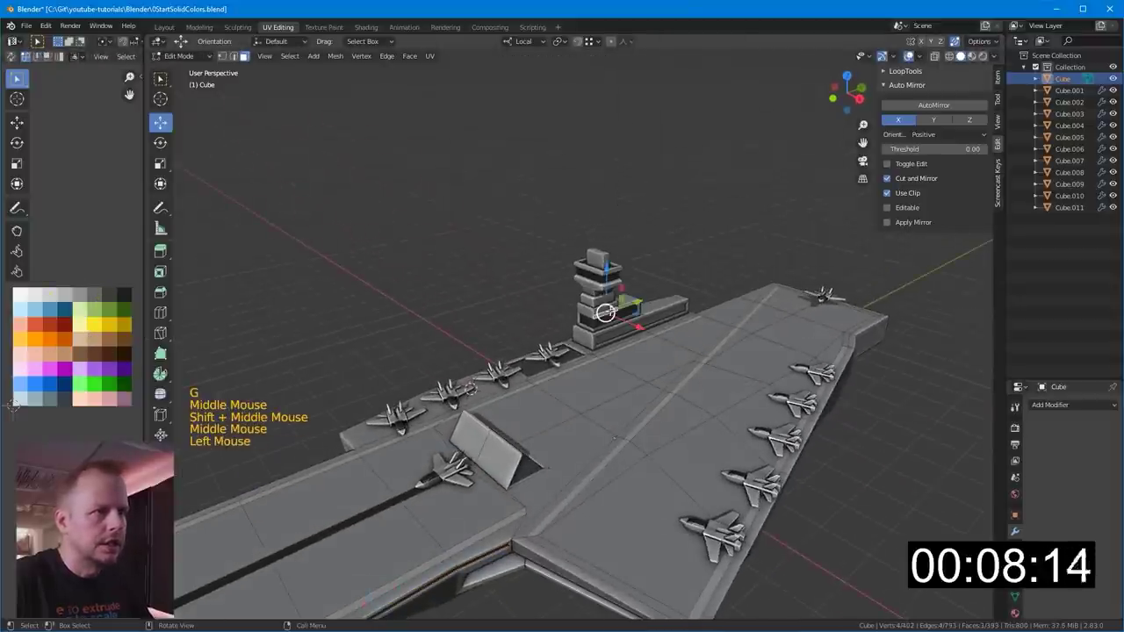
pyautogui.moveTo(609, 311); pyautogui.dragTo(649, 272, button='middle')
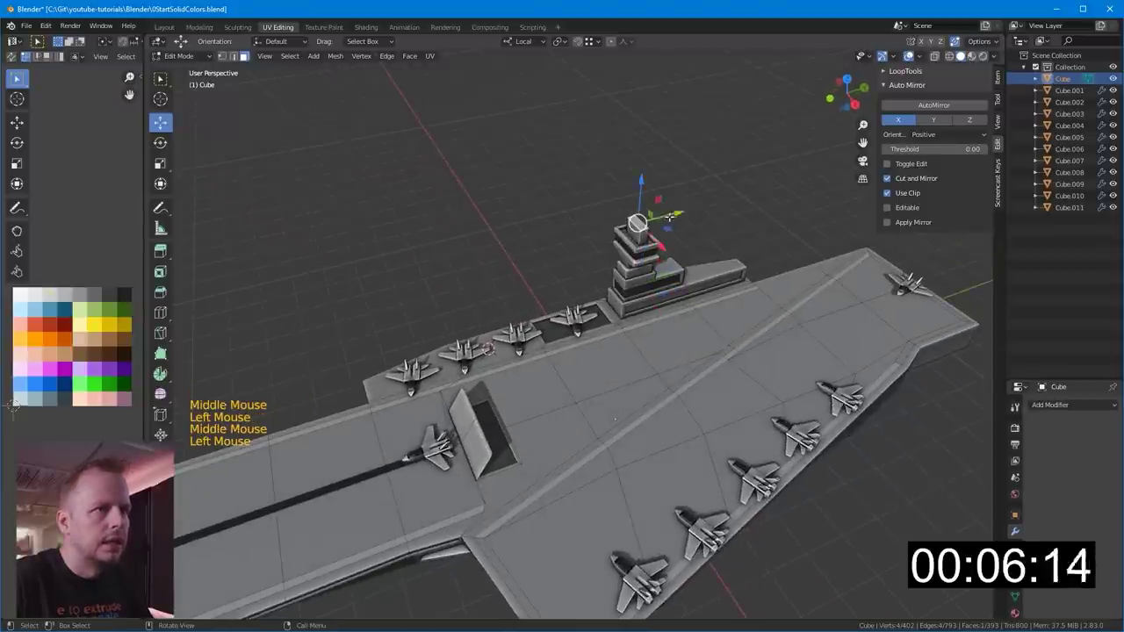
pyautogui.moveTo(649, 237); pyautogui.dragTo(667, 252, button='middle')
pyautogui.press('e')
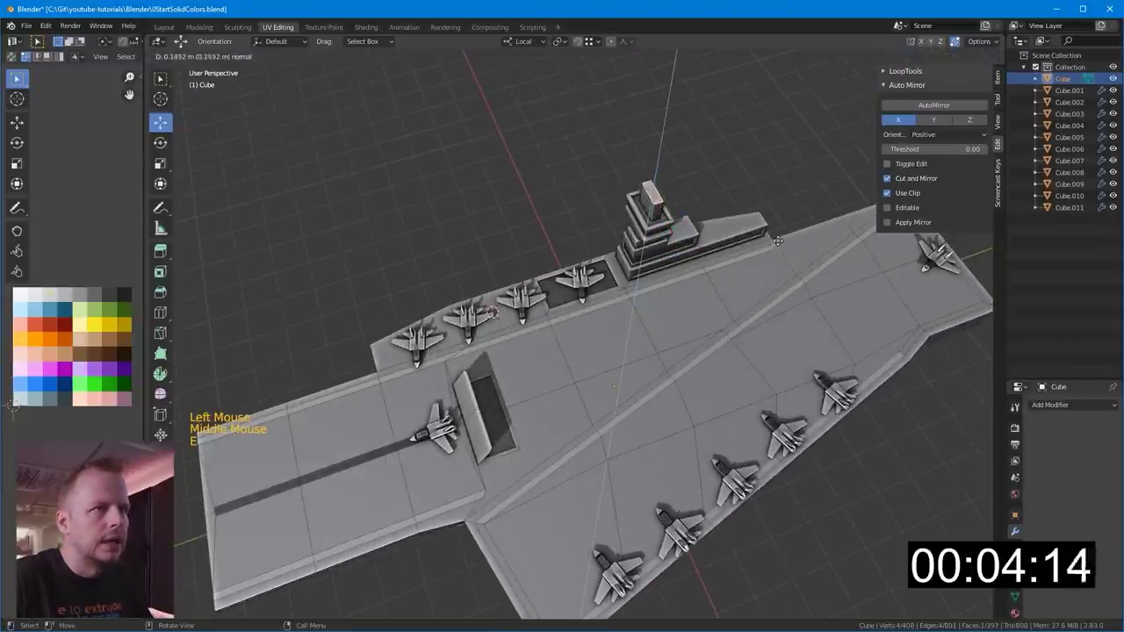
pyautogui.rightClick(778, 241)
pyautogui.press('s')
pyautogui.rightClick(742, 237)
pyautogui.press('s')
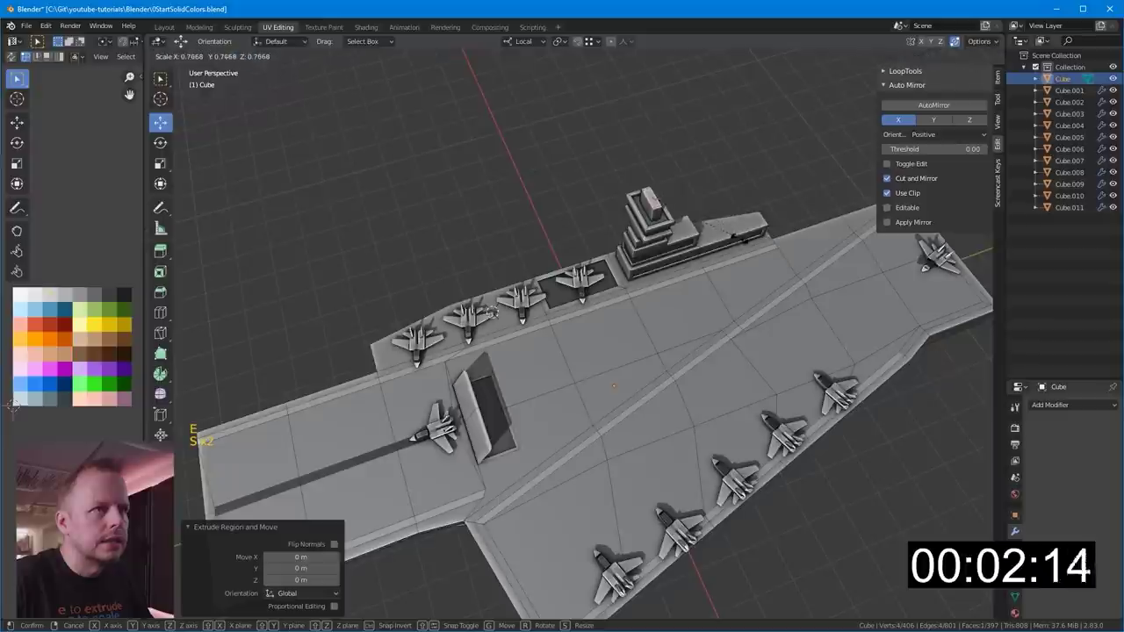
pyautogui.click(683, 216)
pyautogui.press('e')
pyautogui.click(687, 205)
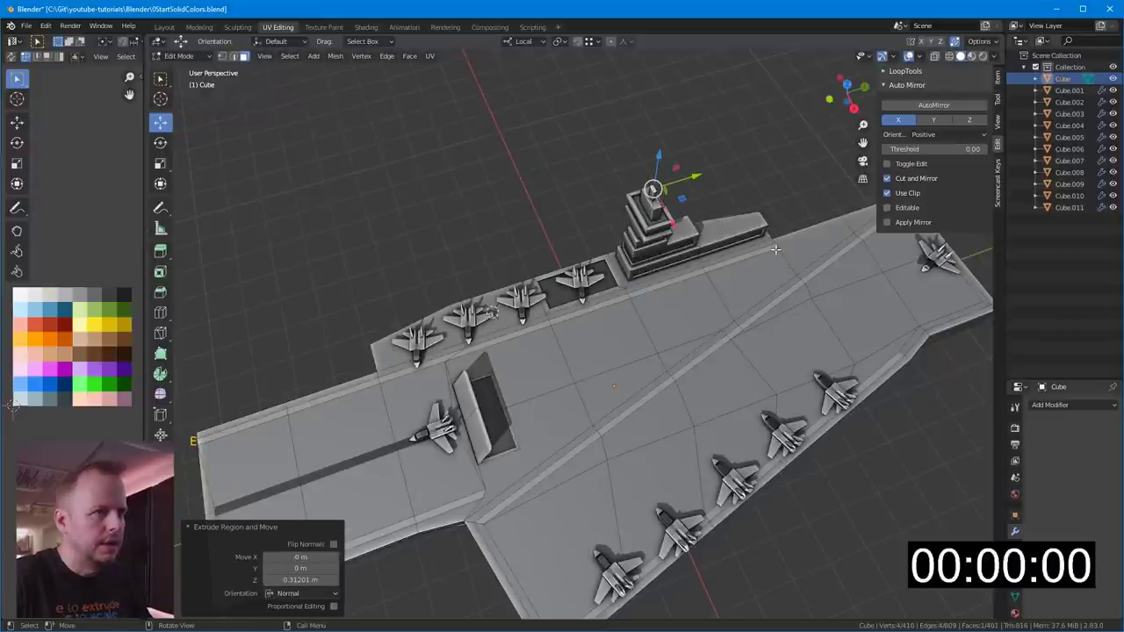
# - Examine the finished carrier from several angles, including the tower, blast deflector, parked jets and hull sides
pyautogui.press('Tab')
pyautogui.moveTo(776, 250); pyautogui.dragTo(669, 247, button='middle')
pyautogui.scroll(-3, 670, 247)
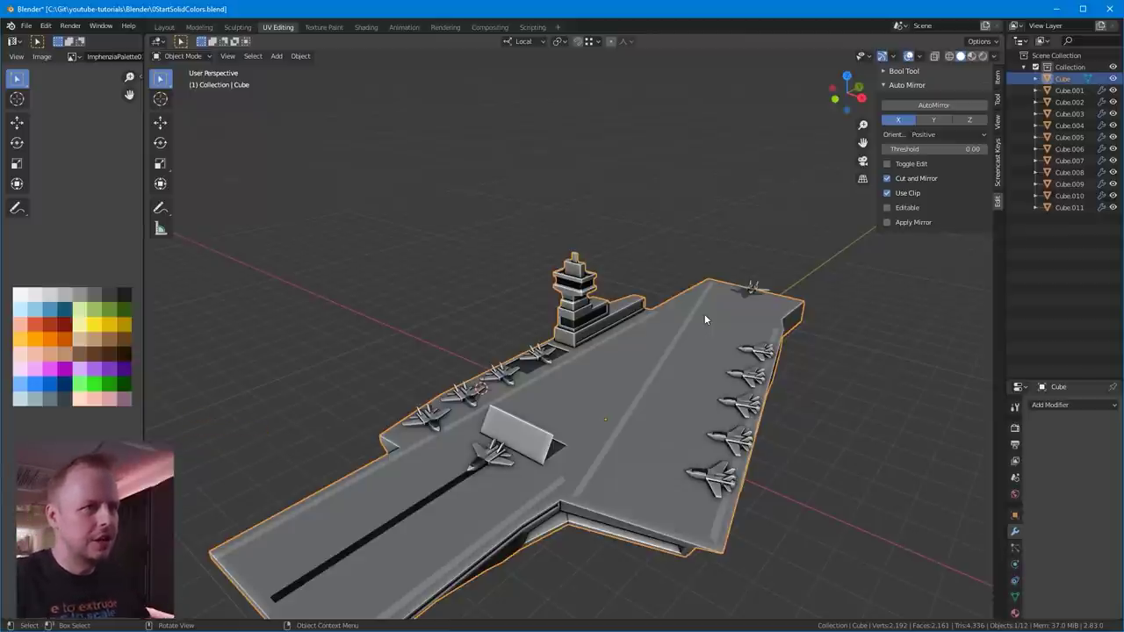
pyautogui.click(837, 393)
pyautogui.moveTo(837, 392); pyautogui.dragTo(758, 454, button='middle')
pyautogui.press('Tab')
pyautogui.scroll(-2, 771, 482)
pyautogui.scroll(-2, 771, 481)
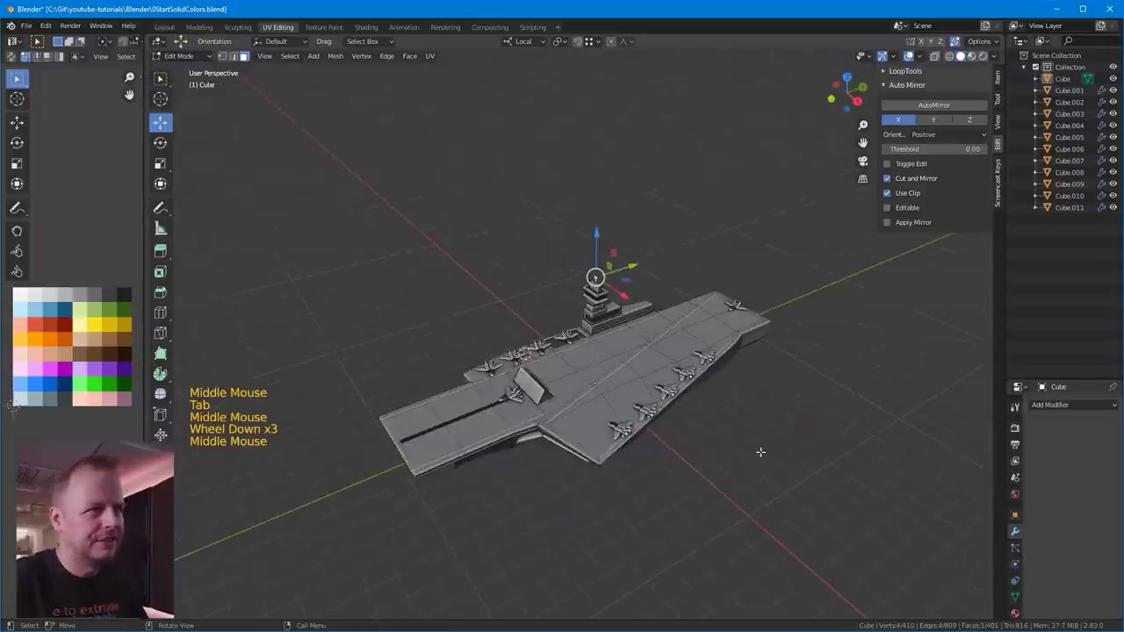
pyautogui.scroll(4, 757, 454)
pyautogui.scroll(-4, 643, 347)
pyautogui.press('Tab')
pyautogui.moveTo(643, 347); pyautogui.dragTo(714, 439, button='middle')
pyautogui.scroll(4, 702, 390)
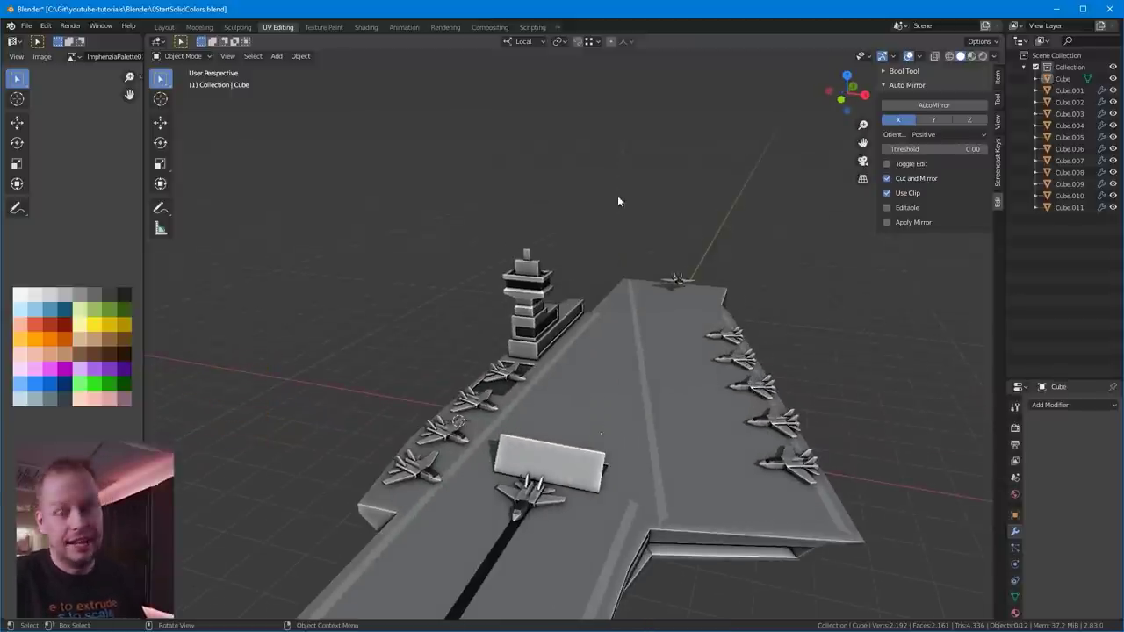
pyautogui.scroll(-1, 836, 321)
pyautogui.scroll(-1, 836, 322)
pyautogui.moveTo(836, 322); pyautogui.dragTo(689, 435, button='middle')
pyautogui.scroll(2, 676, 383)
pyautogui.scroll(-2, 646, 400)
pyautogui.press('Tab')
pyautogui.press('Tab')
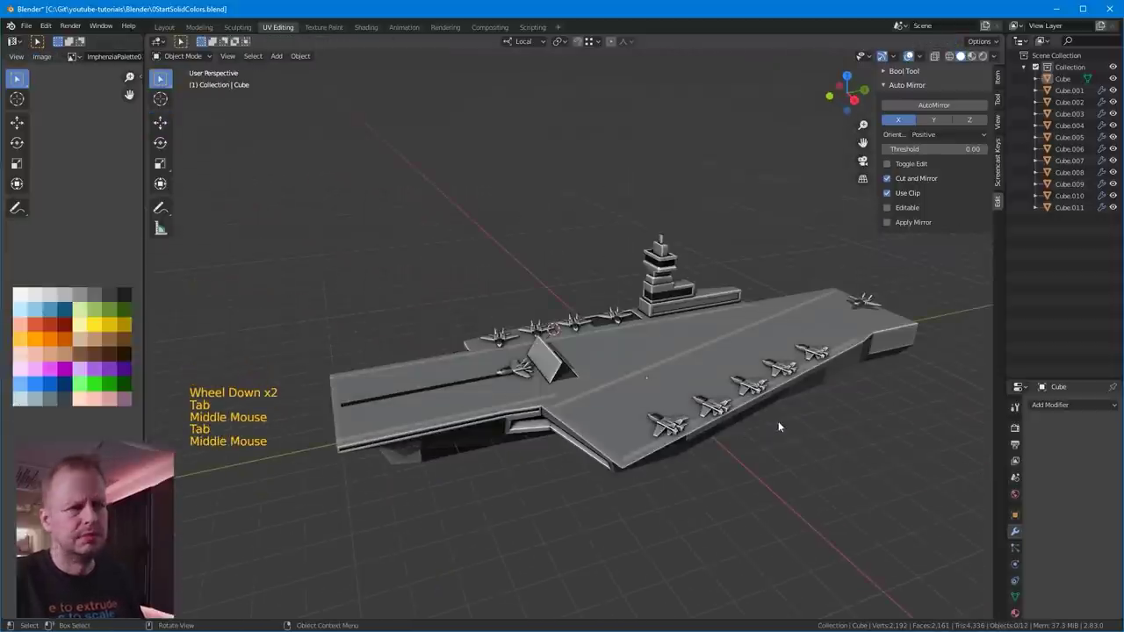
pyautogui.moveTo(766, 431); pyautogui.dragTo(753, 423, button='middle')
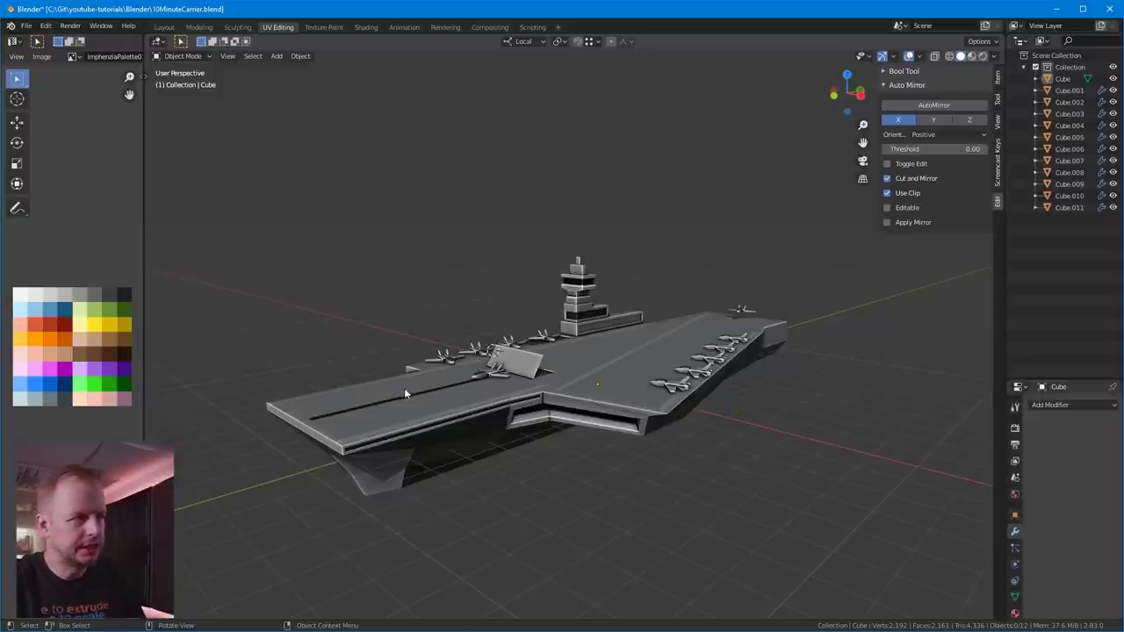
pyautogui.moveTo(423, 407); pyautogui.dragTo(640, 471, button='middle')
pyautogui.scroll(-3, 620, 446)
pyautogui.scroll(2, 588, 380)
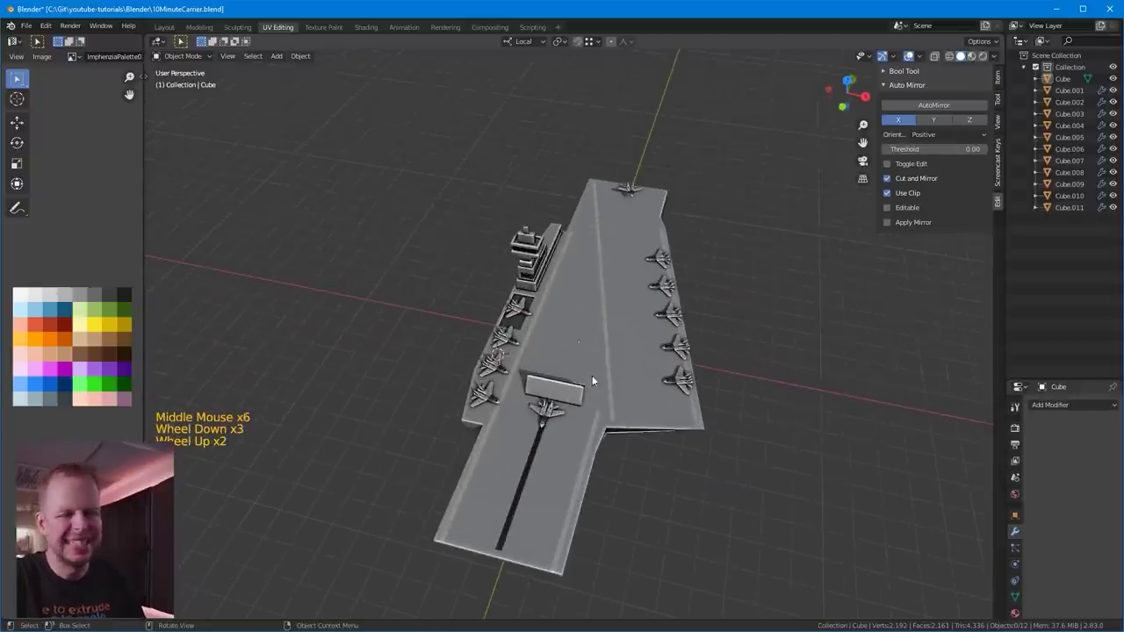
pyautogui.moveTo(675, 424); pyautogui.dragTo(821, 410, button='middle')
pyautogui.scroll(2, 758, 358)
pyautogui.scroll(-1, 761, 404)
pyautogui.scroll(-1, 752, 429)
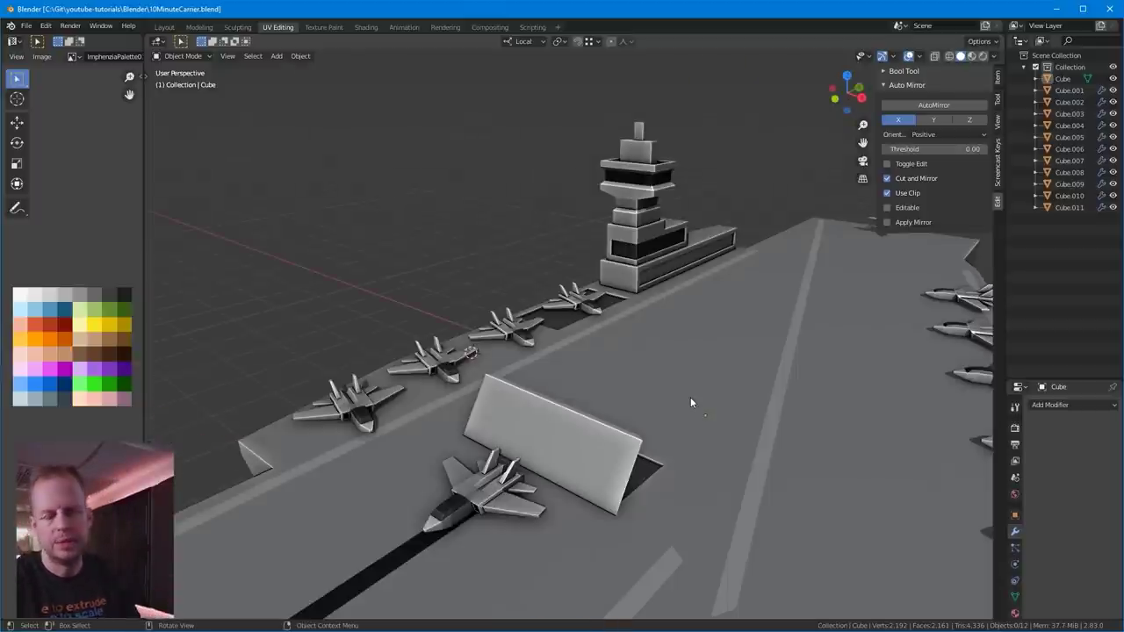
# - Try an angle-constrained knife cut running straight lengthwise along the deck beside the catapult line, and undo it
pyautogui.press('KP_7')
pyautogui.scroll(-4, 690, 402)
pyautogui.press('Tab')
pyautogui.keyDown('shift'); pyautogui.moveTo(717, 466); pyautogui.dragTo(715, 377, button='middle'); pyautogui.keyUp('shift')
pyautogui.scroll(-2, 715, 339)
pyautogui.scroll(1, 702, 341)
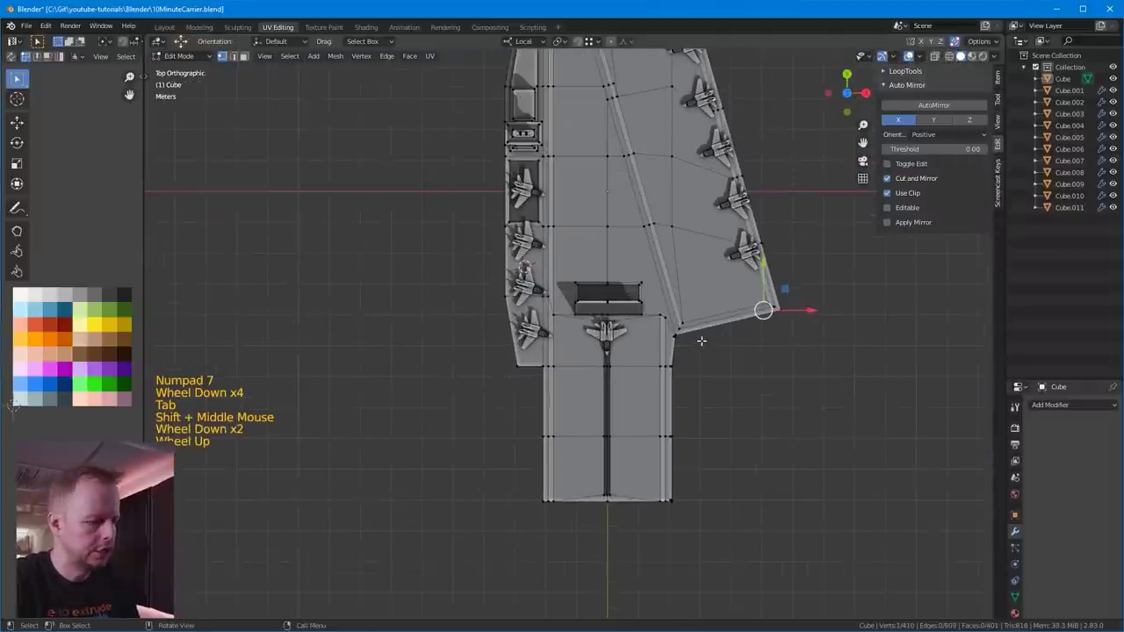
pyautogui.press('k')
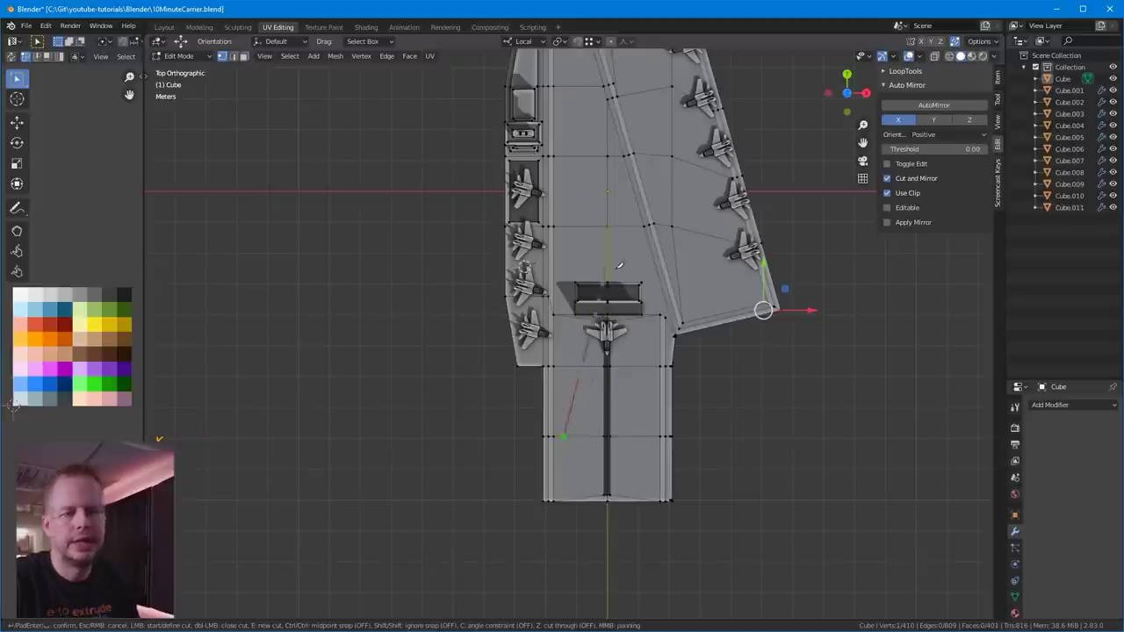
pyautogui.press('c')
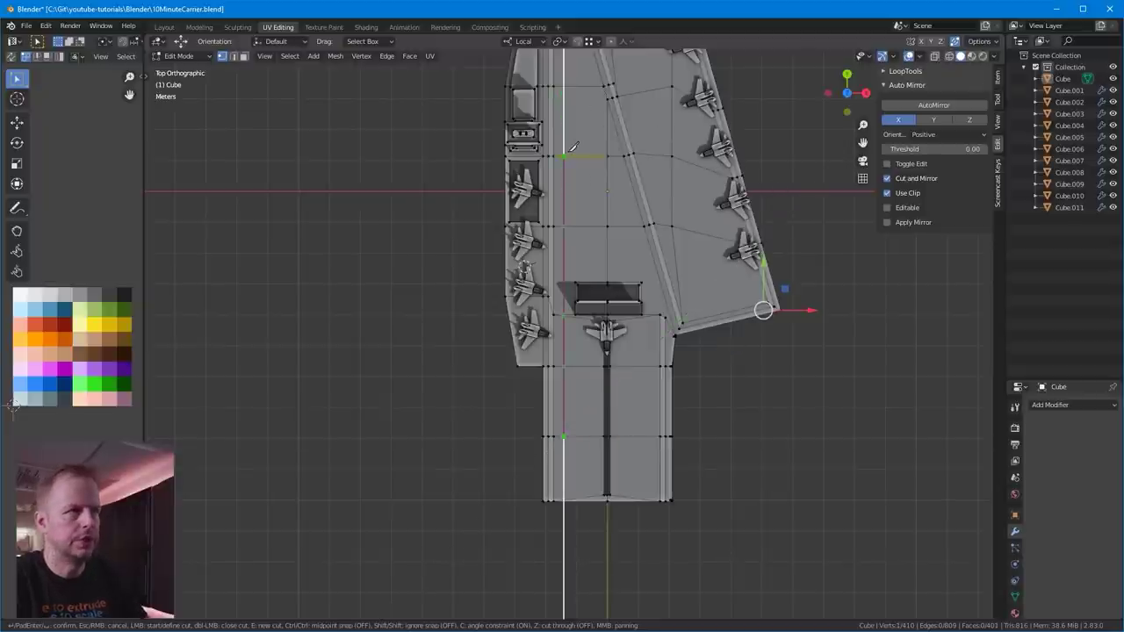
pyautogui.press('Return')
pyautogui.moveTo(606, 264); pyautogui.dragTo(644, 205, button='middle')
pyautogui.scroll(3, 644, 204)
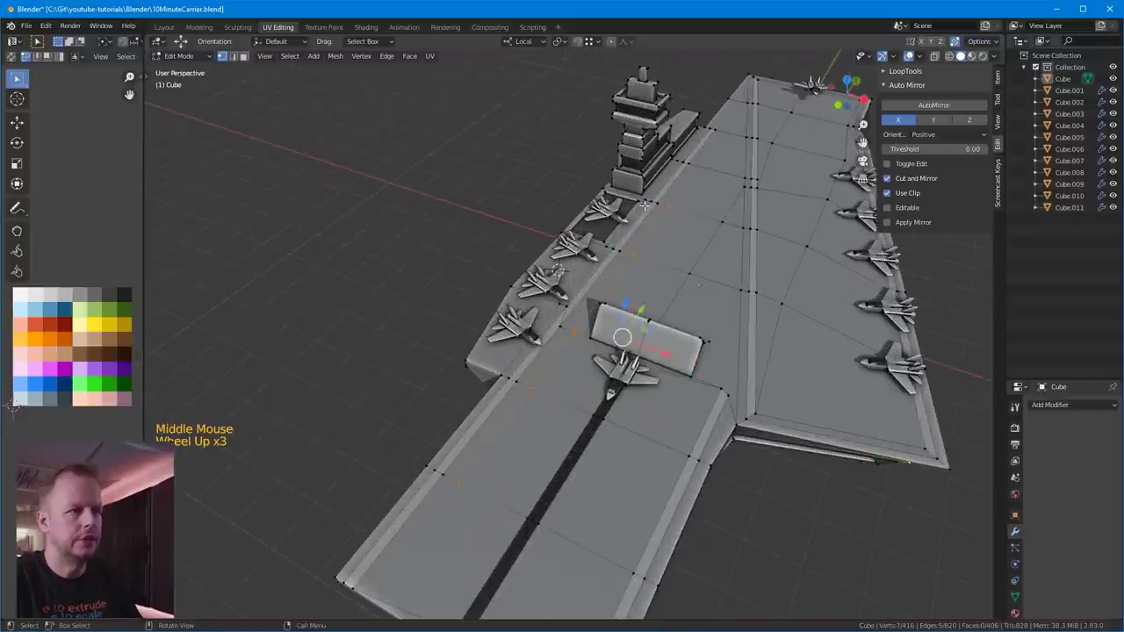
pyautogui.hotkey('ctrl', 'z')
pyautogui.moveTo(514, 195); pyautogui.dragTo(702, 325, button='middle')
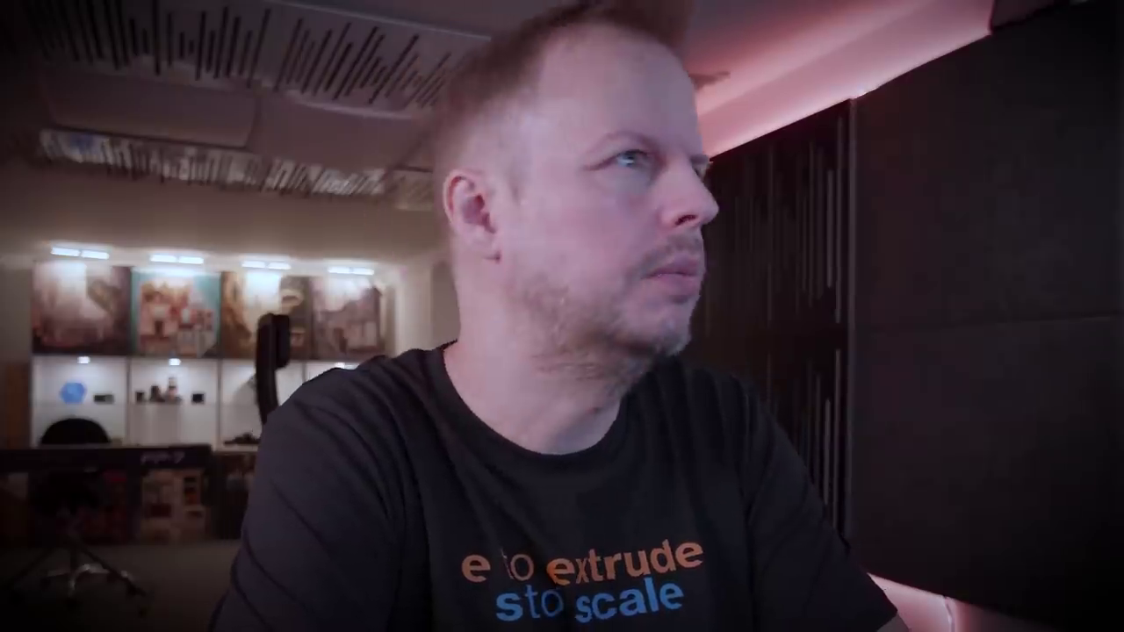